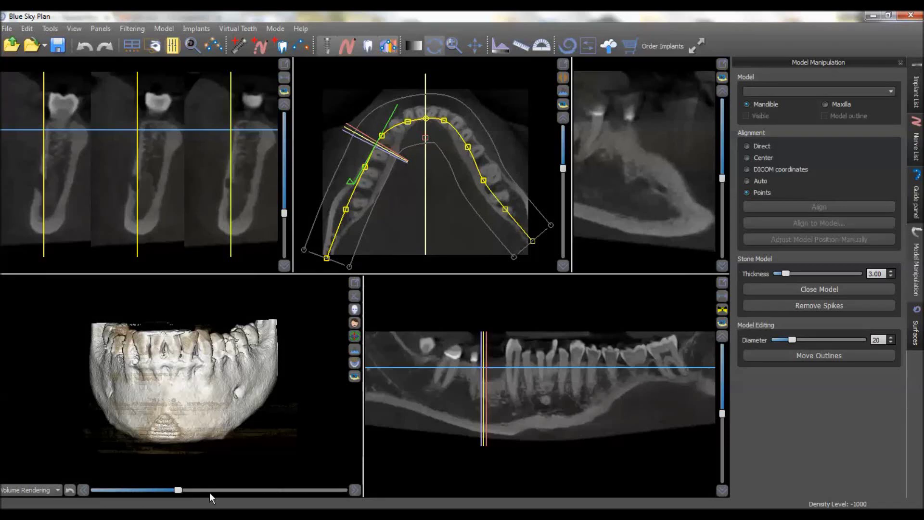
- Nudge the lower-left arch curve point slightly outward so the panoramic reslice follows it
{"action": "left_click_drag", "start_coordinate": [120, 375], "coordinate": [170, 397]}
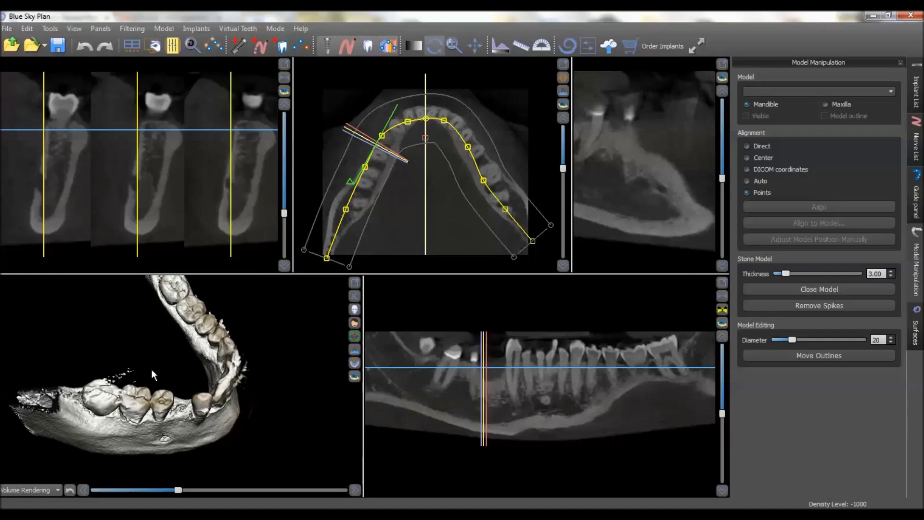
{"action": "left_click_drag", "start_coordinate": [152, 375], "coordinate": [517, 455]}
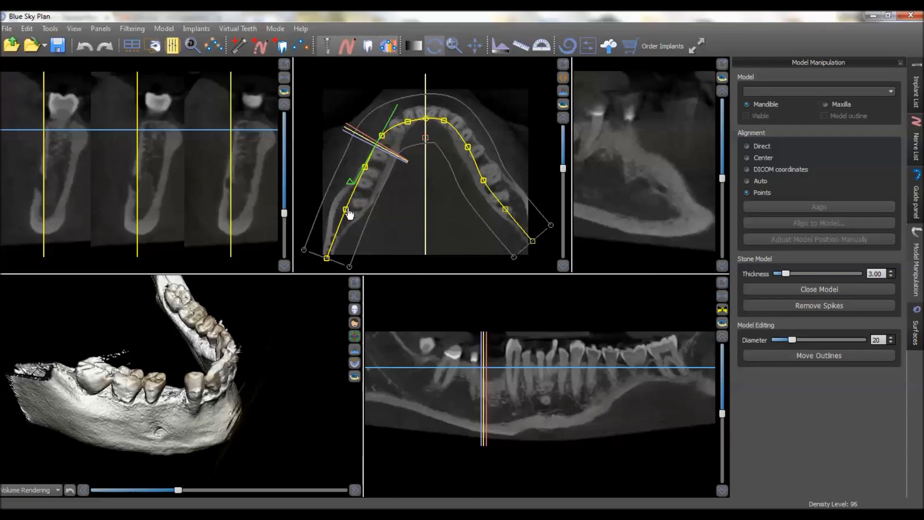
{"action": "left_click_drag", "start_coordinate": [347, 213], "coordinate": [349, 215]}
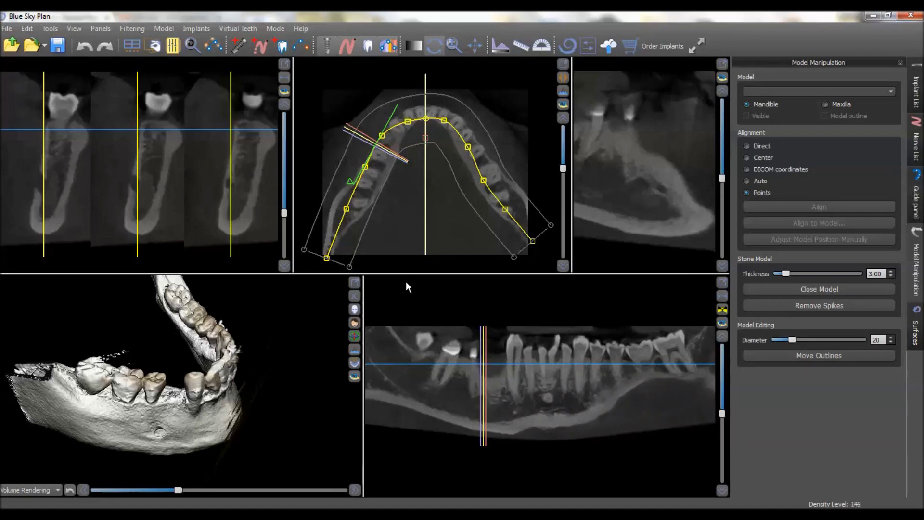
- Trace a 2.50 mm nerve through nine panoramic points and one cross-section point along the left canal
{"action": "left_click", "coordinate": [259, 46]}
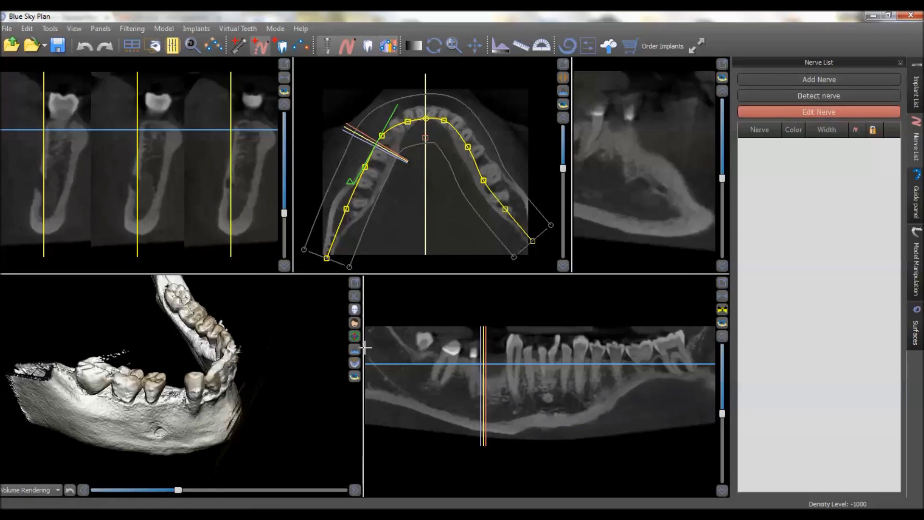
{"action": "left_click", "coordinate": [368, 346]}
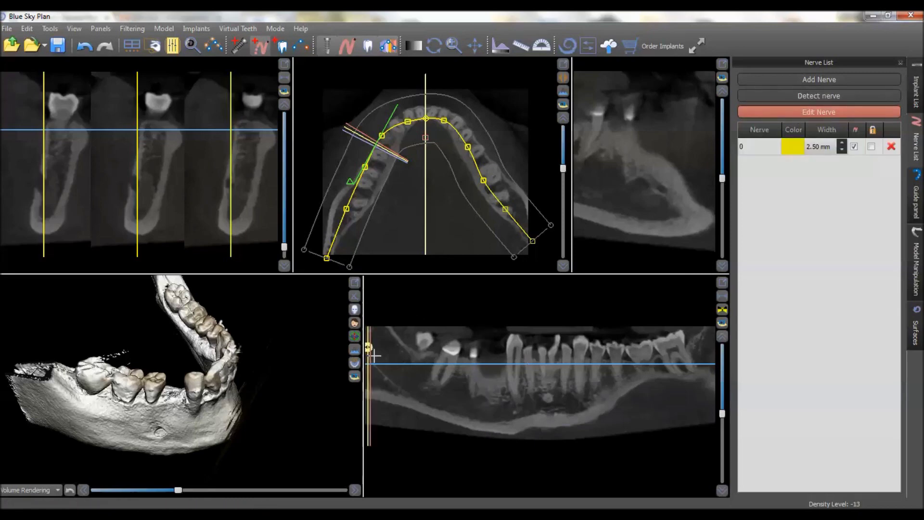
{"action": "left_click", "coordinate": [376, 360]}
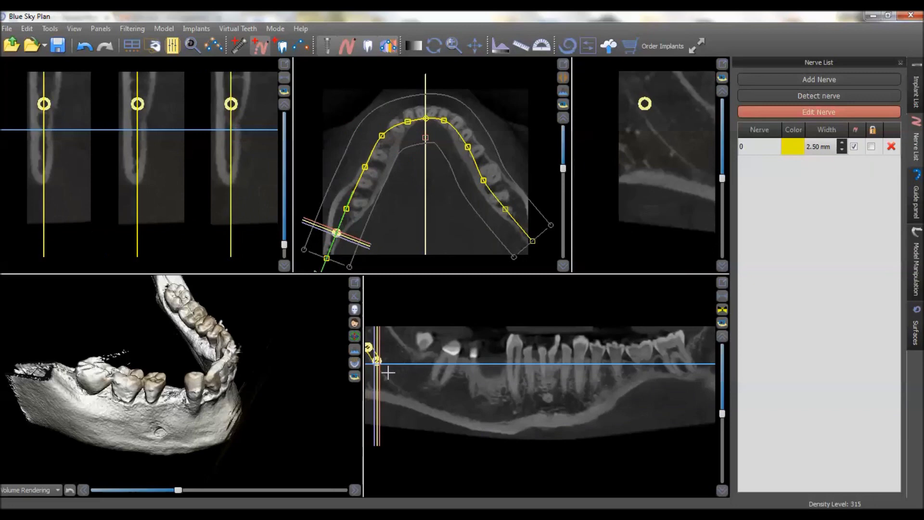
{"action": "left_click", "coordinate": [389, 373]}
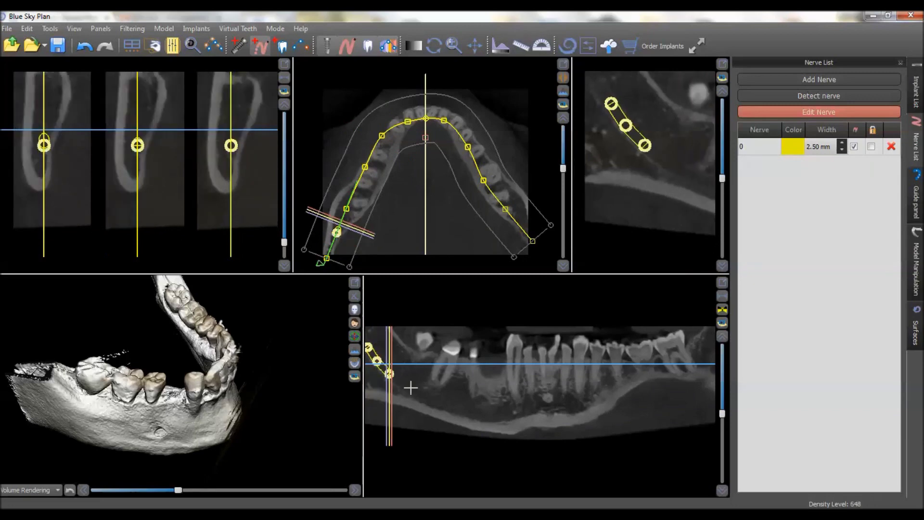
{"action": "left_click", "coordinate": [403, 383]}
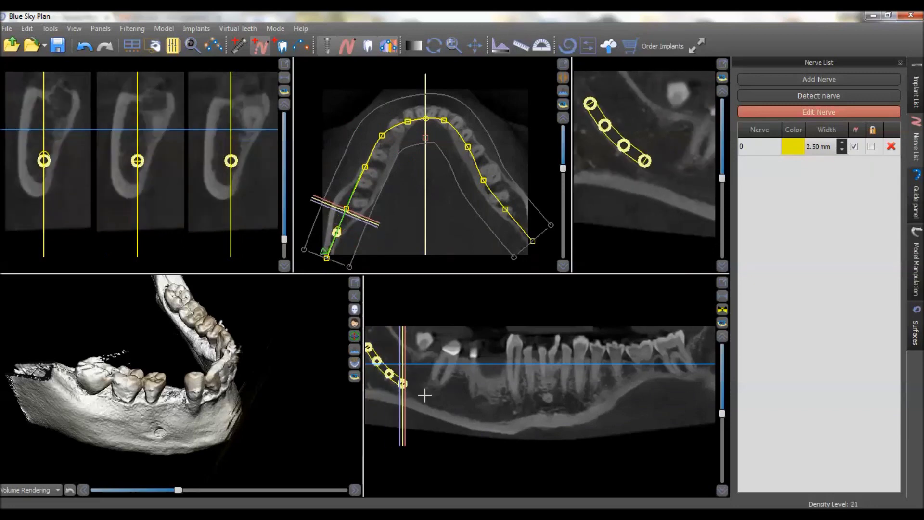
{"action": "left_click", "coordinate": [422, 393]}
{"action": "left_click", "coordinate": [440, 400]}
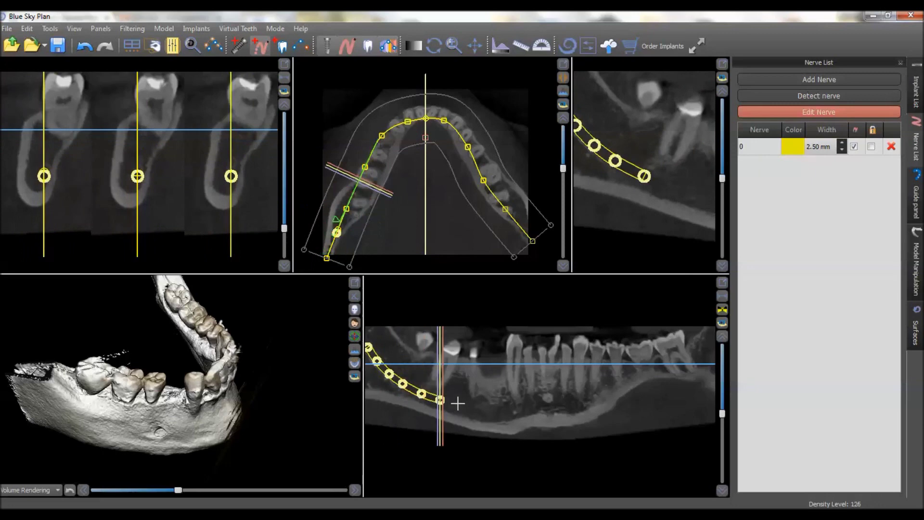
{"action": "left_click", "coordinate": [458, 404]}
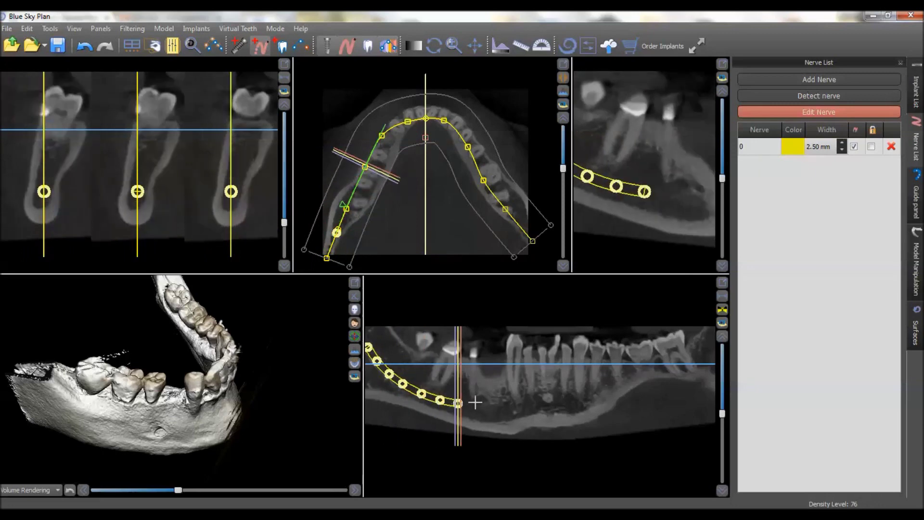
{"action": "left_click", "coordinate": [472, 403]}
{"action": "left_click", "coordinate": [483, 398]}
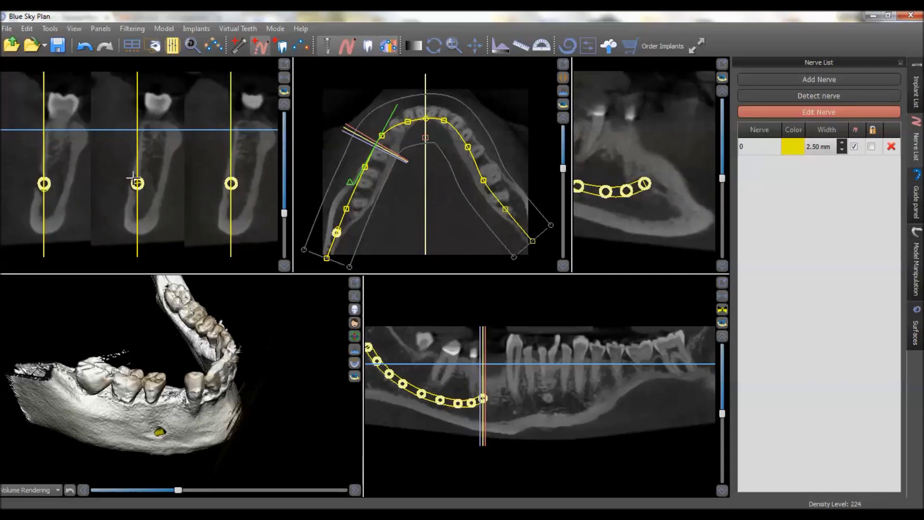
{"action": "left_click", "coordinate": [107, 168]}
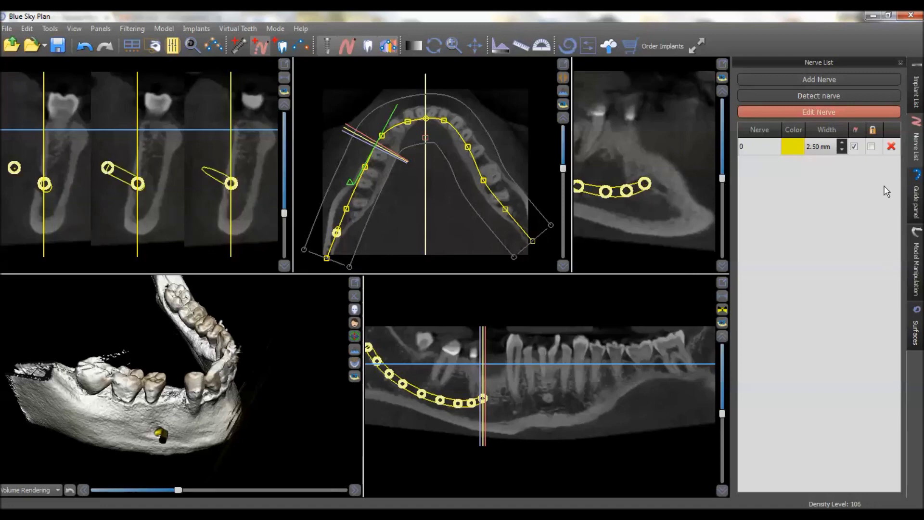
{"action": "left_click", "coordinate": [833, 116]}
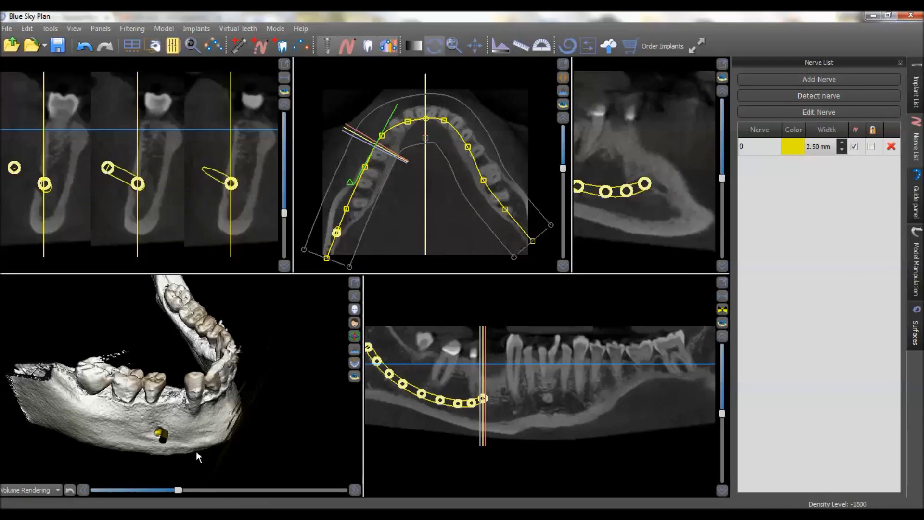
{"action": "left_click_drag", "start_coordinate": [167, 423], "coordinate": [336, 408]}
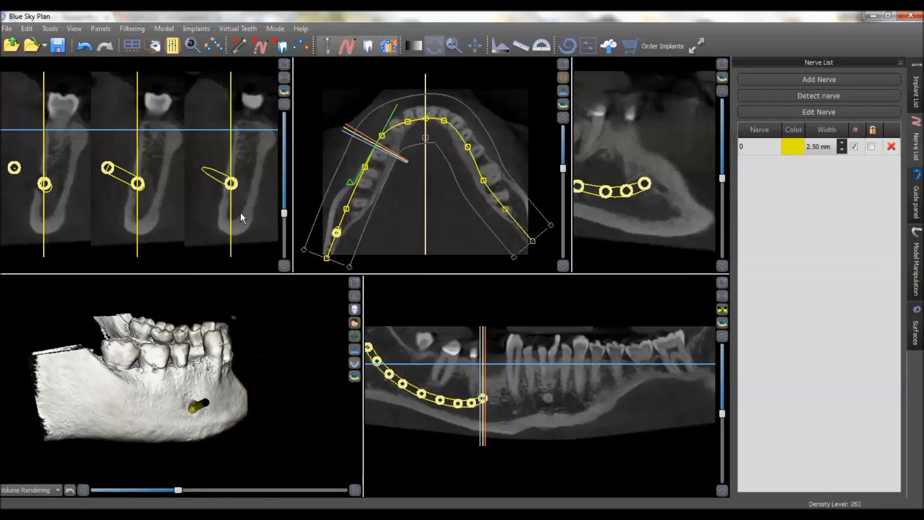
{"action": "scroll", "coordinate": [233, 209], "scroll_direction": "down", "scroll_amount": 5}
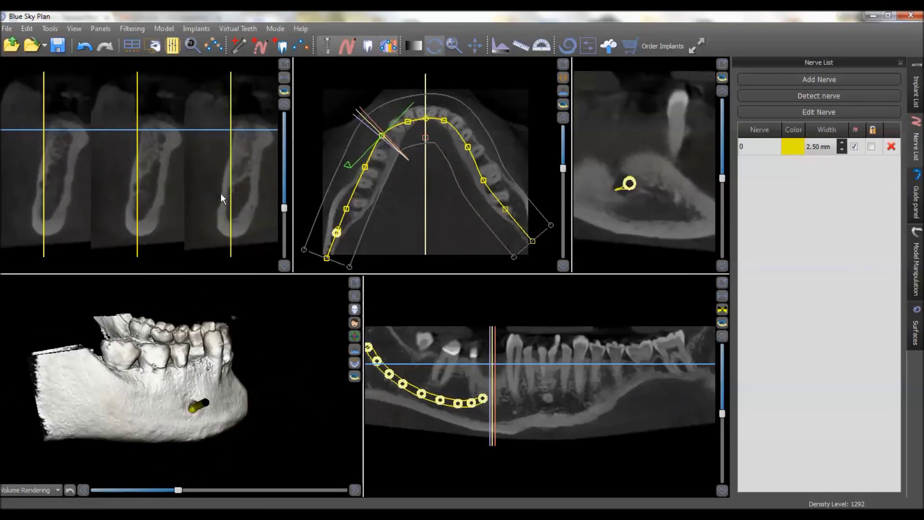
{"action": "scroll", "coordinate": [221, 195], "scroll_direction": "up", "scroll_amount": 3}
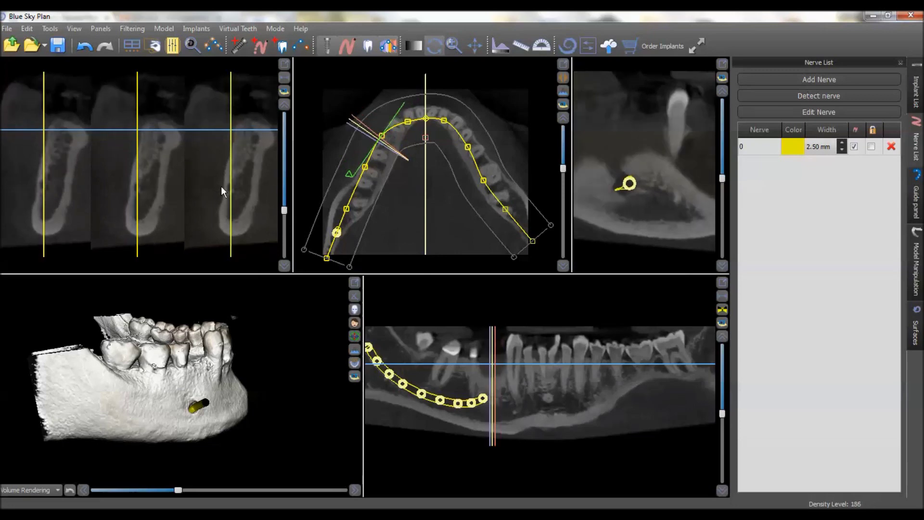
{"action": "scroll", "coordinate": [222, 186], "scroll_direction": "up", "scroll_amount": 4}
{"action": "scroll", "coordinate": [278, 189], "scroll_direction": "up", "scroll_amount": 4}
{"action": "scroll", "coordinate": [276, 191], "scroll_direction": "up", "scroll_amount": 4}
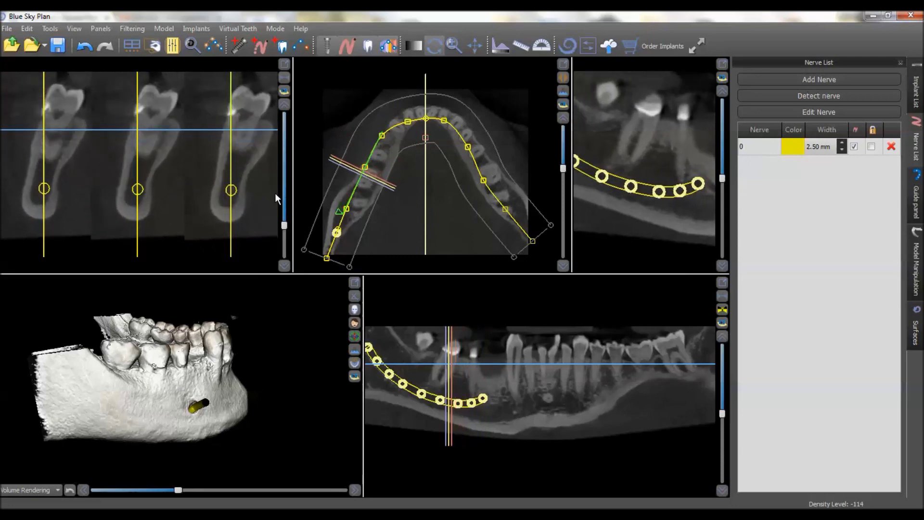
{"action": "scroll", "coordinate": [275, 192], "scroll_direction": "up", "scroll_amount": 4}
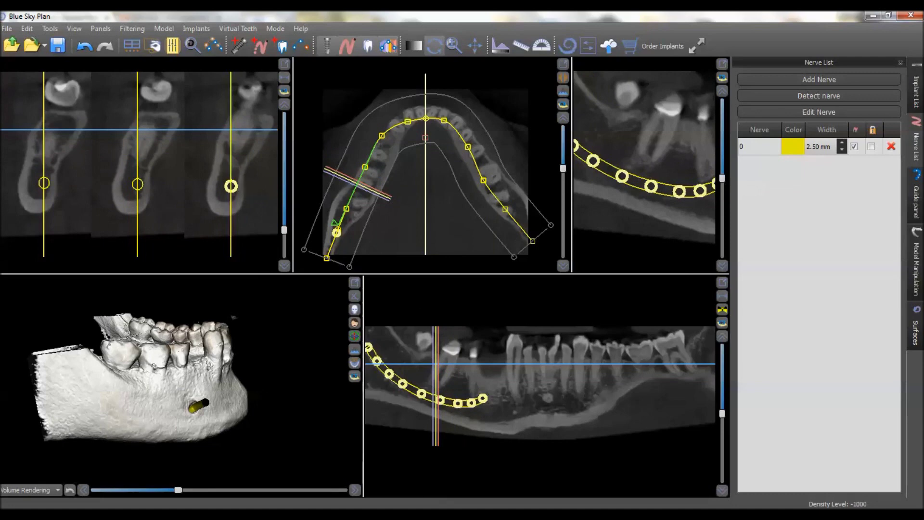
{"action": "left_click_drag", "start_coordinate": [287, 447], "coordinate": [280, 374]}
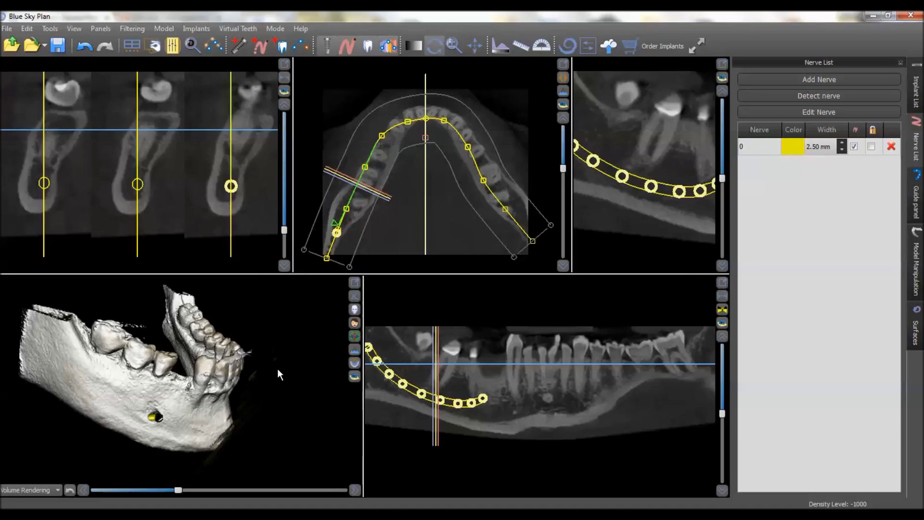
- Import the scanned arch STL file from the 11111 folder with File > Import STL Model
{"action": "left_click", "coordinate": [7, 29]}
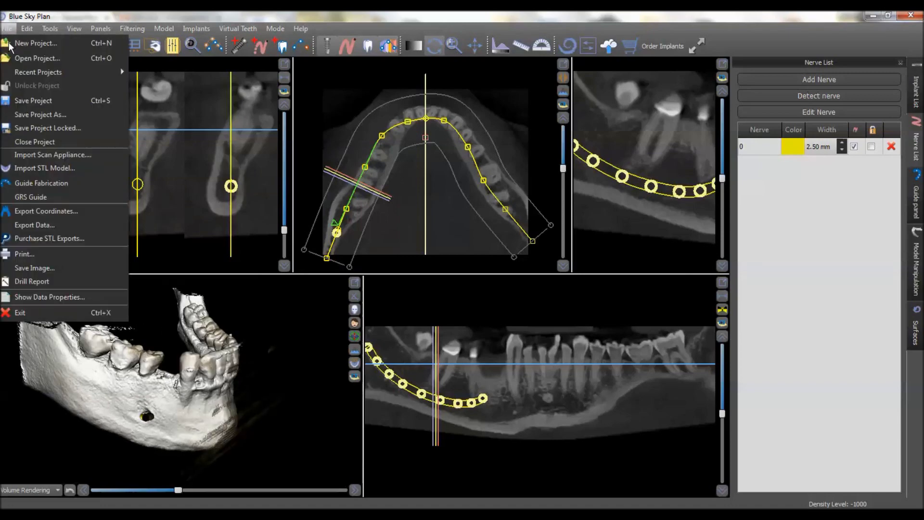
{"action": "left_click", "coordinate": [57, 171]}
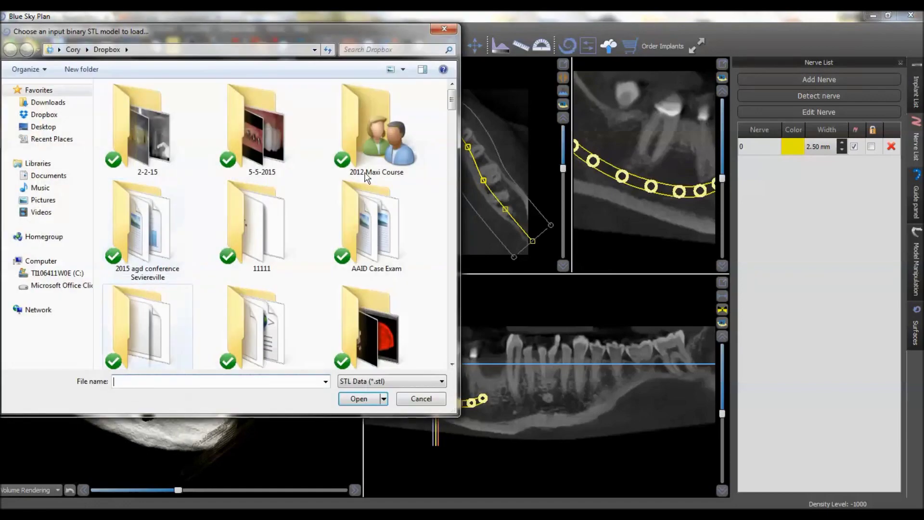
{"action": "double_click", "coordinate": [238, 265]}
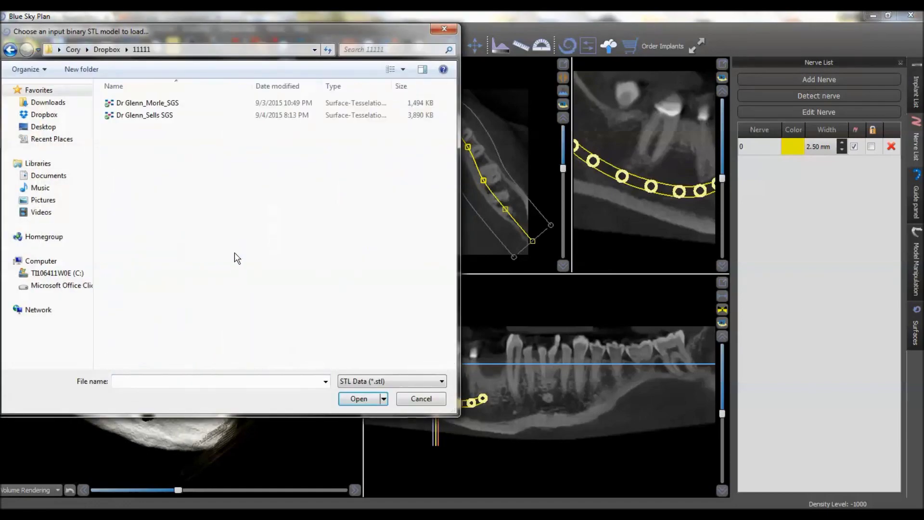
{"action": "left_click", "coordinate": [144, 115]}
{"action": "left_click", "coordinate": [359, 399]}
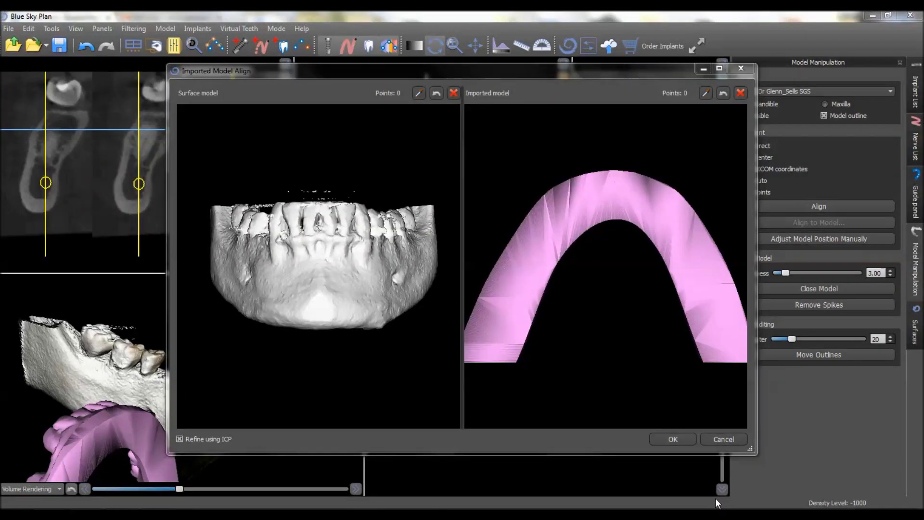
- Maximize the alignment window and turn both the jaw and the scan to a top-down occlusal view
{"action": "left_click_drag", "start_coordinate": [603, 197], "coordinate": [664, 343]}
{"action": "left_click", "coordinate": [719, 70]}
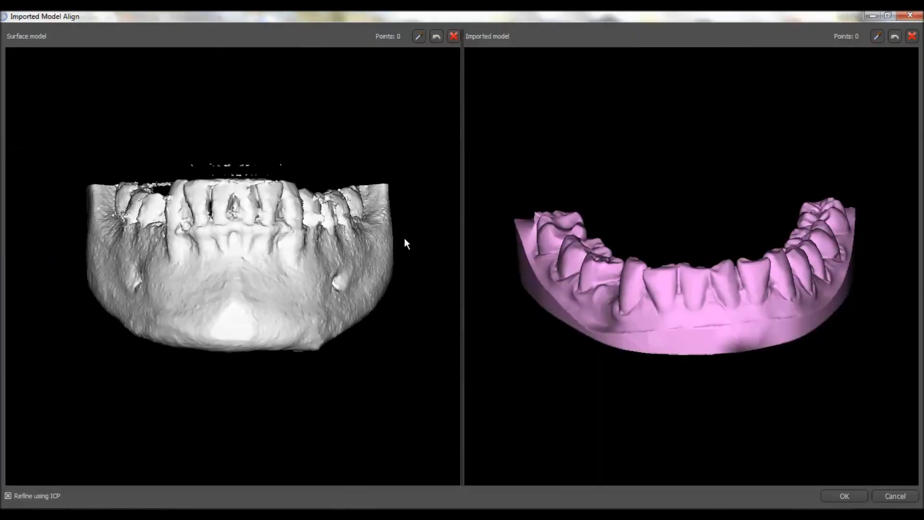
{"action": "left_click_drag", "start_coordinate": [229, 279], "coordinate": [230, 395]}
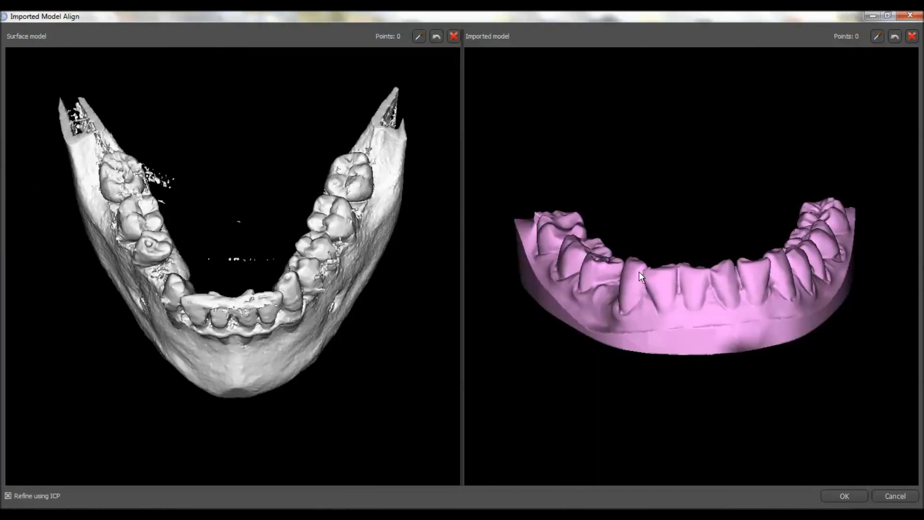
{"action": "left_click_drag", "start_coordinate": [641, 276], "coordinate": [754, 260]}
{"action": "left_click_drag", "start_coordinate": [772, 337], "coordinate": [772, 357]}
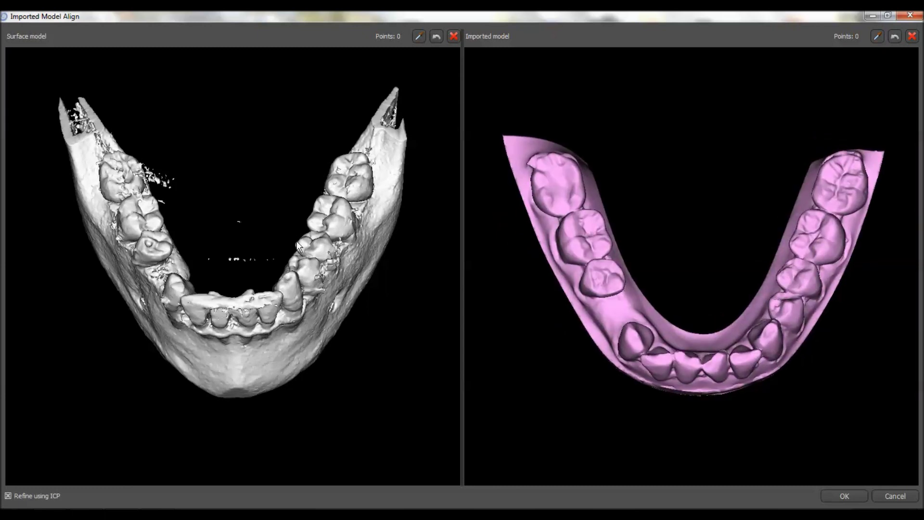
{"action": "scroll", "coordinate": [288, 235], "scroll_direction": "up", "scroll_amount": 4}
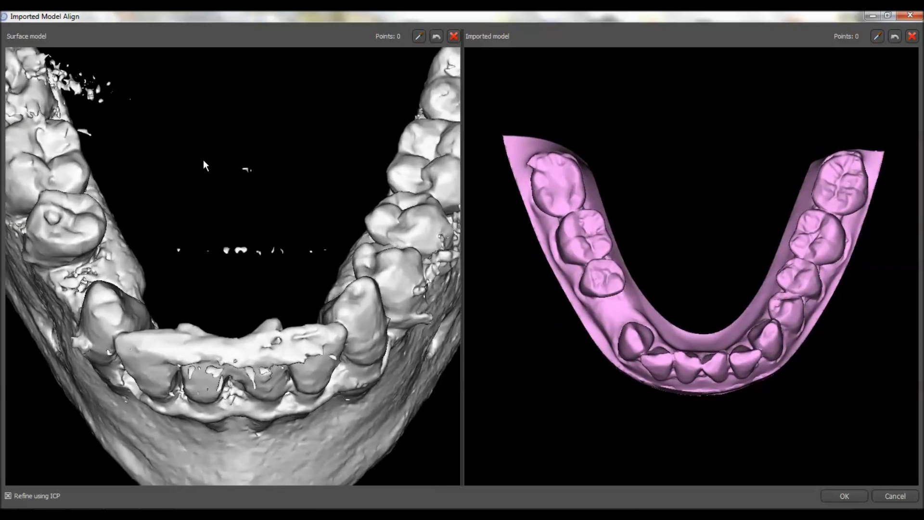
{"action": "scroll", "coordinate": [203, 160], "scroll_direction": "up", "scroll_amount": 4}
- Zoom in on the jaw model and rotate both models so the same molar fills each pane
{"action": "left_click_drag", "start_coordinate": [155, 172], "coordinate": [176, 356]}
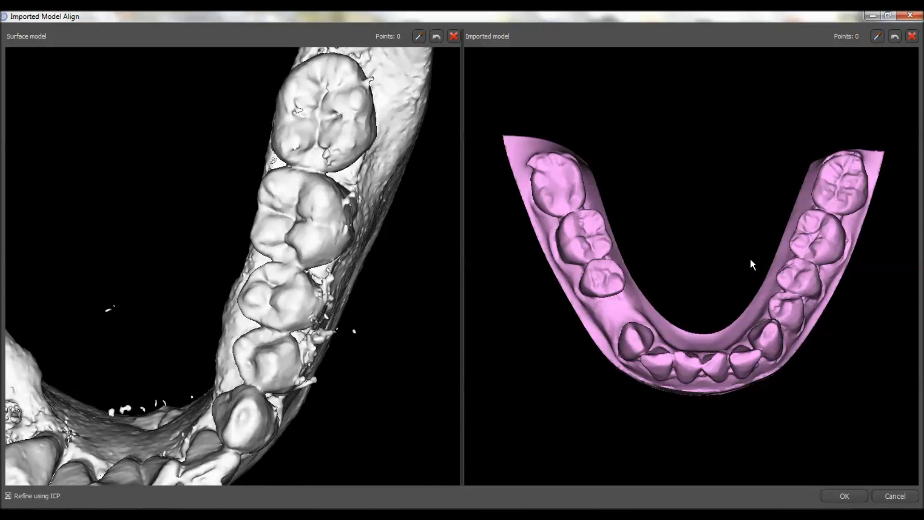
{"action": "scroll", "coordinate": [746, 256], "scroll_direction": "up", "scroll_amount": 3}
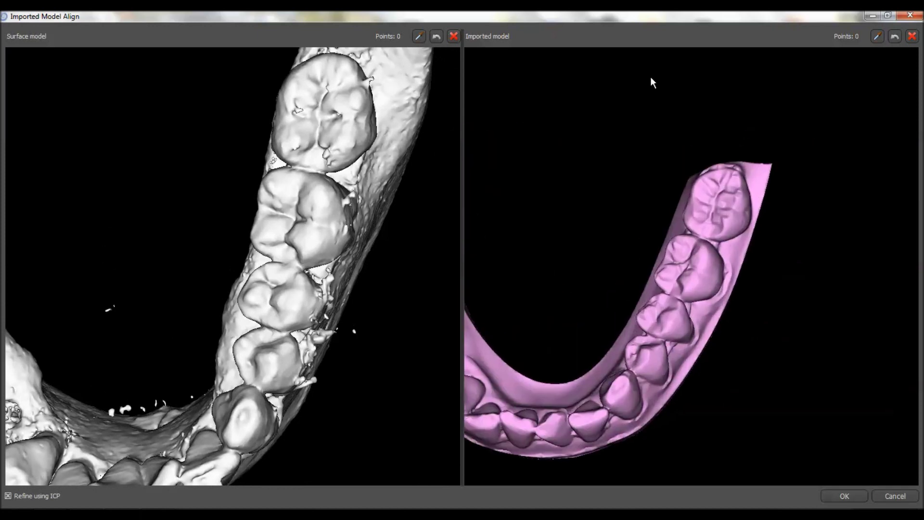
{"action": "scroll", "coordinate": [645, 43], "scroll_direction": "up", "scroll_amount": 5}
{"action": "scroll", "coordinate": [305, 196], "scroll_direction": "up", "scroll_amount": 2}
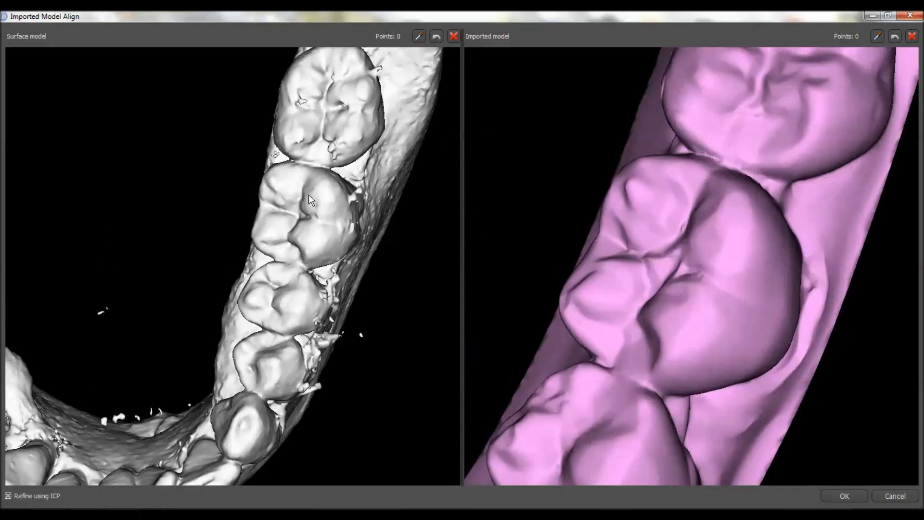
{"action": "scroll", "coordinate": [308, 194], "scroll_direction": "up", "scroll_amount": 5}
{"action": "left_click_drag", "start_coordinate": [341, 215], "coordinate": [347, 315]}
{"action": "left_click_drag", "start_coordinate": [738, 354], "coordinate": [682, 382]}
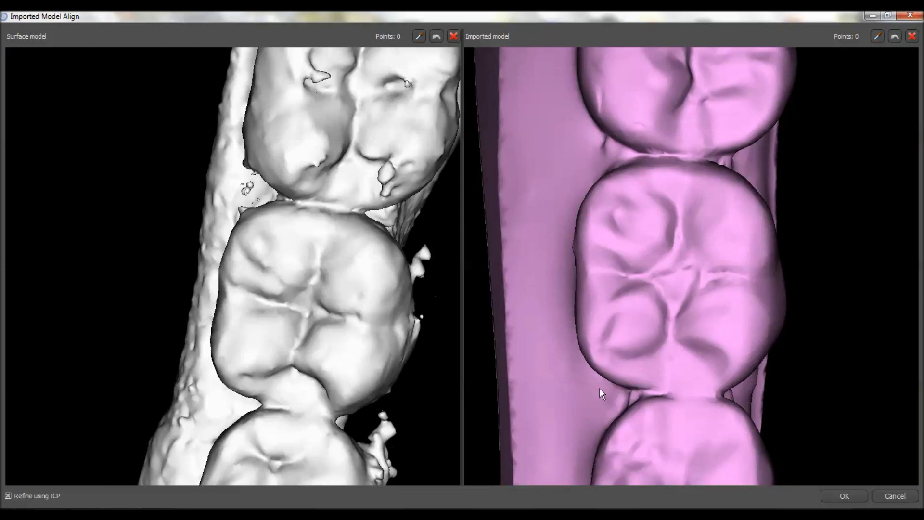
- Mark the first two matching point pairs on the molars of the jaw and the scan
{"action": "key", "text": "shift"}
{"action": "left_click", "coordinate": [316, 262]}
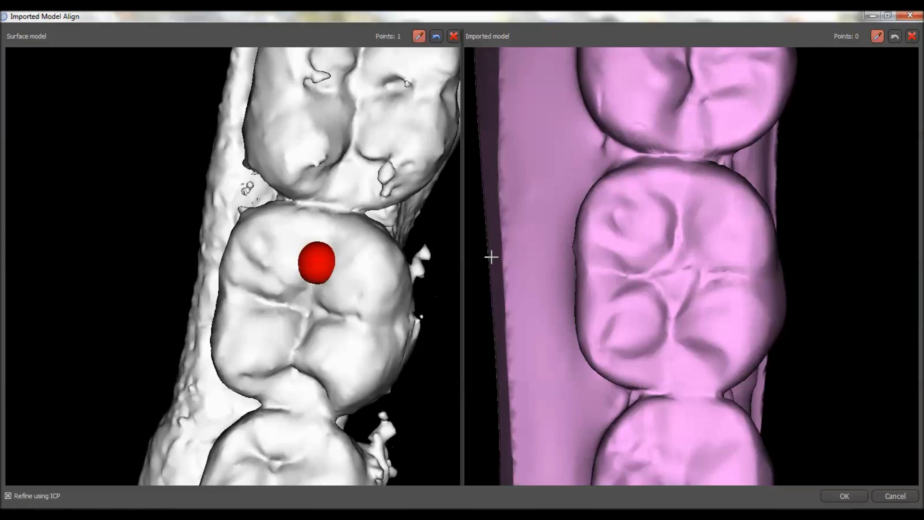
{"action": "left_click", "coordinate": [679, 215]}
{"action": "left_click_drag", "start_coordinate": [728, 146], "coordinate": [724, 288]}
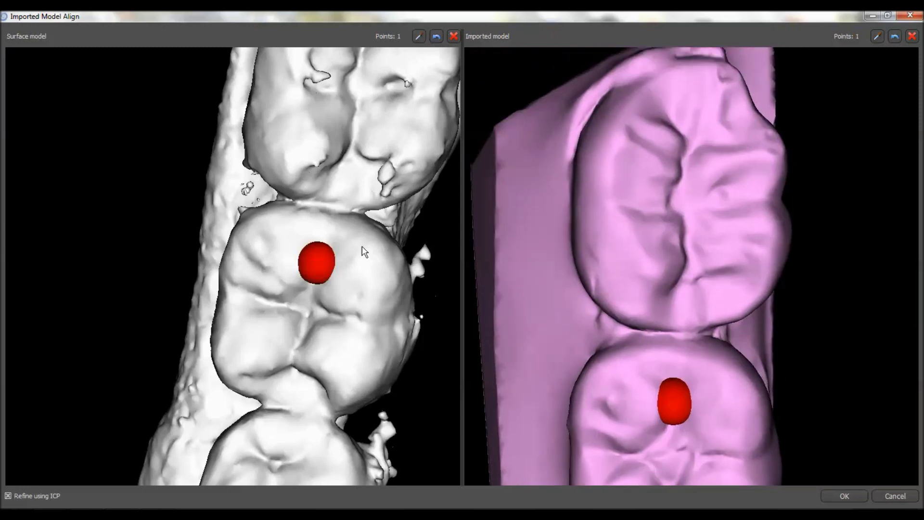
{"action": "left_click_drag", "start_coordinate": [342, 213], "coordinate": [298, 300]}
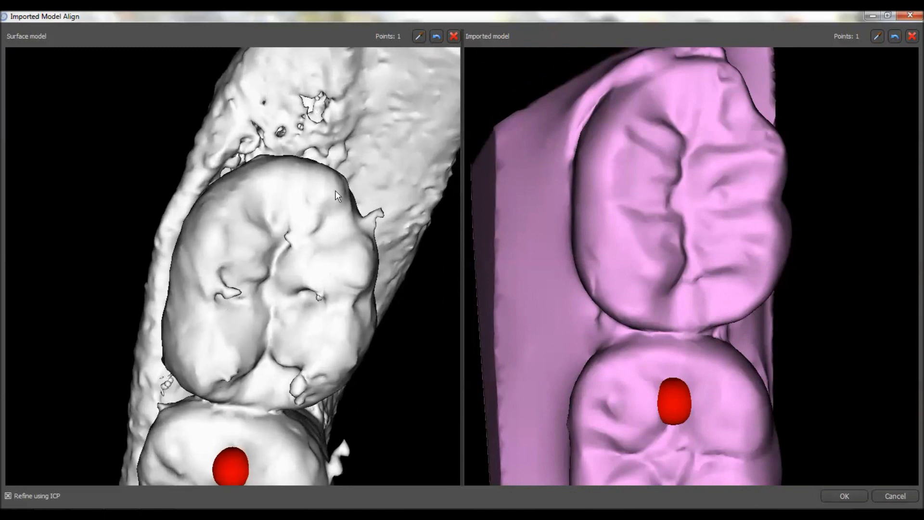
{"action": "left_click", "coordinate": [333, 187]}
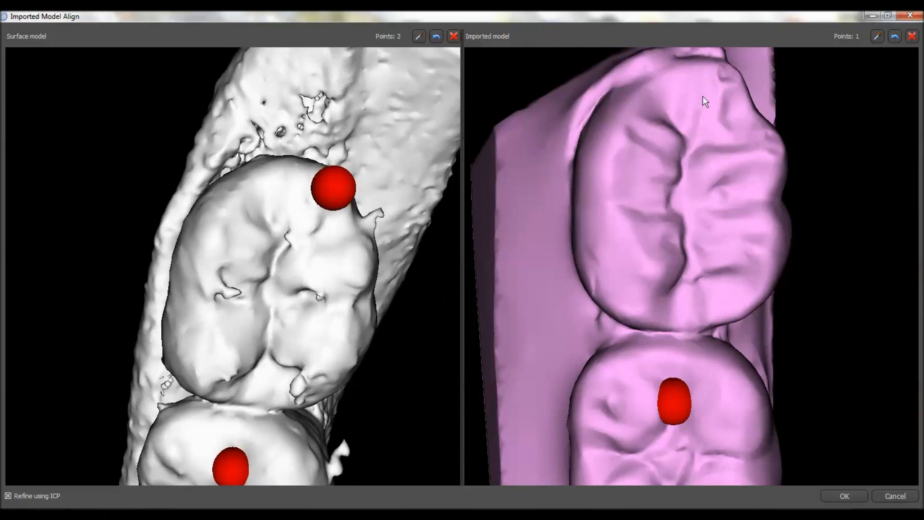
{"action": "left_click", "coordinate": [720, 74]}
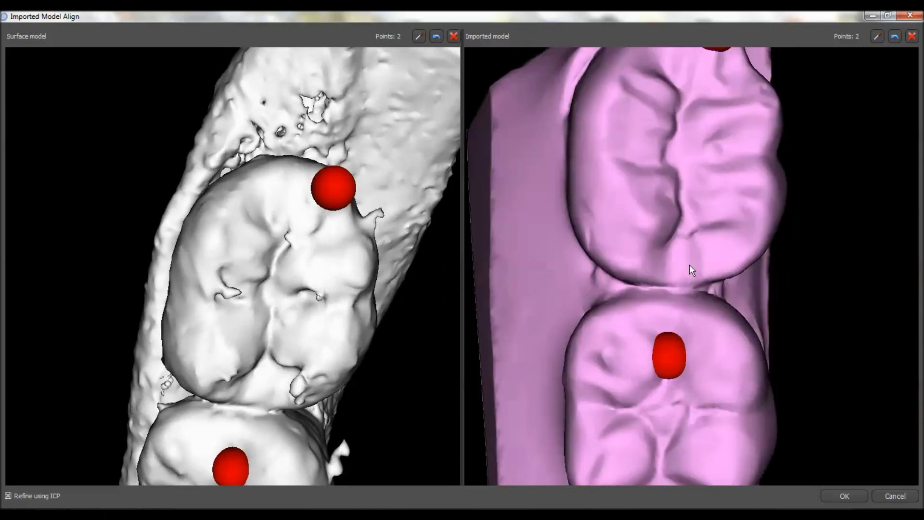
- Mark the third matching point pair on the premolars of the scan and the jaw
{"action": "left_click_drag", "start_coordinate": [707, 204], "coordinate": [702, 109]}
{"action": "left_click_drag", "start_coordinate": [390, 207], "coordinate": [385, 81]}
{"action": "left_click_drag", "start_coordinate": [353, 270], "coordinate": [371, 208]}
{"action": "left_click_drag", "start_coordinate": [655, 411], "coordinate": [684, 278]}
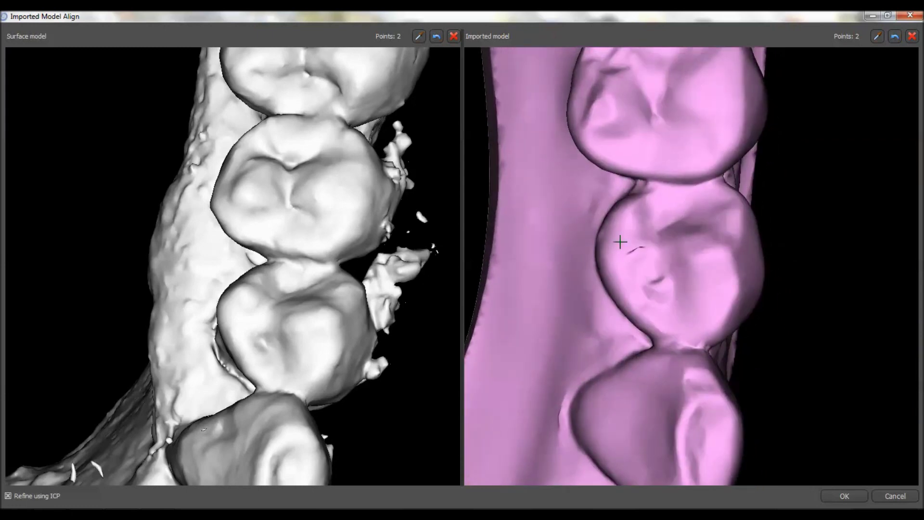
{"action": "left_click", "coordinate": [659, 245]}
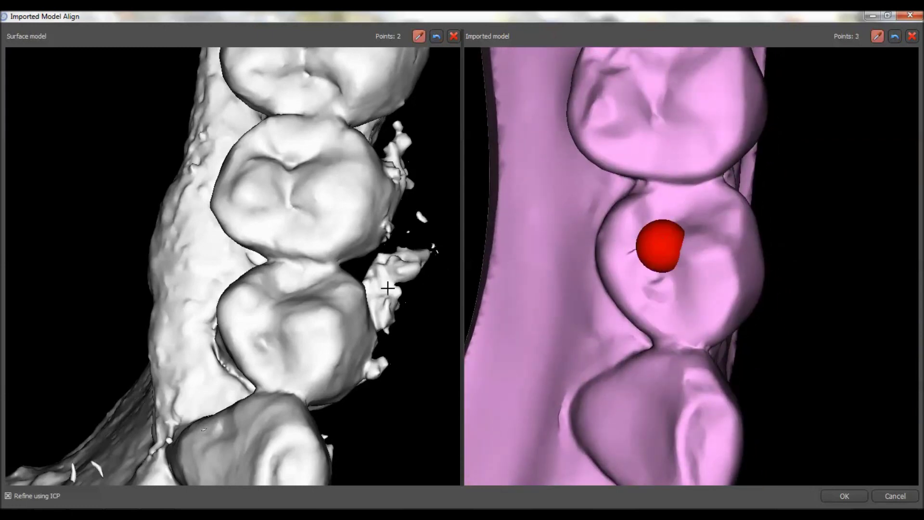
{"action": "left_click", "coordinate": [273, 313]}
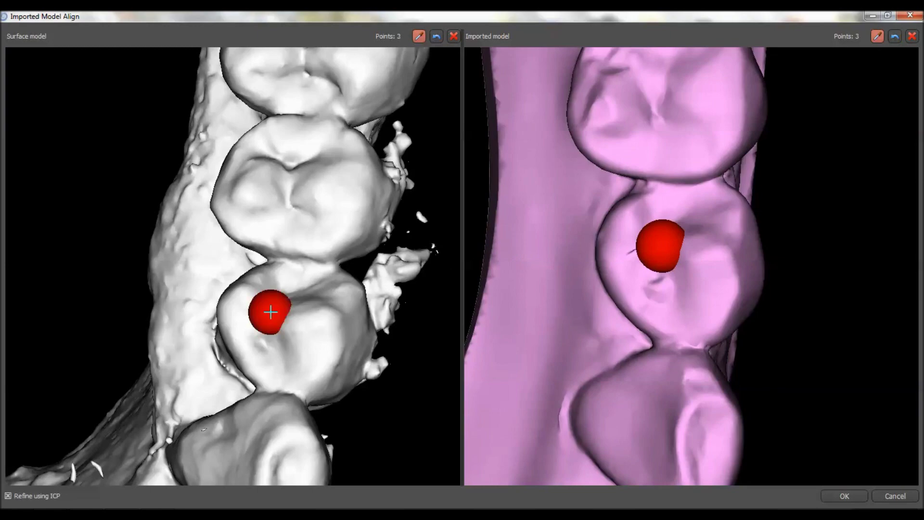
- Mark the fourth matching point pair on a front tooth of the scan and the jaw
{"action": "left_click_drag", "start_coordinate": [356, 225], "coordinate": [342, 252]}
{"action": "left_click_drag", "start_coordinate": [628, 369], "coordinate": [631, 315]}
{"action": "key", "text": "shift"}
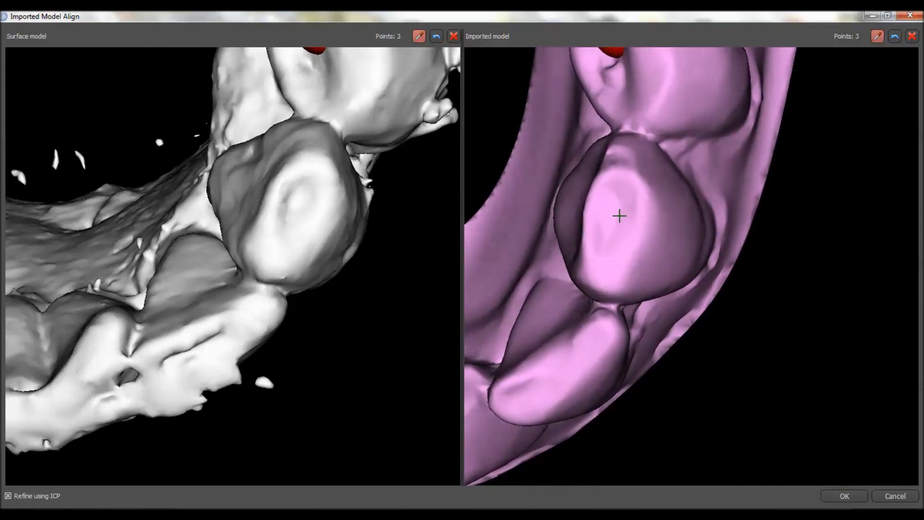
{"action": "left_click", "coordinate": [617, 208]}
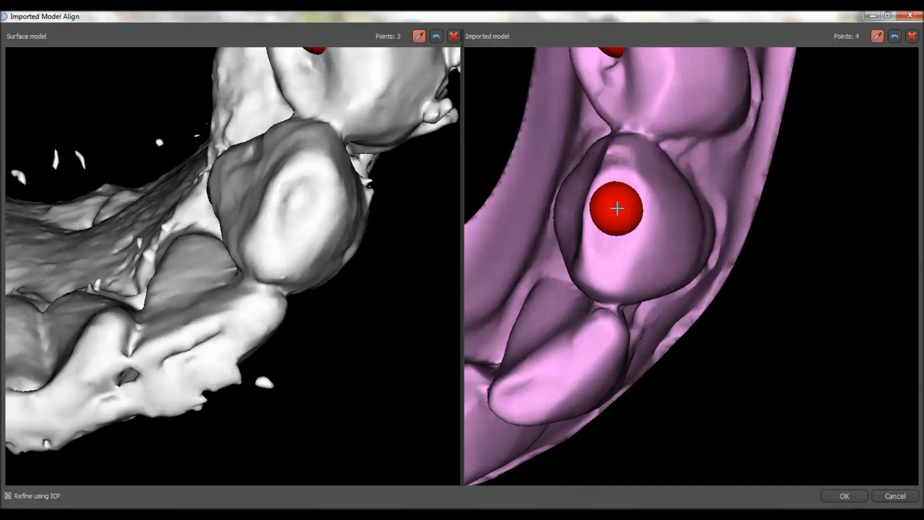
{"action": "left_click", "coordinate": [300, 200]}
- Mark the fifth matching point pair on the front tooth of the jaw and the scan
{"action": "left_click_drag", "start_coordinate": [306, 247], "coordinate": [329, 274]}
{"action": "left_click_drag", "start_coordinate": [565, 291], "coordinate": [816, 141]}
{"action": "scroll", "coordinate": [688, 314], "scroll_direction": "up", "scroll_amount": 3}
{"action": "right_click_drag", "start_coordinate": [733, 303], "coordinate": [773, 301]}
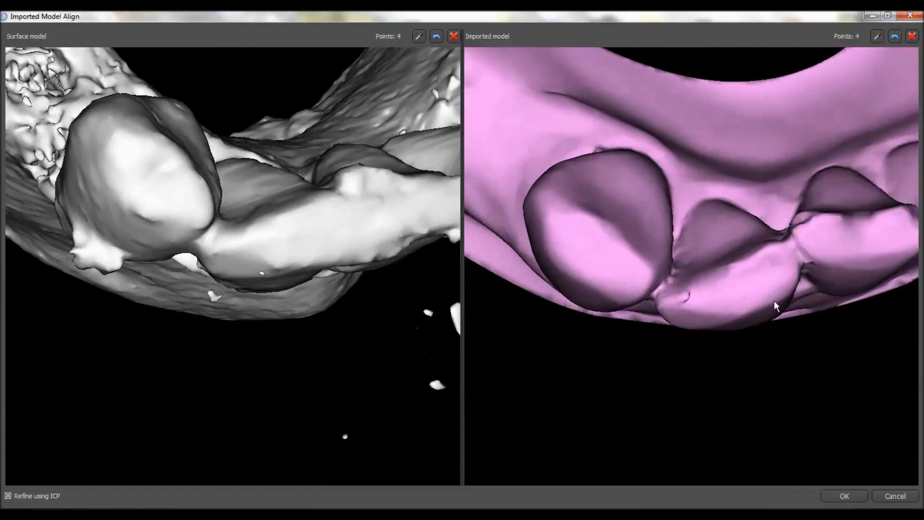
{"action": "scroll", "coordinate": [296, 194], "scroll_direction": "up", "scroll_amount": 2}
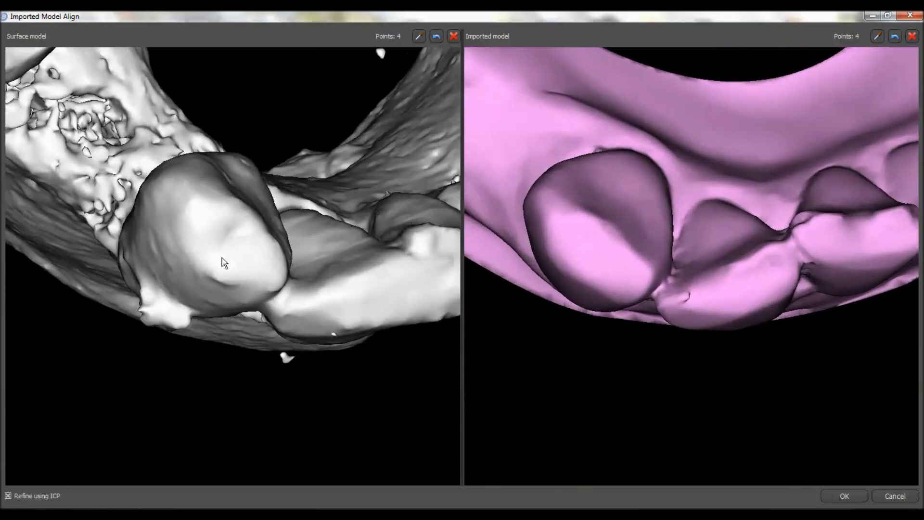
{"action": "left_click_drag", "start_coordinate": [225, 262], "coordinate": [212, 255]}
{"action": "key", "text": "ctrl"}
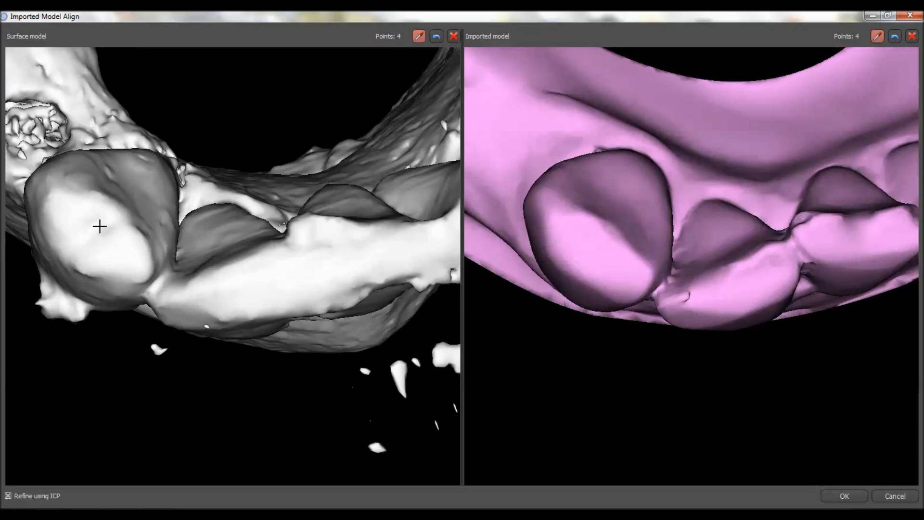
{"action": "left_click", "coordinate": [98, 225]}
{"action": "left_click", "coordinate": [594, 242]}
- Rotate and zoom both models to inspect the teeth for further reference points
{"action": "mouse_move", "coordinate": [594, 242]}
{"action": "left_mouse_down"}
{"action": "mouse_move", "coordinate": [914, 345]}
{"action": "mouse_move", "coordinate": [629, 93]}
{"action": "mouse_move", "coordinate": [715, 185]}
{"action": "mouse_move", "coordinate": [842, 266]}
{"action": "mouse_move", "coordinate": [744, 347]}
{"action": "left_mouse_up"}
{"action": "left_click_drag", "start_coordinate": [784, 282], "coordinate": [717, 382]}
{"action": "left_click_drag", "start_coordinate": [204, 273], "coordinate": [299, 266]}
{"action": "left_click_drag", "start_coordinate": [285, 167], "coordinate": [272, 183]}
{"action": "scroll", "coordinate": [270, 168], "scroll_direction": "up", "scroll_amount": 5}
{"action": "scroll", "coordinate": [269, 155], "scroll_direction": "down", "scroll_amount": 5}
{"action": "left_click_drag", "start_coordinate": [257, 233], "coordinate": [256, 273]}
{"action": "left_click_drag", "start_coordinate": [218, 172], "coordinate": [232, 224]}
{"action": "scroll", "coordinate": [221, 164], "scroll_direction": "down", "scroll_amount": 2}
{"action": "scroll", "coordinate": [226, 209], "scroll_direction": "down", "scroll_amount": 3}
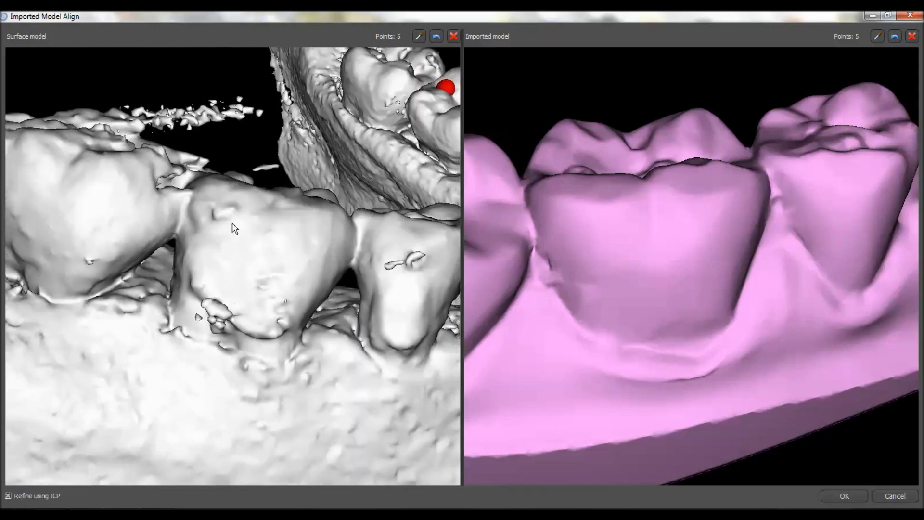
- Mark the sixth matching point pair on the molars of the scan and the jaw
{"action": "left_click_drag", "start_coordinate": [121, 215], "coordinate": [169, 264]}
{"action": "left_click_drag", "start_coordinate": [635, 275], "coordinate": [740, 265]}
{"action": "key", "text": "shift"}
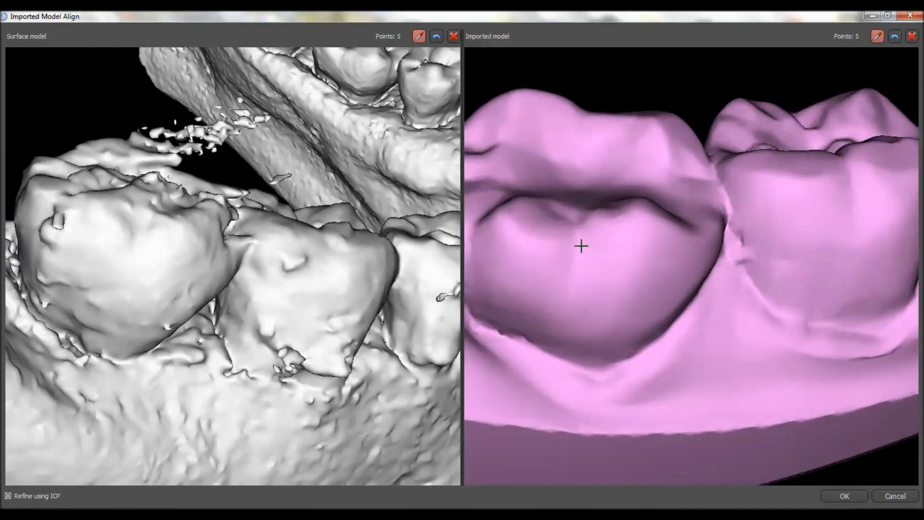
{"action": "left_click", "coordinate": [576, 232]}
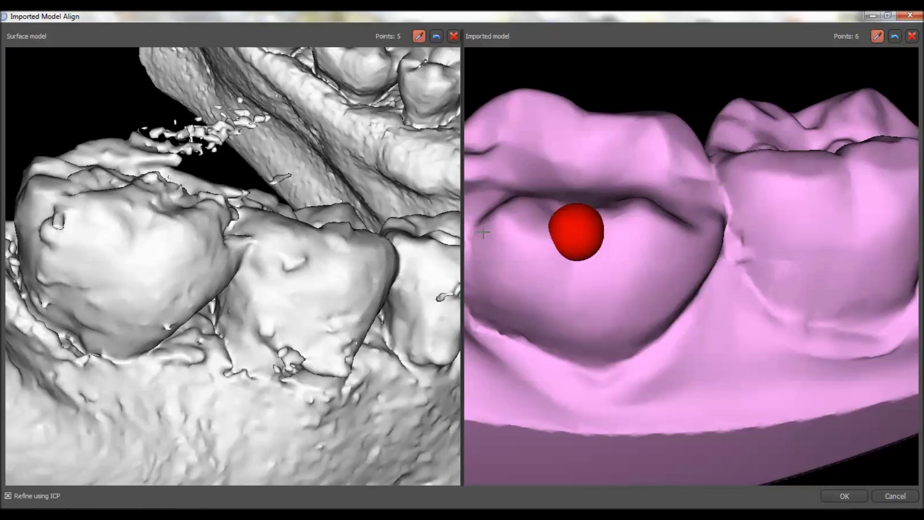
{"action": "left_click", "coordinate": [137, 231]}
- Mark the seventh matching point pair on a neighbouring tooth cusp of the jaw and the scan
{"action": "mouse_move", "coordinate": [136, 231]}
{"action": "left_mouse_down"}
{"action": "mouse_move", "coordinate": [337, 289]}
{"action": "mouse_move", "coordinate": [302, 272]}
{"action": "left_mouse_up"}
{"action": "key", "text": "shift"}
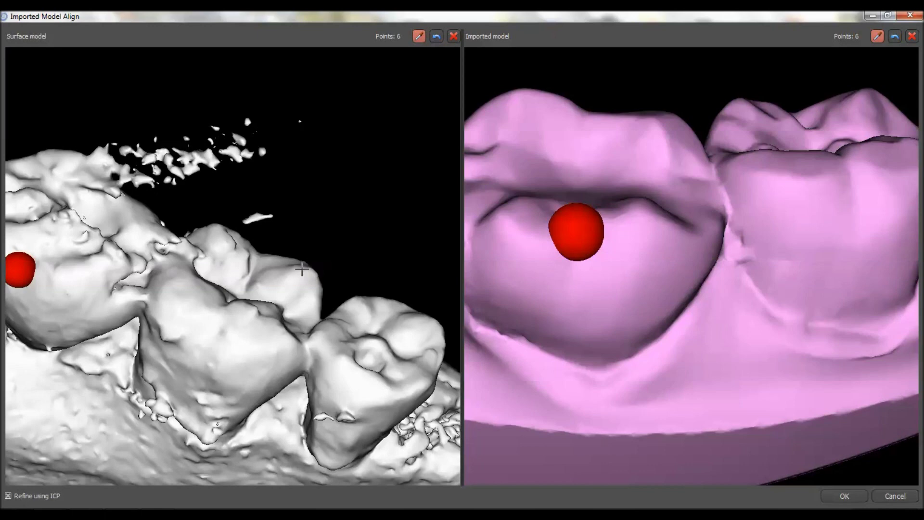
{"action": "left_click", "coordinate": [301, 270]}
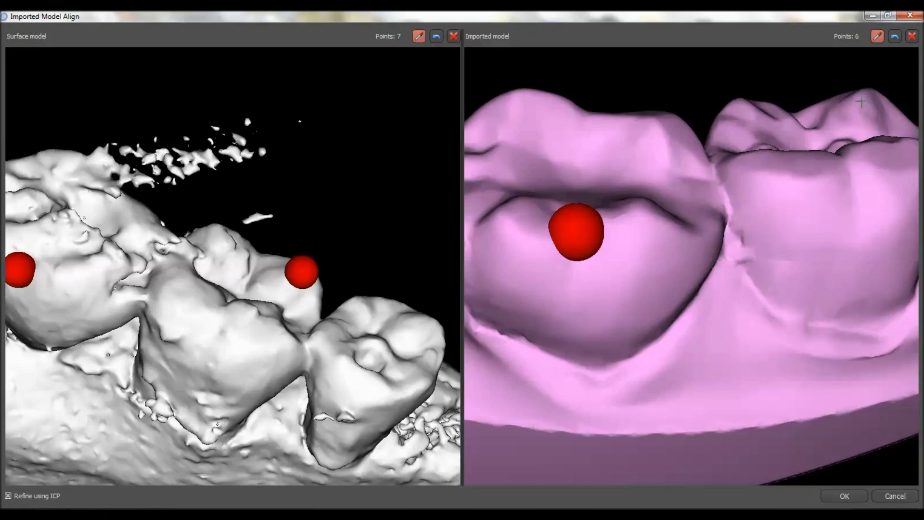
{"action": "left_click", "coordinate": [861, 99]}
- Rotate and zoom both models to review the placed points from several angles
{"action": "mouse_move", "coordinate": [862, 100]}
{"action": "left_mouse_down"}
{"action": "mouse_move", "coordinate": [674, 378]}
{"action": "mouse_move", "coordinate": [794, 474]}
{"action": "left_mouse_up"}
{"action": "left_click_drag", "start_coordinate": [749, 318], "coordinate": [717, 354]}
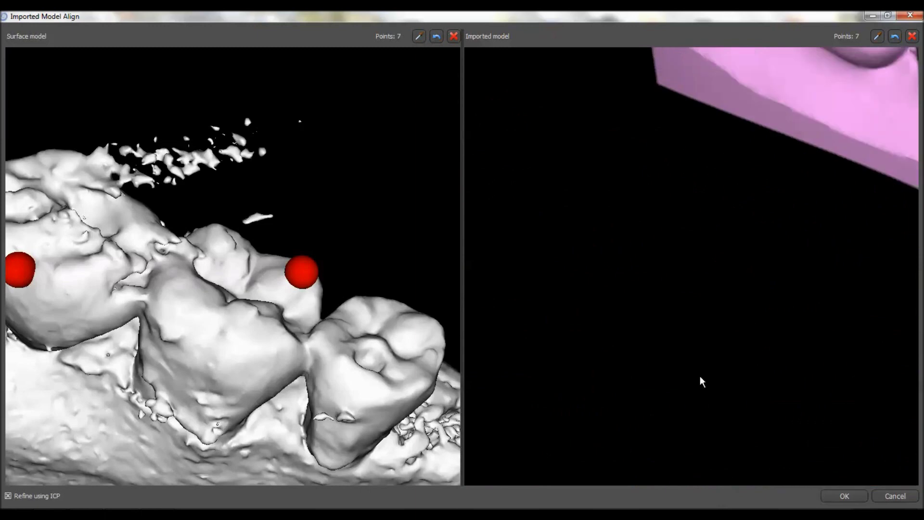
{"action": "scroll", "coordinate": [698, 399], "scroll_direction": "down", "scroll_amount": 3}
{"action": "left_click_drag", "start_coordinate": [749, 223], "coordinate": [759, 196]}
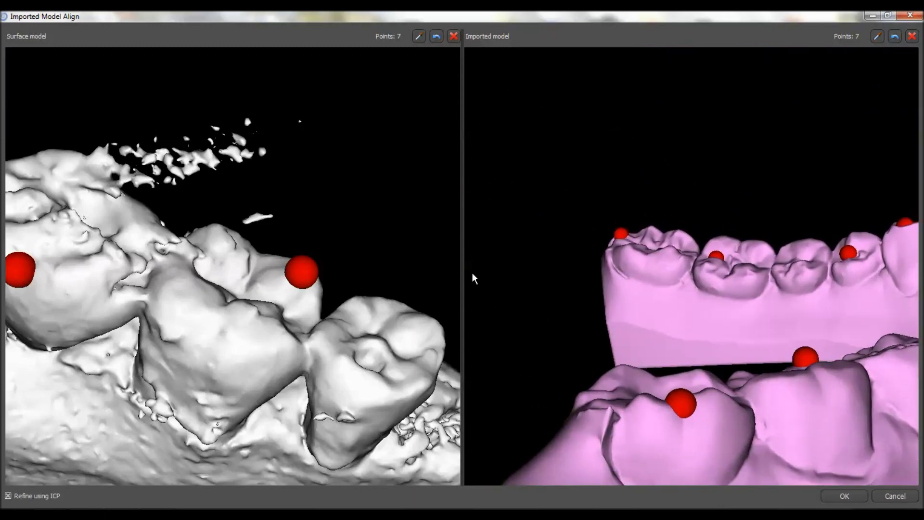
{"action": "scroll", "coordinate": [241, 294], "scroll_direction": "down", "scroll_amount": 5}
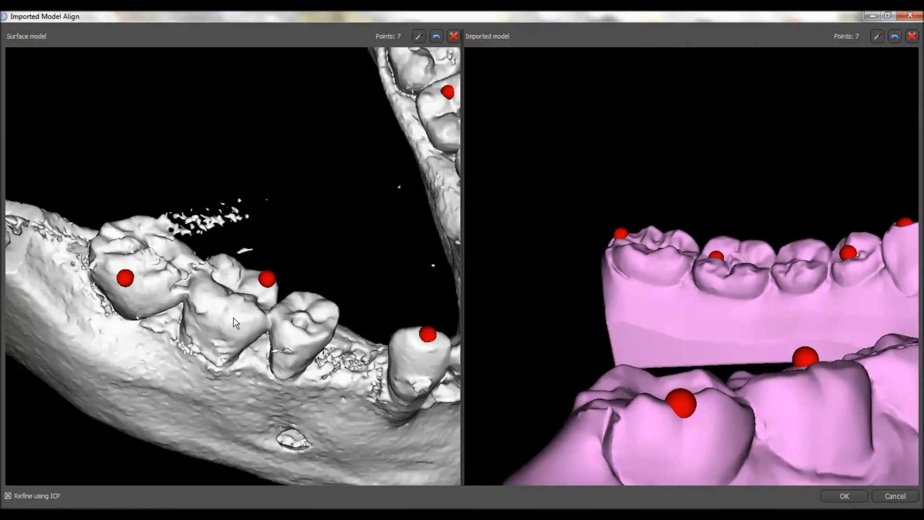
{"action": "left_click_drag", "start_coordinate": [273, 207], "coordinate": [140, 214]}
{"action": "scroll", "coordinate": [138, 195], "scroll_direction": "up", "scroll_amount": 5}
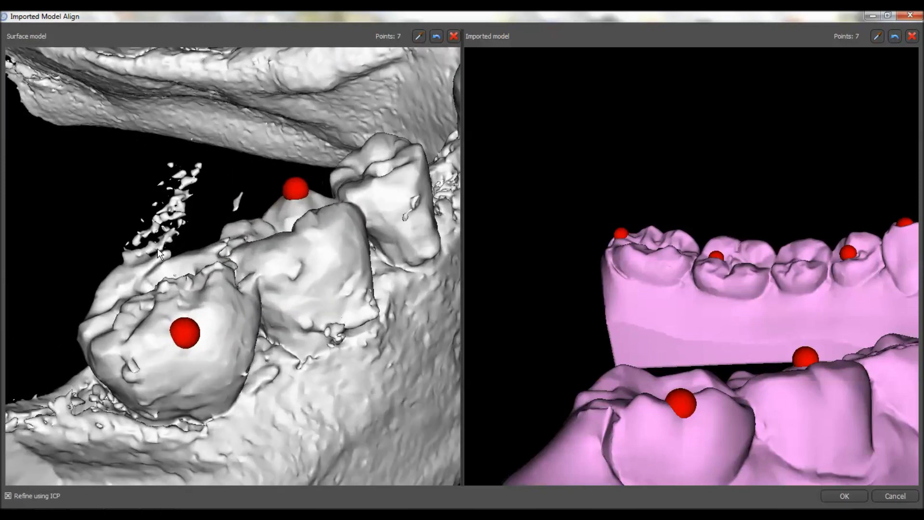
{"action": "left_click_drag", "start_coordinate": [165, 265], "coordinate": [214, 274]}
{"action": "left_click_drag", "start_coordinate": [286, 278], "coordinate": [274, 237]}
{"action": "scroll", "coordinate": [181, 150], "scroll_direction": "up", "scroll_amount": 5}
{"action": "left_click_drag", "start_coordinate": [183, 152], "coordinate": [178, 99]}
{"action": "left_click_drag", "start_coordinate": [217, 191], "coordinate": [280, 323]}
{"action": "scroll", "coordinate": [339, 452], "scroll_direction": "down", "scroll_amount": 5}
- Mark an eighth point on the scan's molar and apply the alignment with OK
{"action": "left_click_drag", "start_coordinate": [734, 304], "coordinate": [786, 221]}
{"action": "right_click_drag", "start_coordinate": [786, 220], "coordinate": [777, 135]}
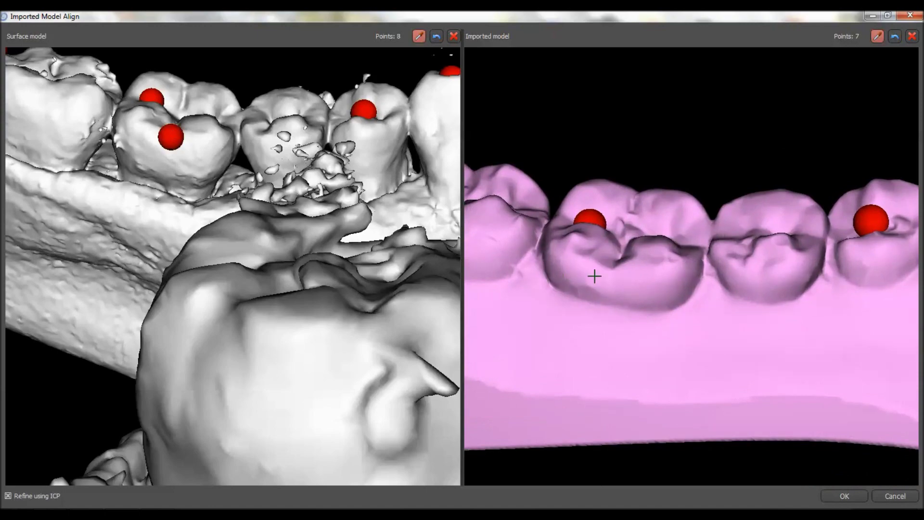
{"action": "left_click", "coordinate": [611, 272]}
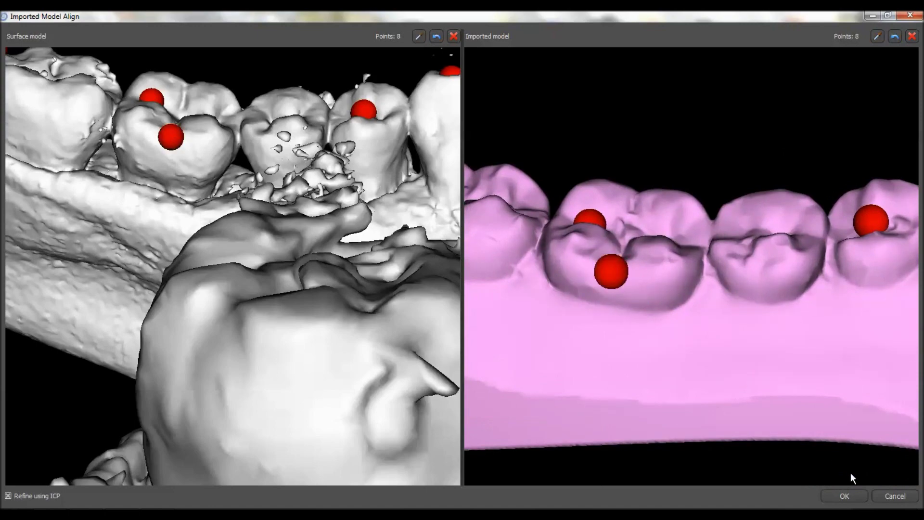
{"action": "left_click", "coordinate": [856, 493]}
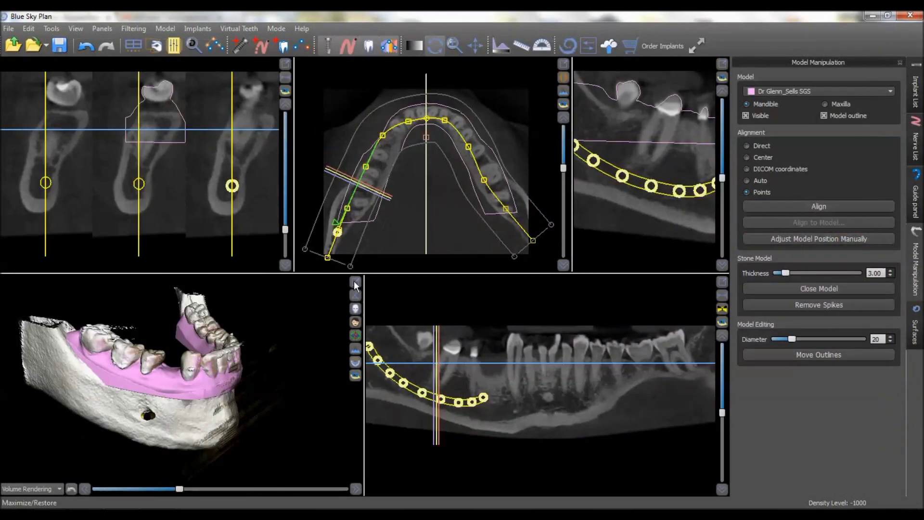
{"action": "double_click", "coordinate": [345, 403]}
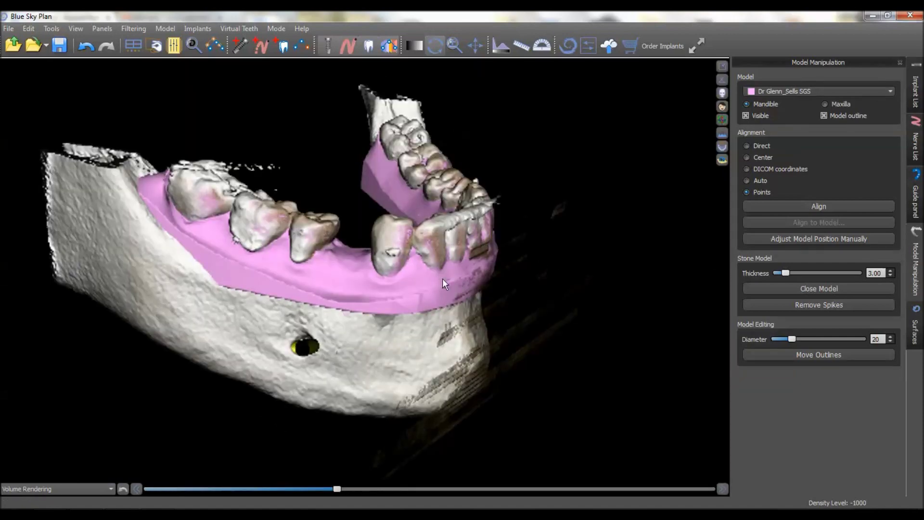
{"action": "left_click_drag", "start_coordinate": [443, 280], "coordinate": [365, 249]}
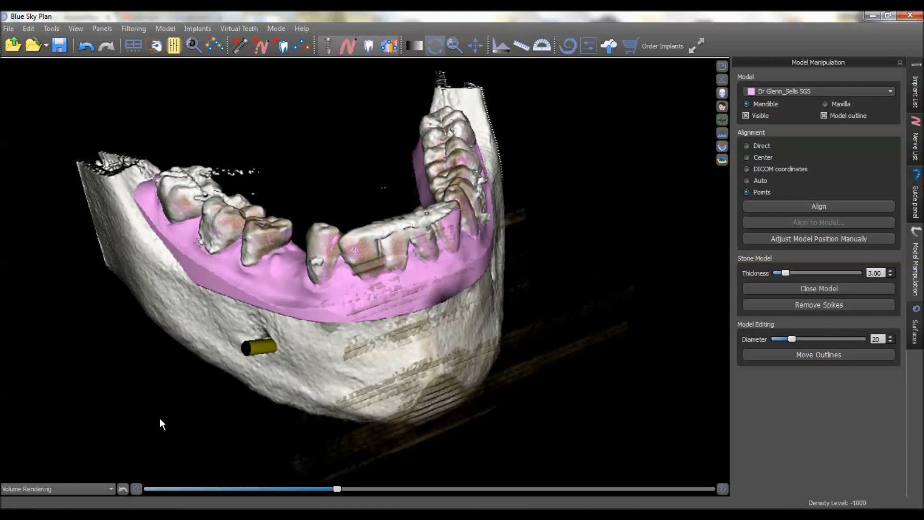
{"action": "left_click_drag", "start_coordinate": [272, 340], "coordinate": [395, 315]}
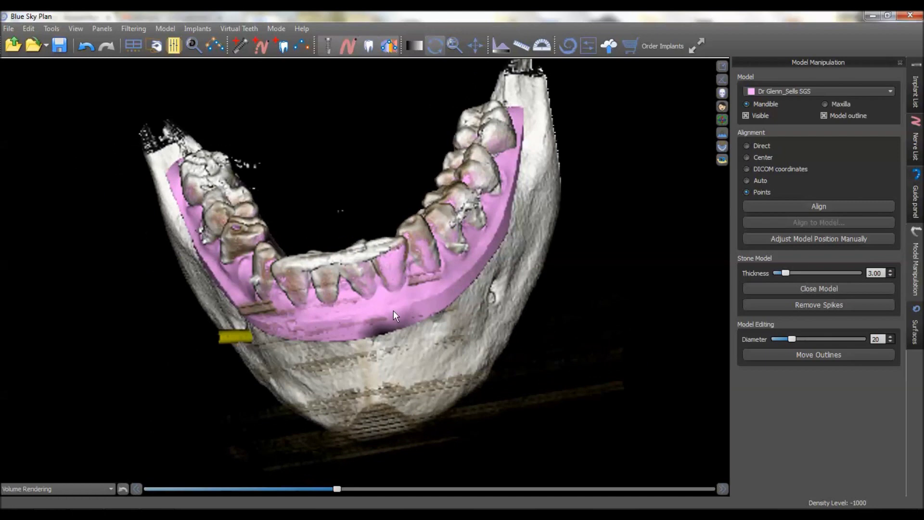
{"action": "left_click_drag", "start_coordinate": [257, 367], "coordinate": [168, 380]}
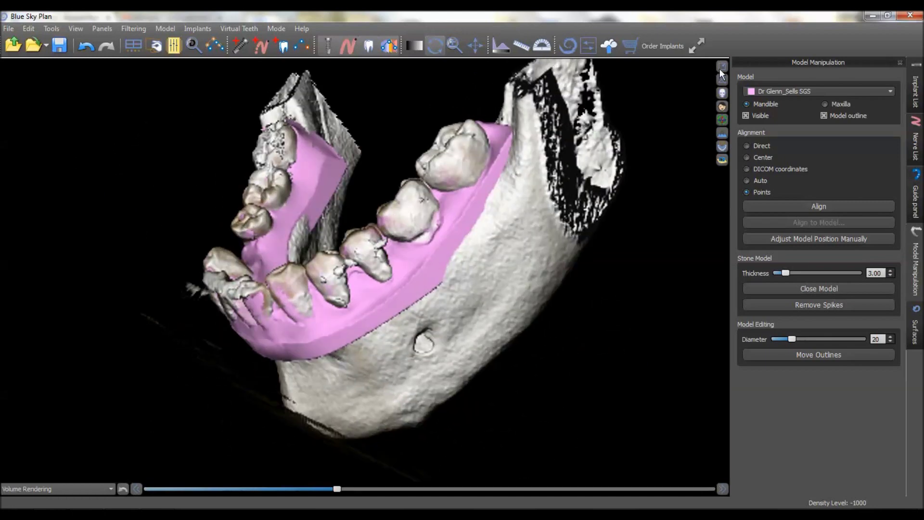
{"action": "left_click", "coordinate": [722, 67]}
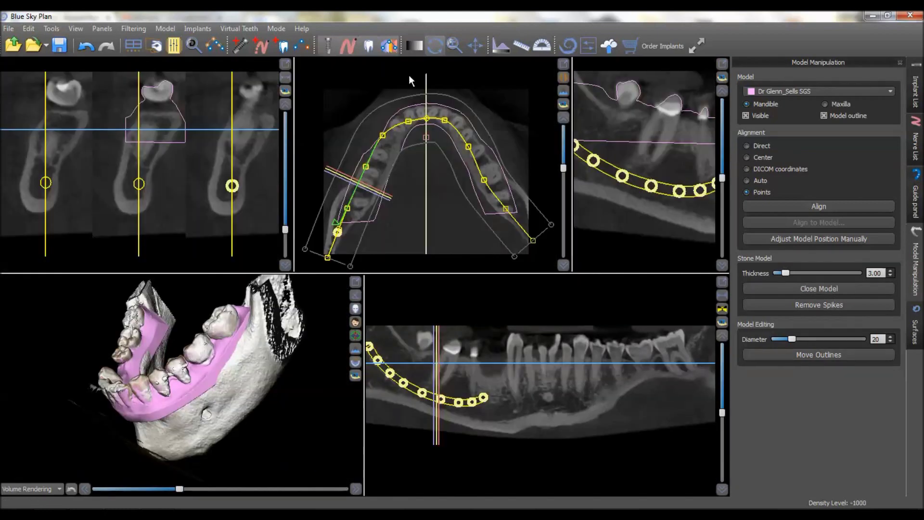
- Hide the arch curve and slice guides in the enlarged axial view and scroll through slices to check the pink outline
{"action": "left_click", "coordinate": [563, 66]}
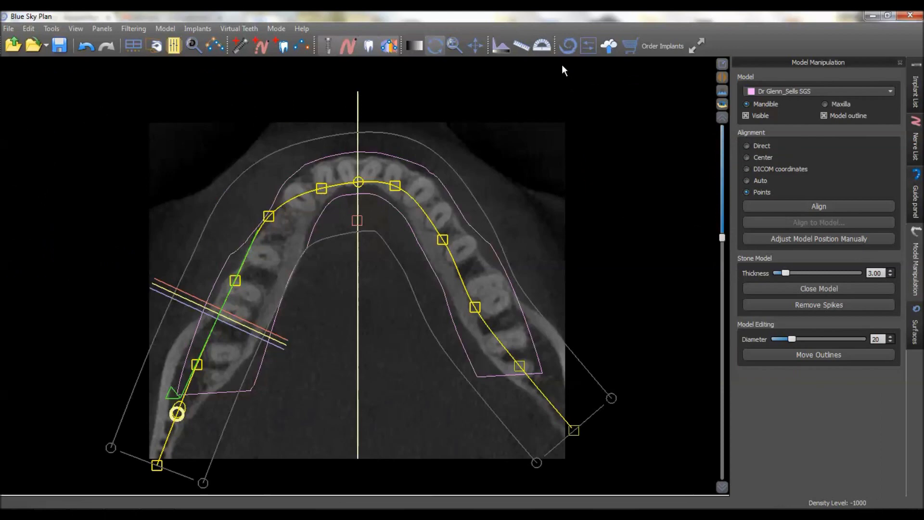
{"action": "left_click", "coordinate": [387, 47]}
{"action": "scroll", "coordinate": [380, 313], "scroll_direction": "up", "scroll_amount": 5}
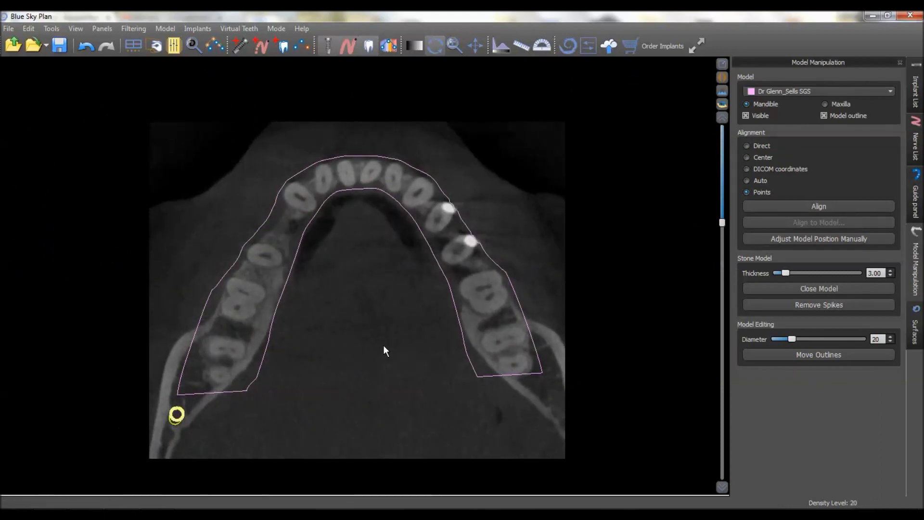
{"action": "scroll", "coordinate": [383, 346], "scroll_direction": "up", "scroll_amount": 7}
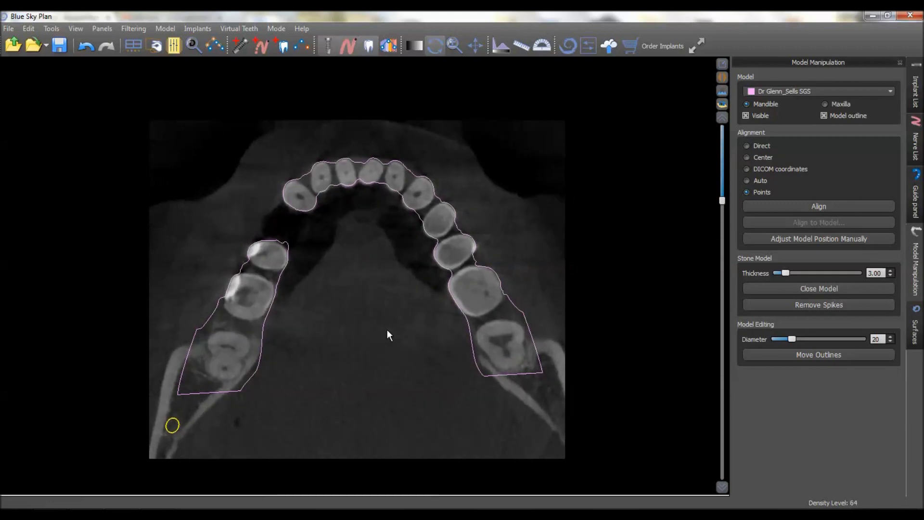
{"action": "scroll", "coordinate": [388, 332], "scroll_direction": "up", "scroll_amount": 6}
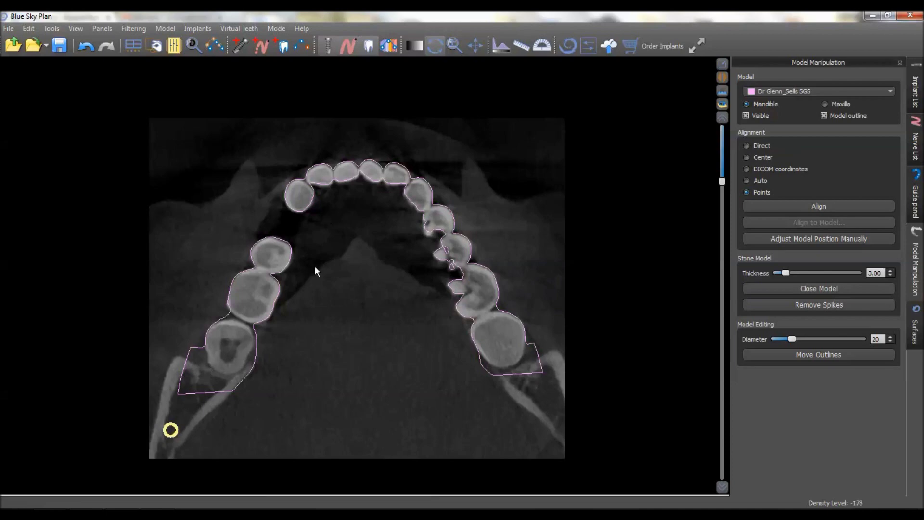
{"action": "scroll", "coordinate": [368, 287], "scroll_direction": "down", "scroll_amount": 2}
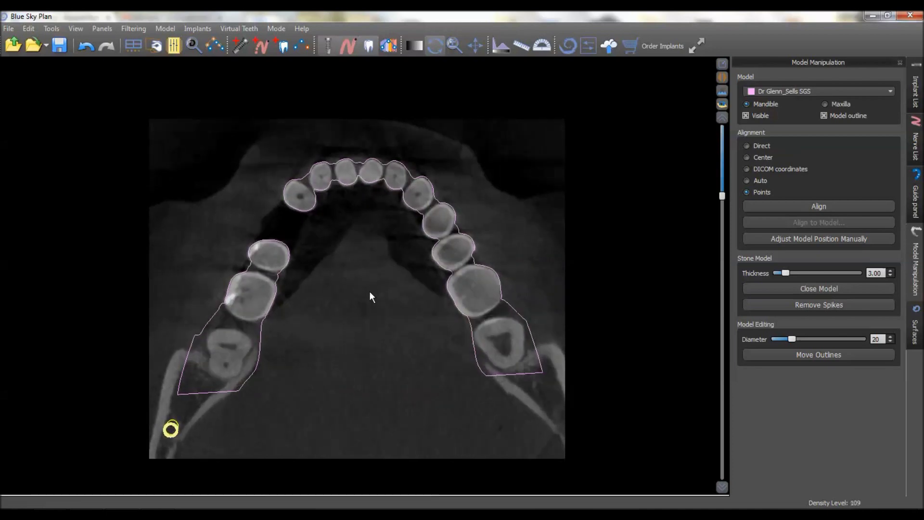
{"action": "scroll", "coordinate": [372, 273], "scroll_direction": "up", "scroll_amount": 8}
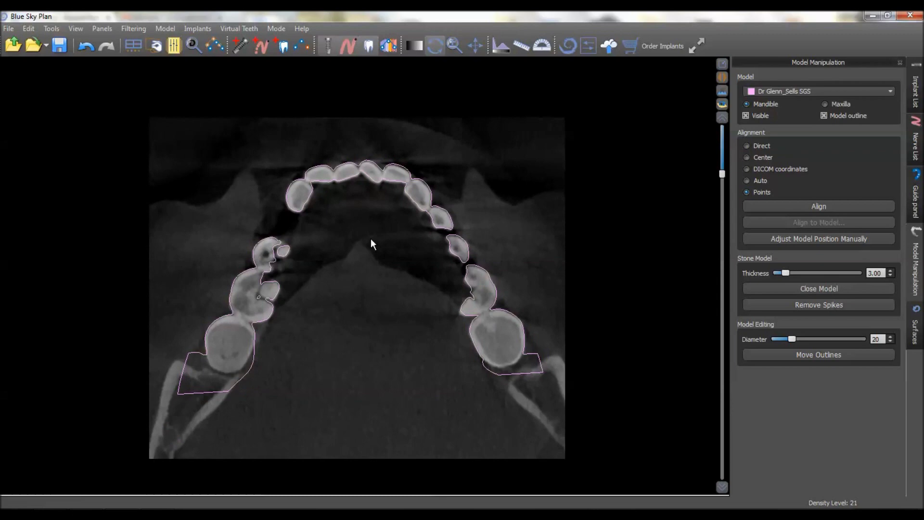
{"action": "scroll", "coordinate": [367, 327], "scroll_direction": "up", "scroll_amount": 3}
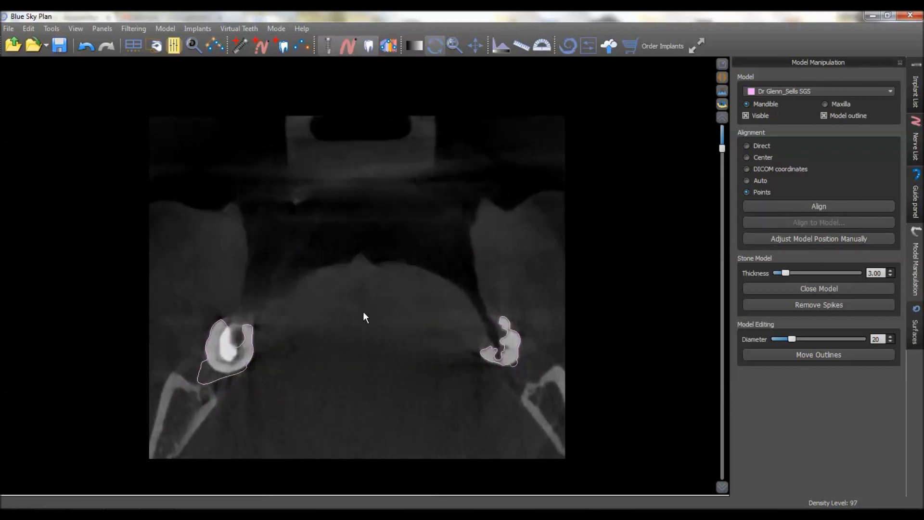
{"action": "scroll", "coordinate": [361, 309], "scroll_direction": "down", "scroll_amount": 3}
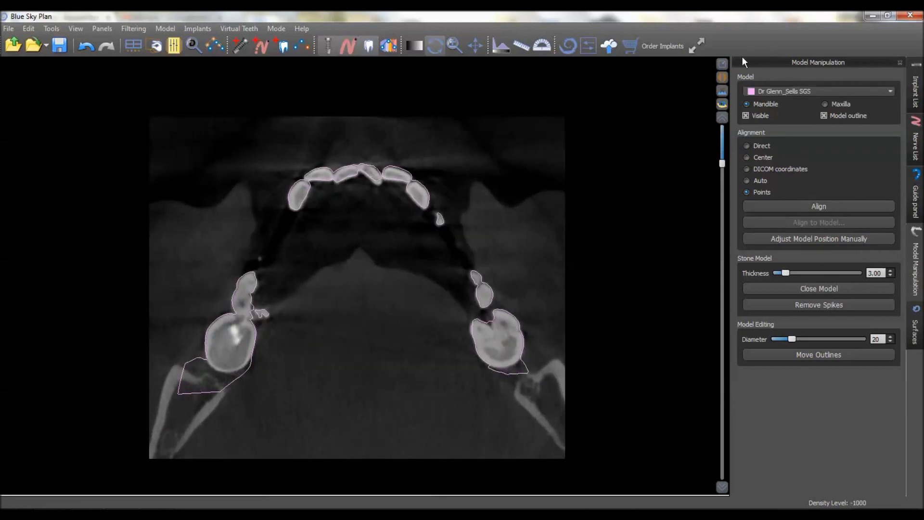
{"action": "left_click", "coordinate": [728, 66]}
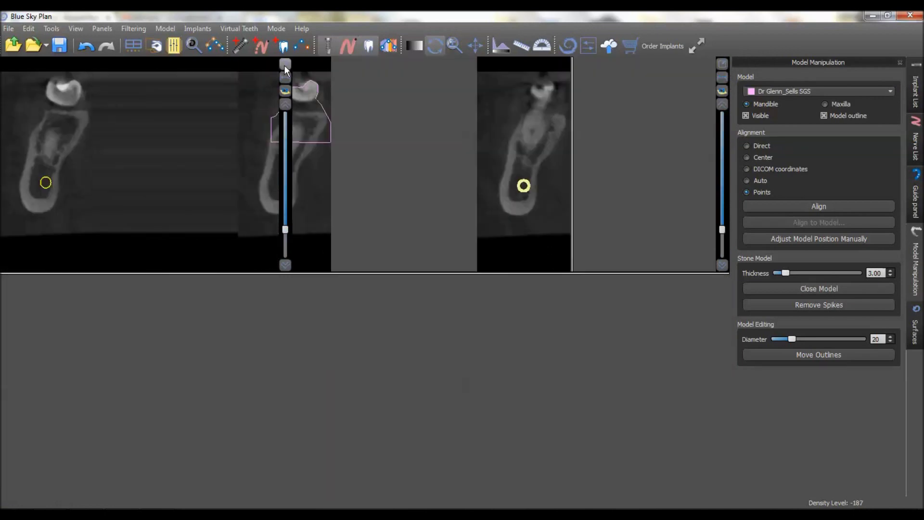
{"action": "left_click", "coordinate": [285, 67]}
{"action": "scroll", "coordinate": [419, 299], "scroll_direction": "down", "scroll_amount": 4}
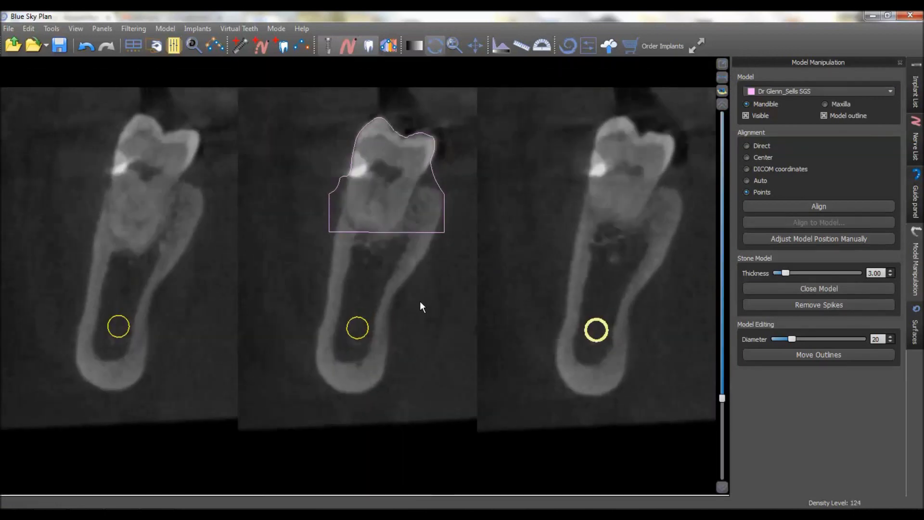
{"action": "scroll", "coordinate": [420, 302], "scroll_direction": "up", "scroll_amount": 4}
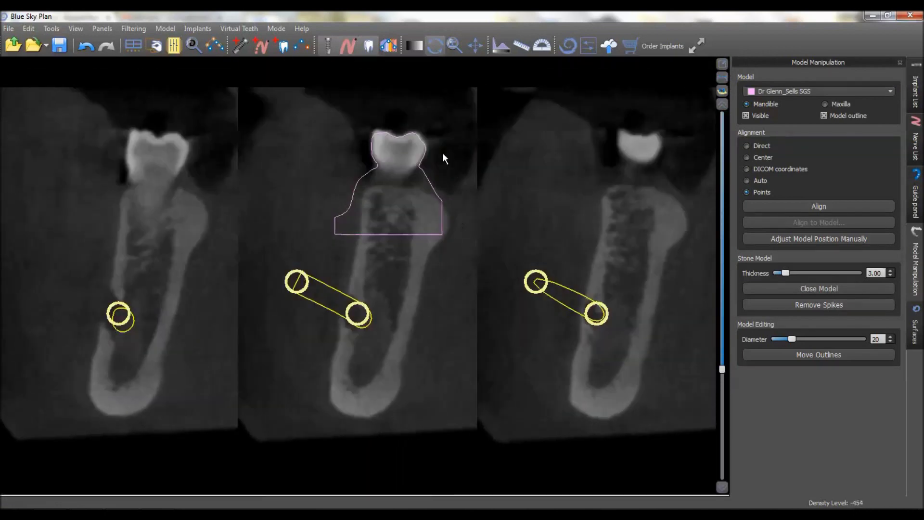
{"action": "scroll", "coordinate": [435, 154], "scroll_direction": "up", "scroll_amount": 5}
{"action": "scroll", "coordinate": [427, 174], "scroll_direction": "up", "scroll_amount": 3}
{"action": "scroll", "coordinate": [394, 171], "scroll_direction": "up", "scroll_amount": 6}
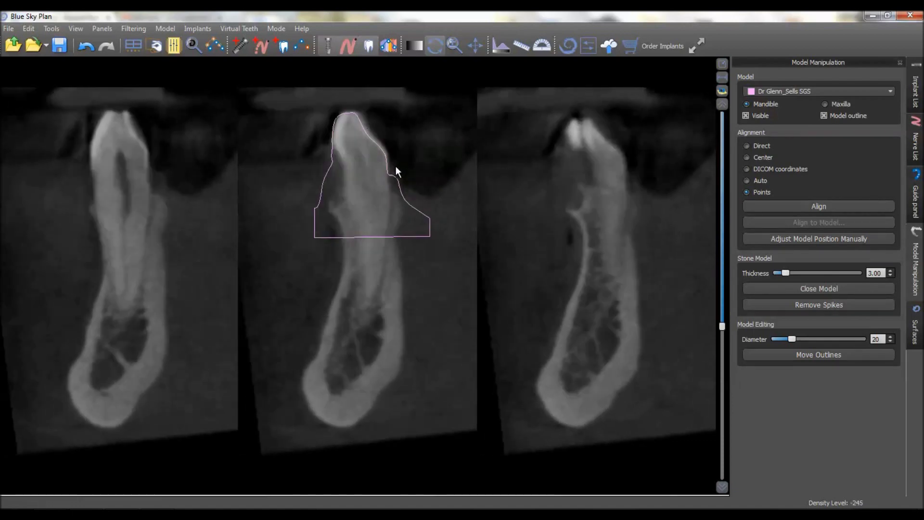
{"action": "scroll", "coordinate": [393, 177], "scroll_direction": "up", "scroll_amount": 8}
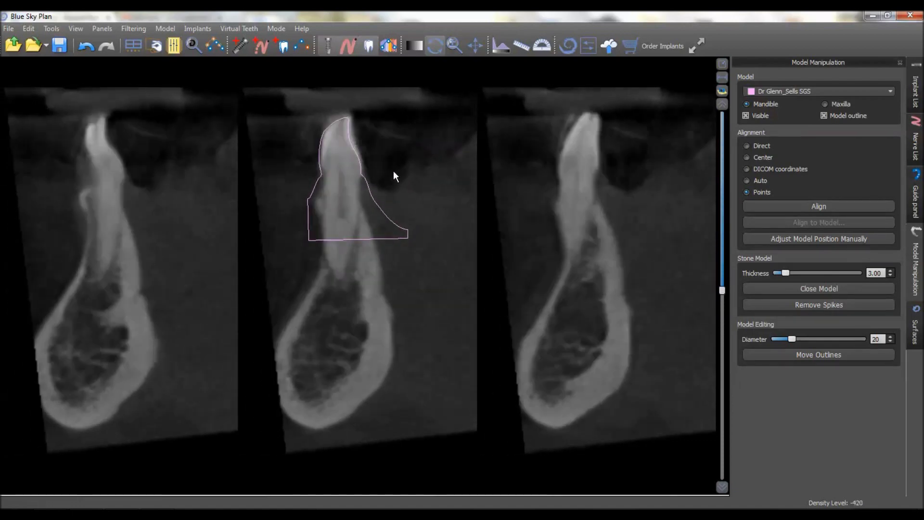
{"action": "scroll", "coordinate": [407, 197], "scroll_direction": "up", "scroll_amount": 7}
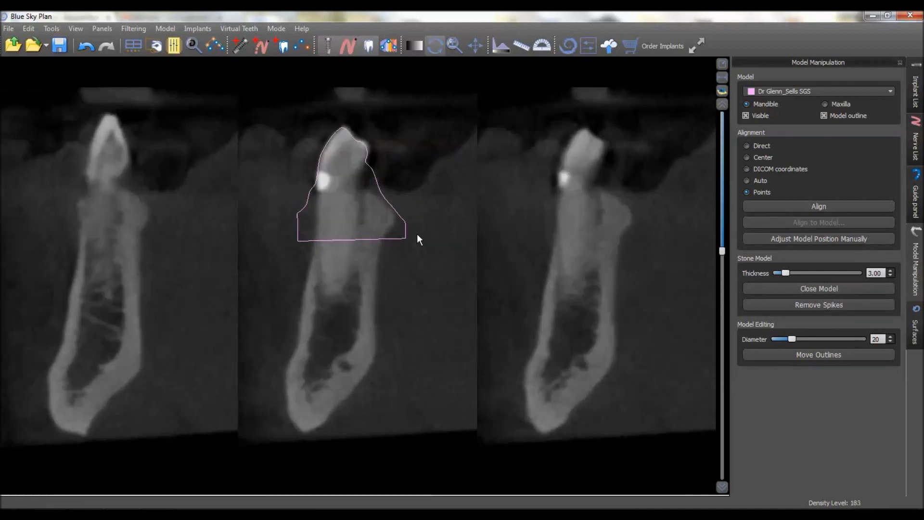
{"action": "scroll", "coordinate": [428, 229], "scroll_direction": "up", "scroll_amount": 2}
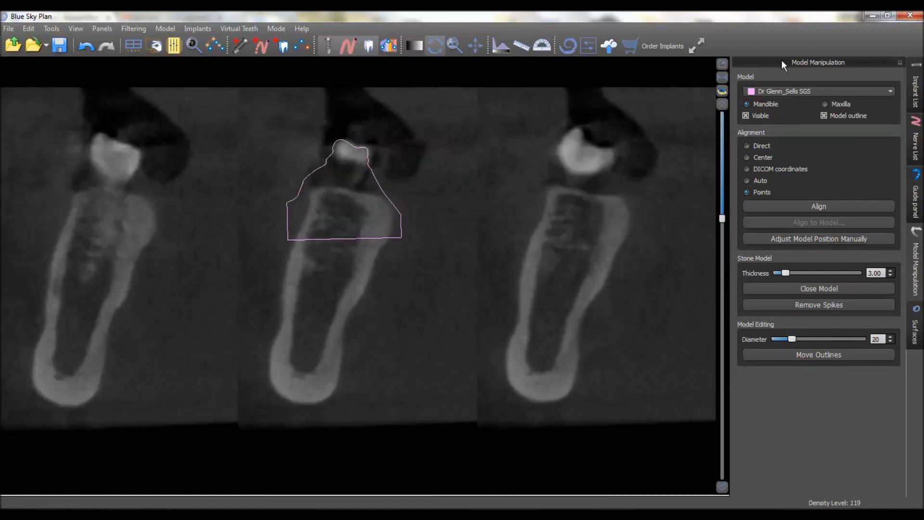
{"action": "left_click", "coordinate": [721, 63]}
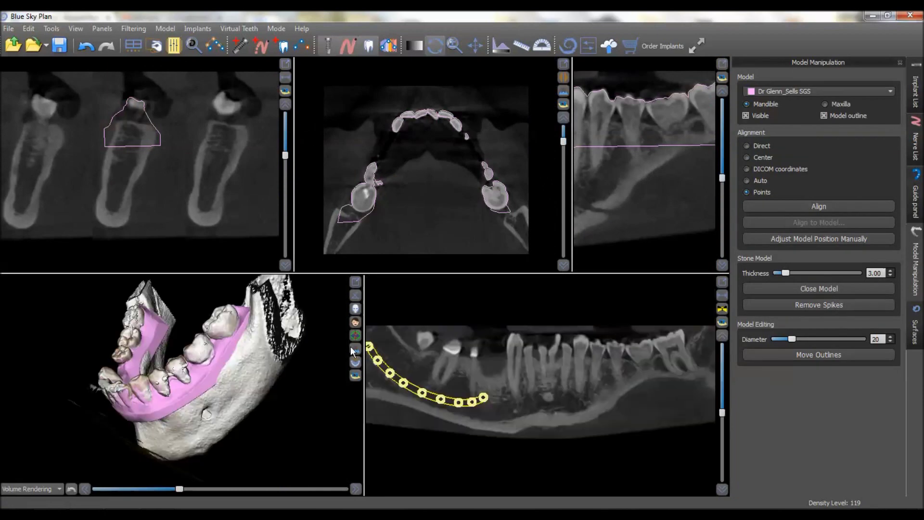
{"action": "left_click_drag", "start_coordinate": [309, 382], "coordinate": [356, 315]}
- Hide the bone volume rendering and enlarge the 3D view to show the pink model and yellow nerve
{"action": "left_click", "coordinate": [395, 313]}
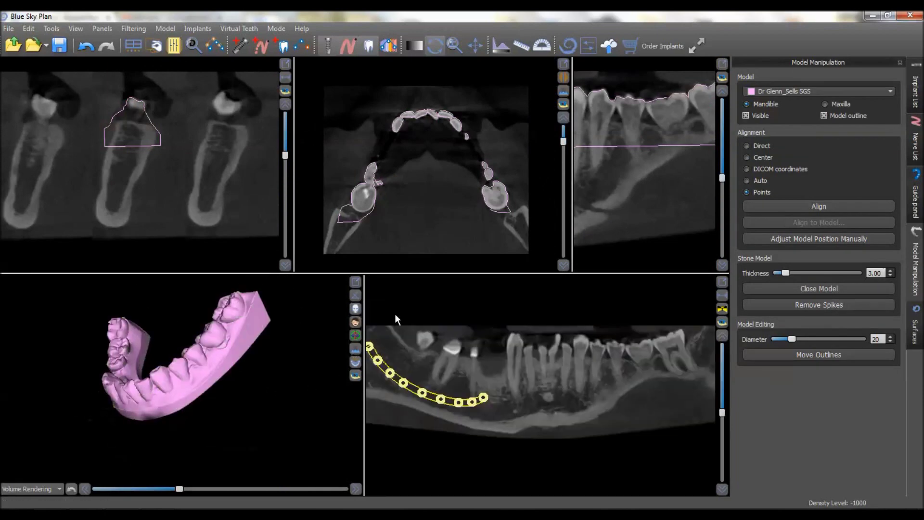
{"action": "left_click_drag", "start_coordinate": [215, 392], "coordinate": [120, 403]}
{"action": "left_click_drag", "start_coordinate": [287, 418], "coordinate": [327, 366]}
{"action": "left_click", "coordinate": [356, 281]}
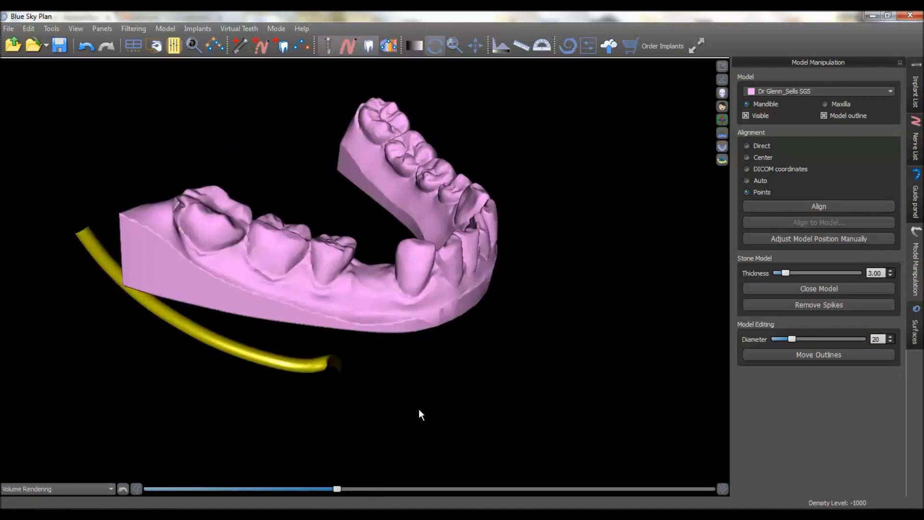
{"action": "scroll", "coordinate": [441, 312], "scroll_direction": "up", "scroll_amount": 10}
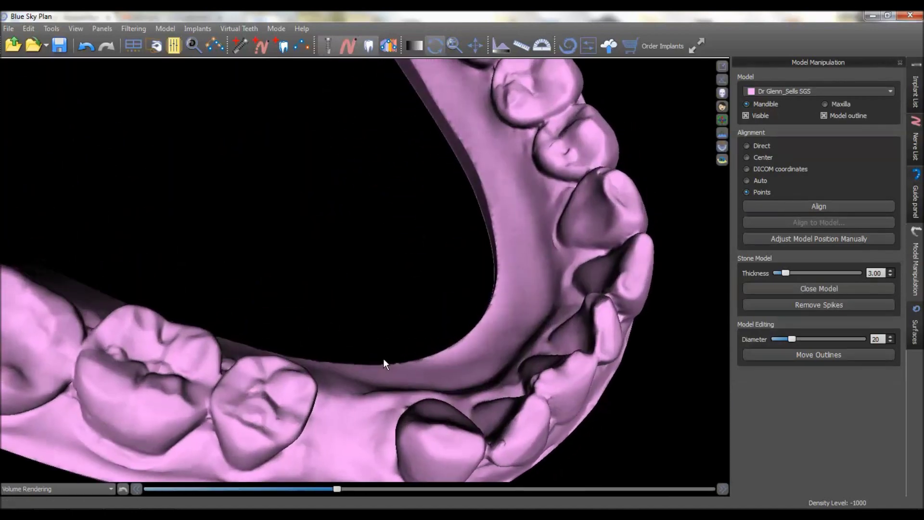
{"action": "left_click_drag", "start_coordinate": [383, 363], "coordinate": [347, 144]}
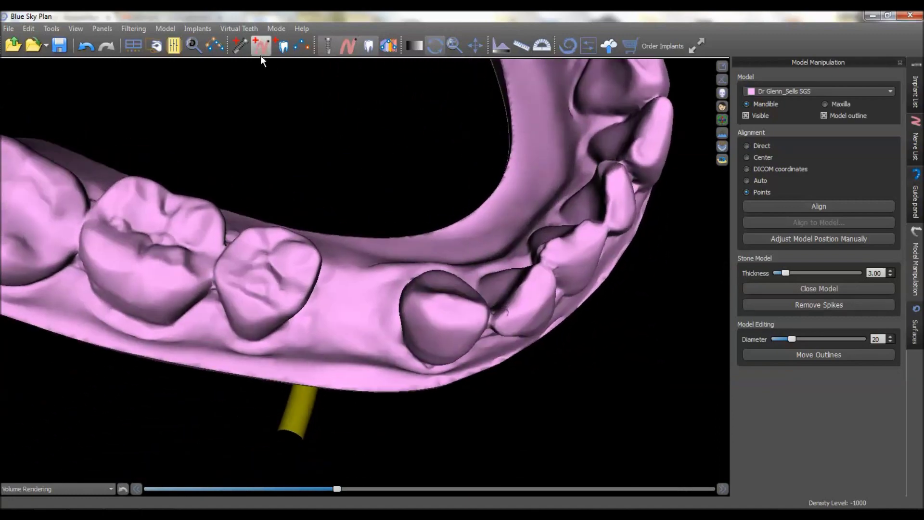
- Add a medium-size Right Mandibular First Premolar crown as a virtual tooth on the mandible
{"action": "left_click", "coordinate": [284, 47]}
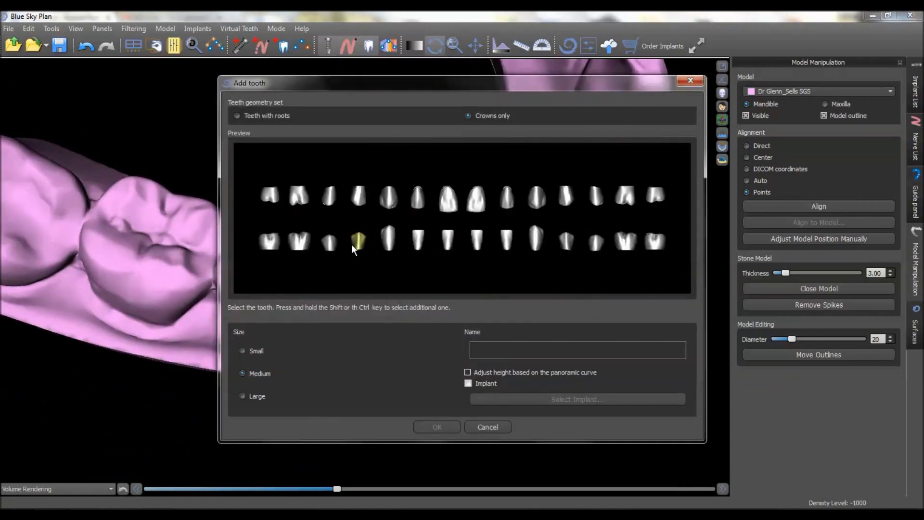
{"action": "left_click", "coordinate": [436, 427]}
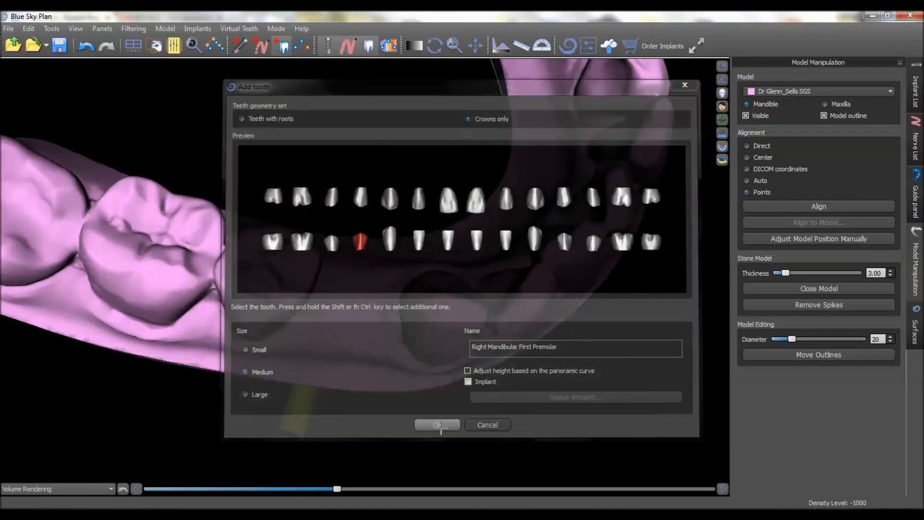
{"action": "left_click_drag", "start_coordinate": [365, 462], "coordinate": [365, 135]}
{"action": "left_click", "coordinate": [342, 178]}
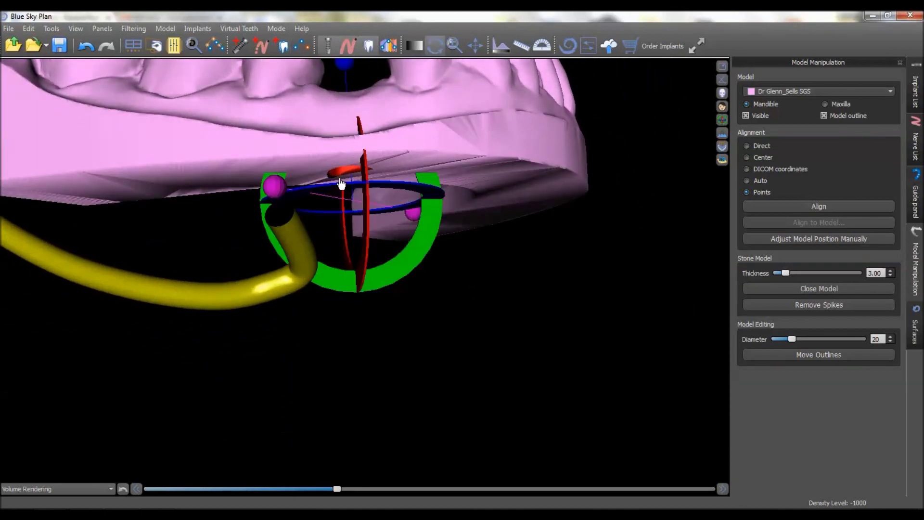
- Move and tilt the red virtual premolar until it stands upright between its neighbouring teeth
{"action": "left_click_drag", "start_coordinate": [342, 177], "coordinate": [350, 103]}
{"action": "left_click_drag", "start_coordinate": [573, 95], "coordinate": [241, 496]}
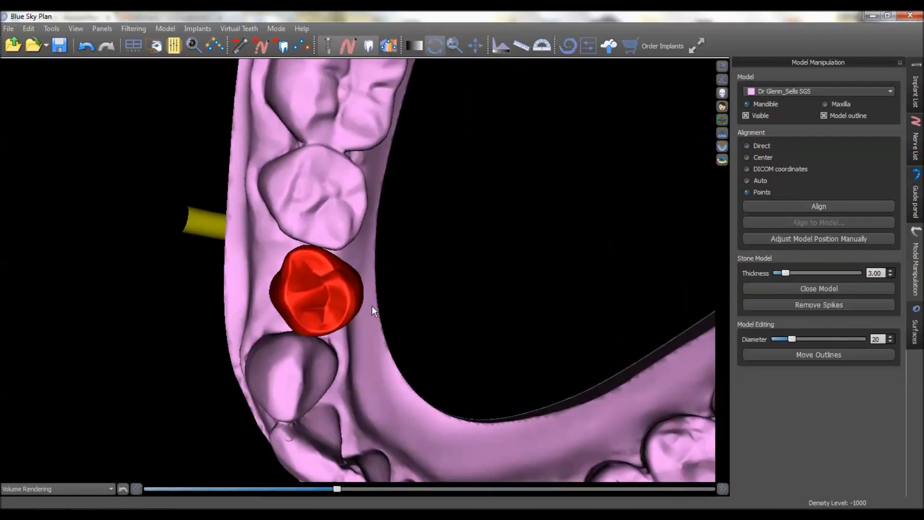
{"action": "left_click", "coordinate": [355, 293]}
{"action": "left_click_drag", "start_coordinate": [354, 295], "coordinate": [329, 273]}
{"action": "left_click_drag", "start_coordinate": [395, 317], "coordinate": [390, 321]}
{"action": "left_click_drag", "start_coordinate": [331, 319], "coordinate": [326, 318]}
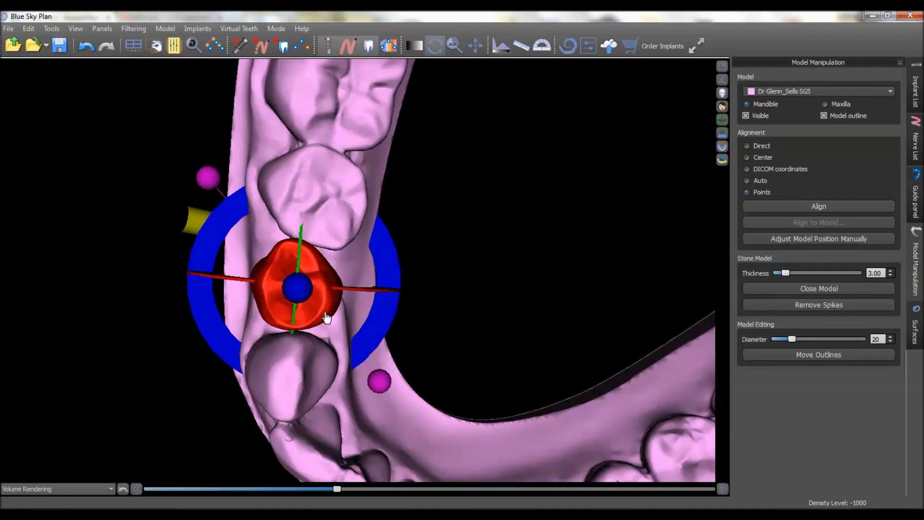
{"action": "left_click_drag", "start_coordinate": [340, 431], "coordinate": [373, 209]}
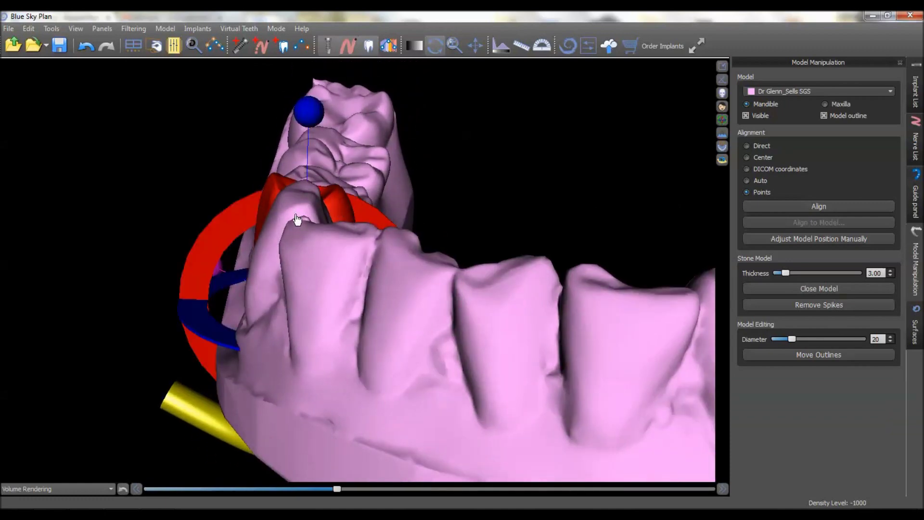
{"action": "left_click_drag", "start_coordinate": [202, 284], "coordinate": [213, 242]}
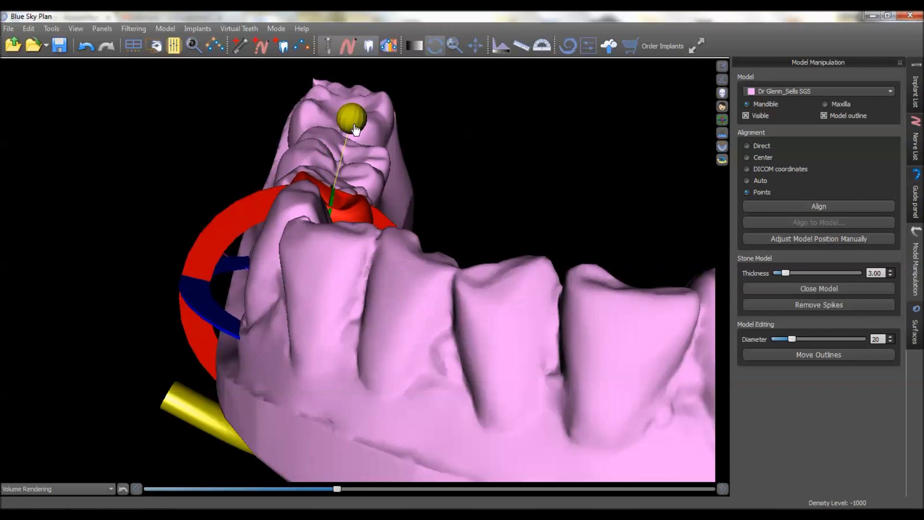
{"action": "left_click_drag", "start_coordinate": [161, 409], "coordinate": [510, 313]}
{"action": "left_click_drag", "start_coordinate": [298, 125], "coordinate": [549, 291]}
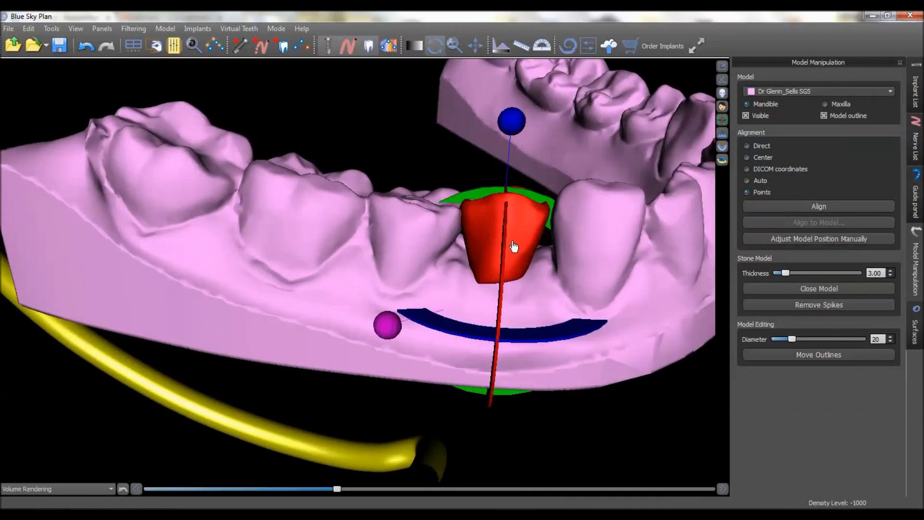
- Slide the red tooth sideways in its gap, rotate it about its long axis, and tilt it
{"action": "right_click", "coordinate": [527, 246]}
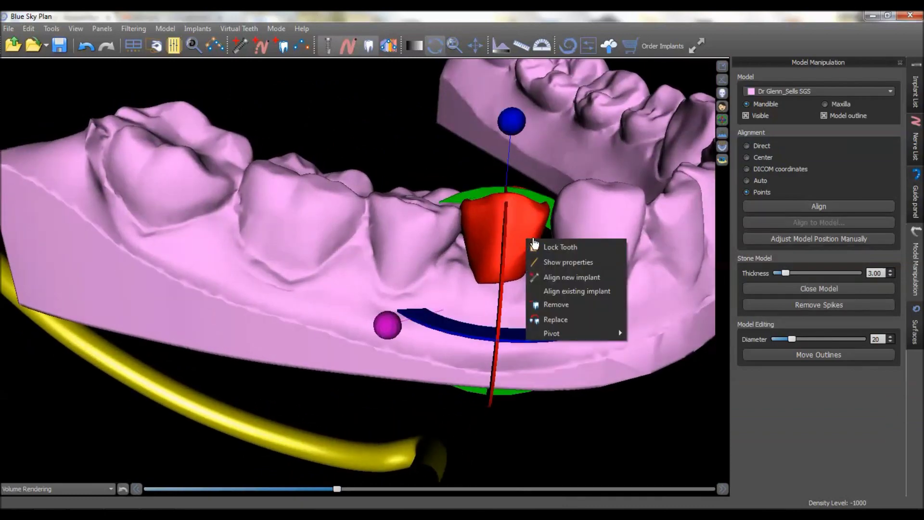
{"action": "left_click", "coordinate": [527, 224]}
{"action": "mouse_move", "coordinate": [513, 248]}
{"action": "left_mouse_down"}
{"action": "mouse_move", "coordinate": [525, 248]}
{"action": "mouse_move", "coordinate": [510, 262]}
{"action": "left_mouse_up"}
{"action": "left_click_drag", "start_coordinate": [390, 332], "coordinate": [380, 338]}
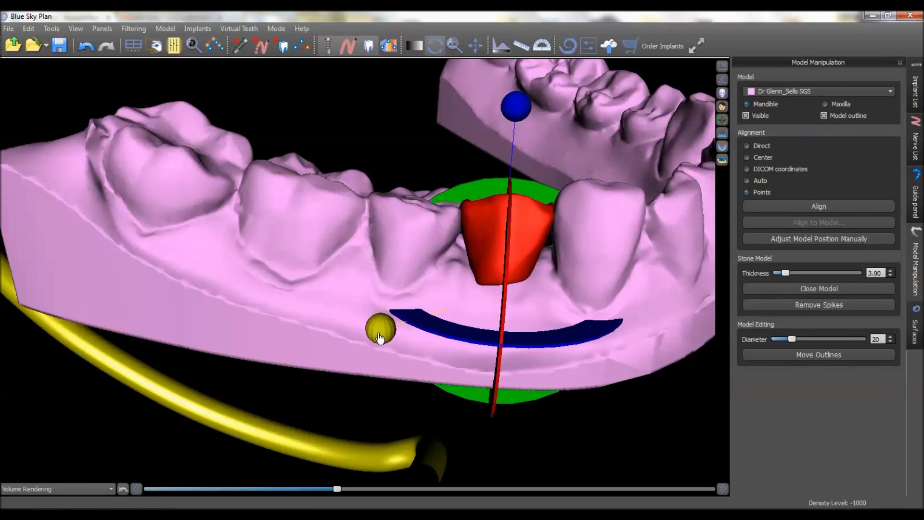
{"action": "left_click_drag", "start_coordinate": [523, 116], "coordinate": [522, 128]}
- Refine the red tooth's rotation from a top-down view, then show the Nerve List
{"action": "left_click_drag", "start_coordinate": [433, 289], "coordinate": [371, 387]}
{"action": "left_click", "coordinate": [503, 387]}
{"action": "left_click_drag", "start_coordinate": [546, 301], "coordinate": [548, 308]}
{"action": "left_click_drag", "start_coordinate": [629, 480], "coordinate": [558, 423]}
{"action": "left_click_drag", "start_coordinate": [481, 163], "coordinate": [631, 31]}
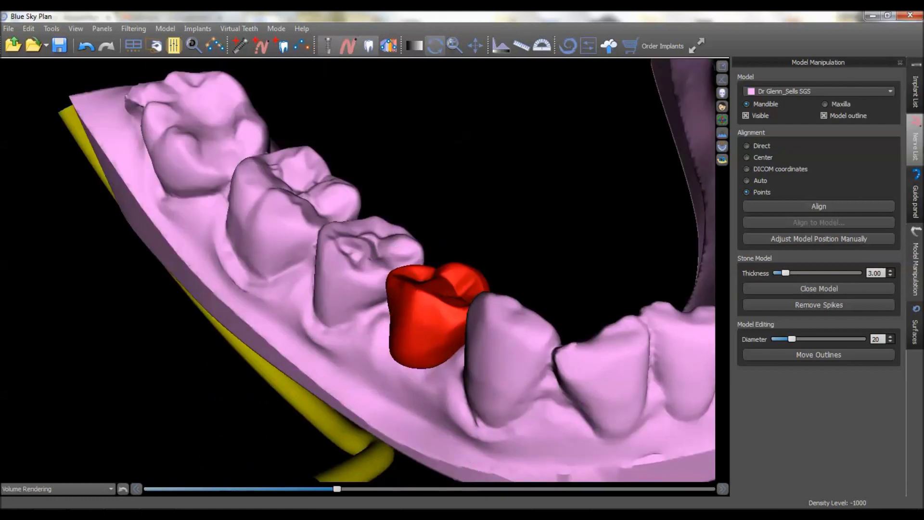
{"action": "left_click", "coordinate": [919, 150]}
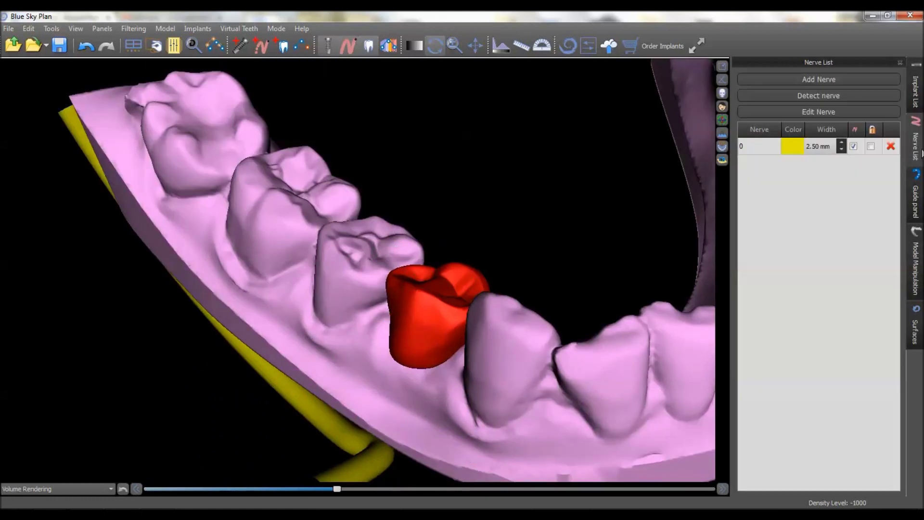
- Lock nerve 0 in the Nerve List and the red premolar in the Tooth List
{"action": "left_click", "coordinate": [871, 147]}
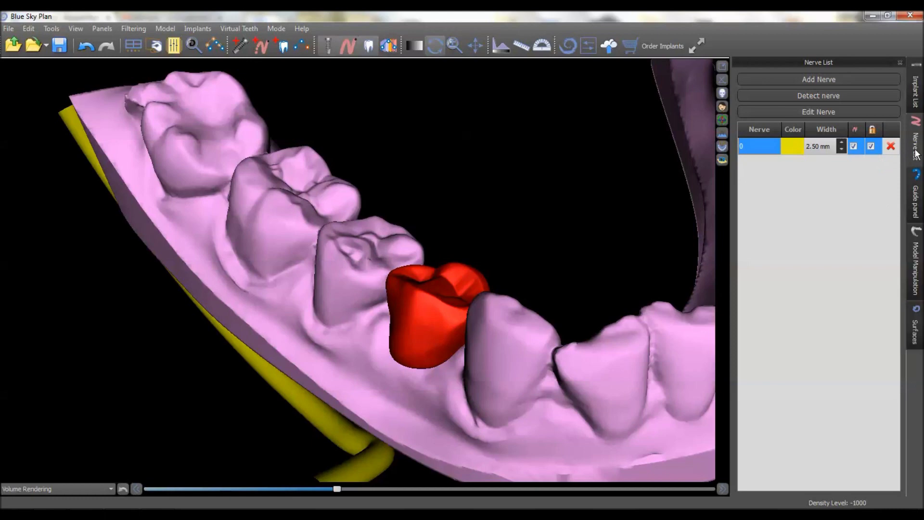
{"action": "left_click", "coordinate": [103, 30]}
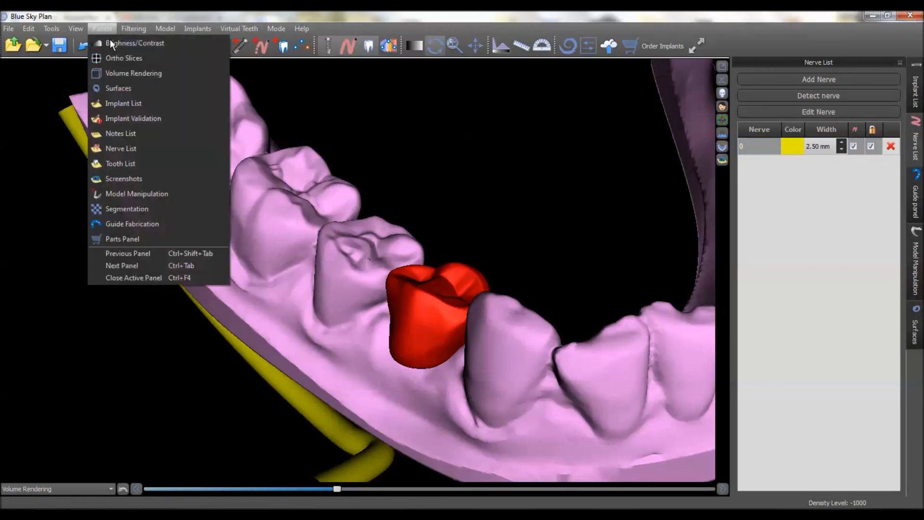
{"action": "left_click", "coordinate": [123, 164]}
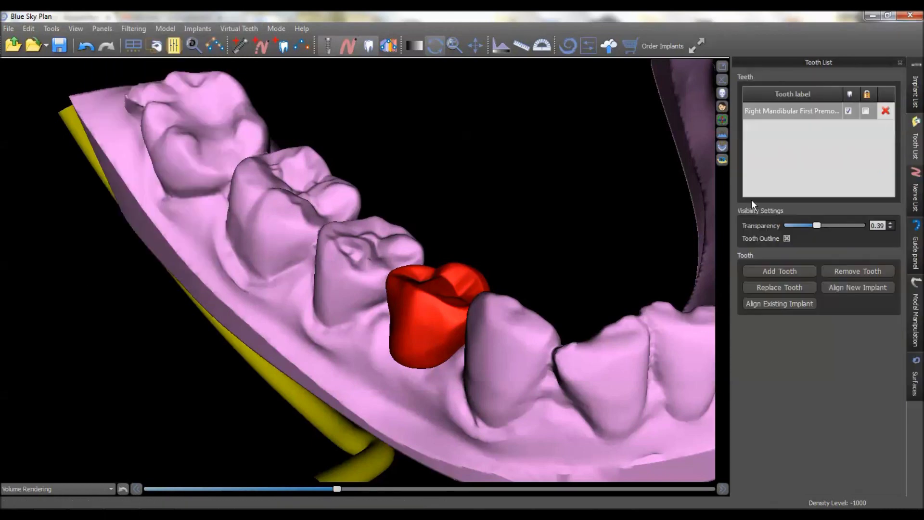
{"action": "left_click", "coordinate": [865, 111]}
{"action": "left_click_drag", "start_coordinate": [556, 362], "coordinate": [478, 306]}
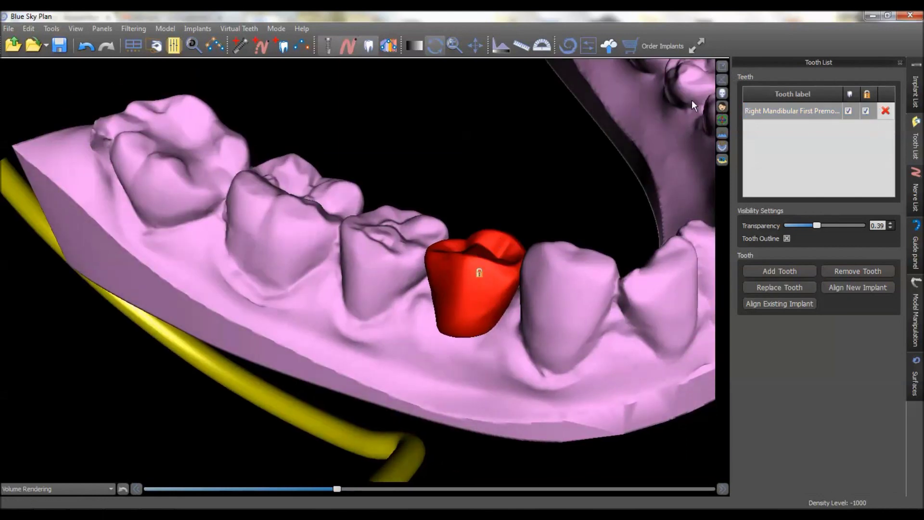
- Centre four-view CT slices on the red tooth and select a Max 4.3 x 10mm implant, IJH4310
{"action": "left_click", "coordinate": [722, 66]}
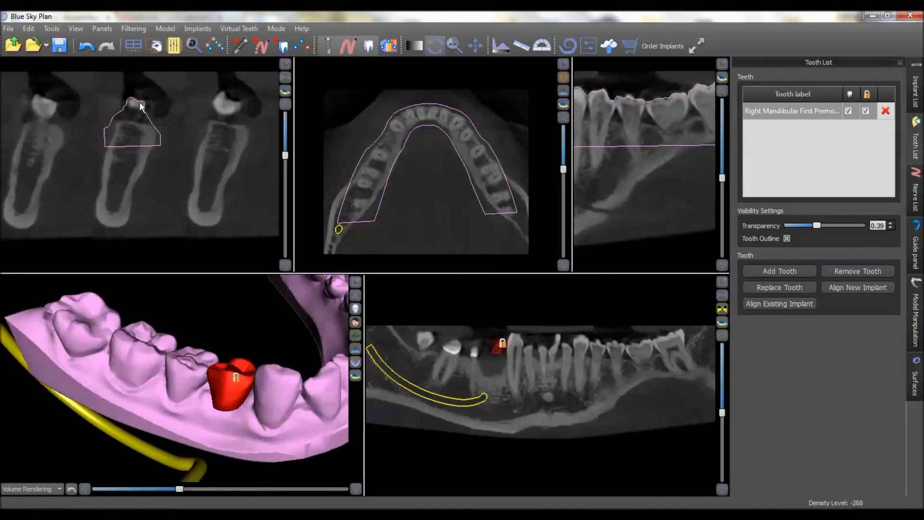
{"action": "left_click", "coordinate": [492, 366]}
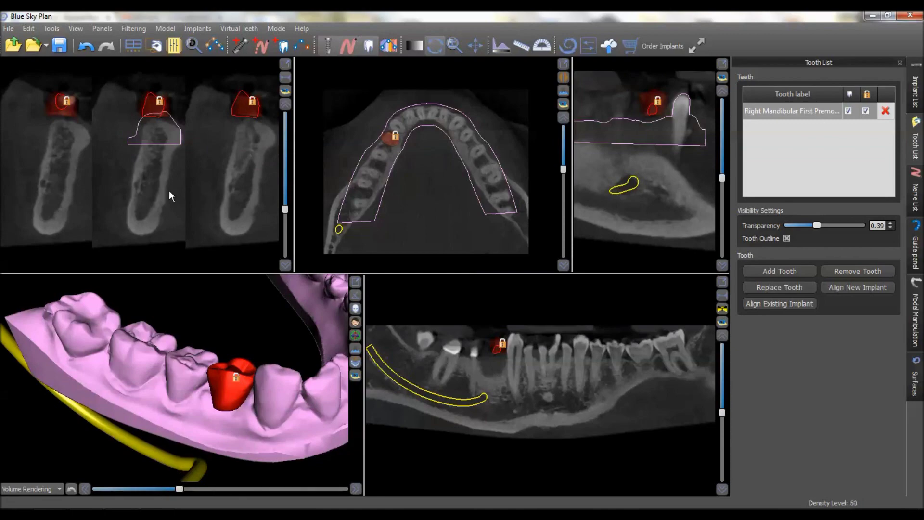
{"action": "left_click", "coordinate": [242, 47]}
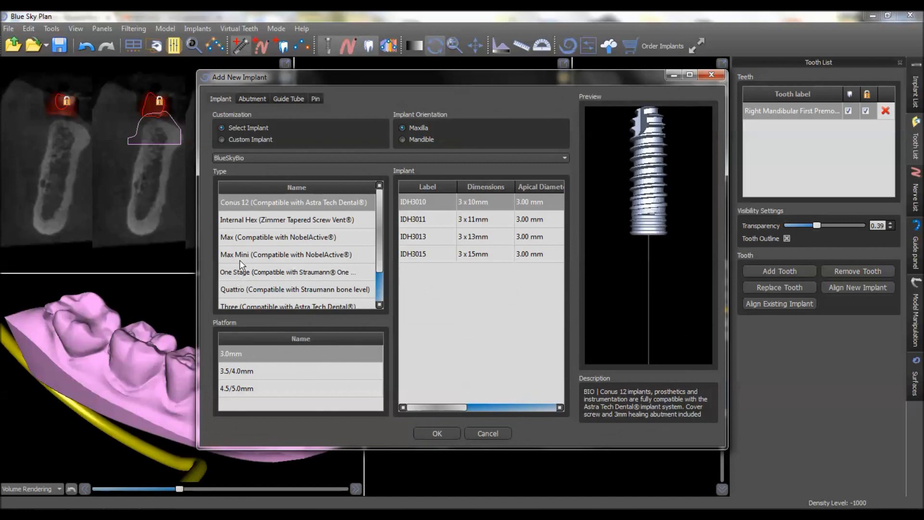
{"action": "left_click", "coordinate": [248, 235]}
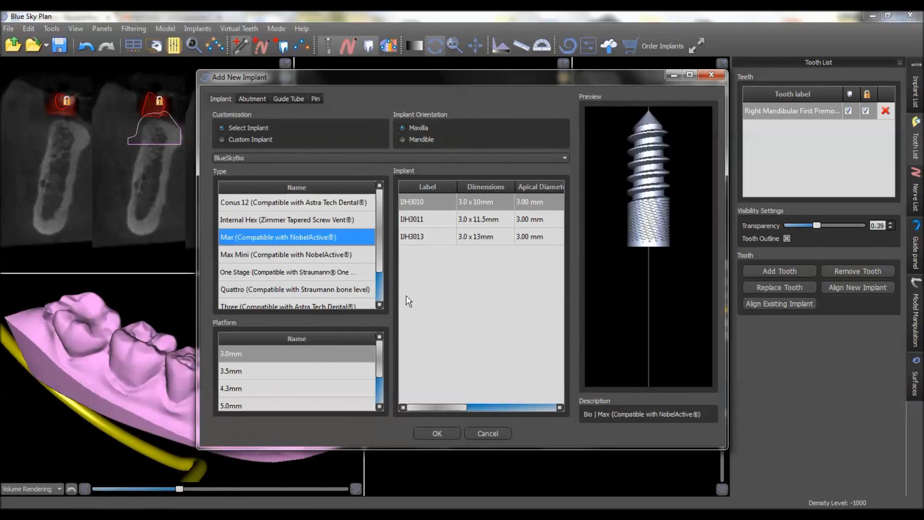
{"action": "left_click", "coordinate": [255, 389]}
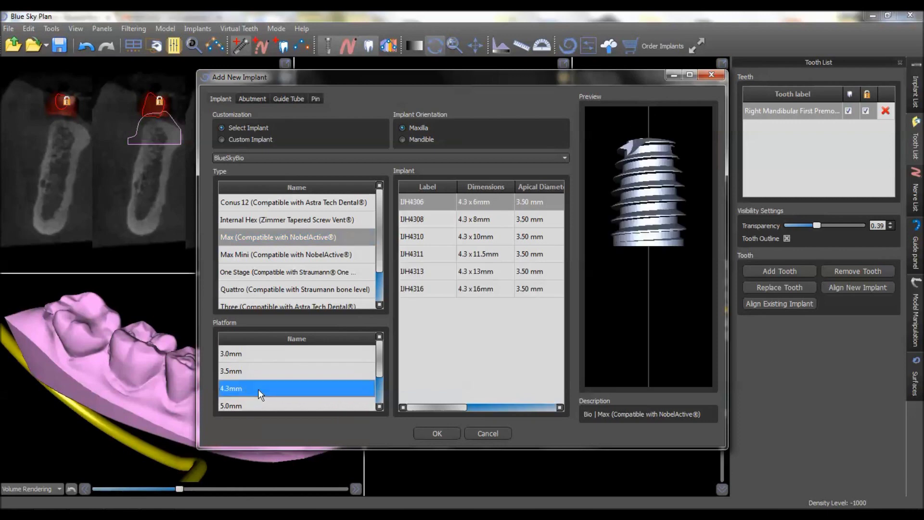
{"action": "left_click", "coordinate": [476, 237]}
{"action": "left_click", "coordinate": [437, 433]}
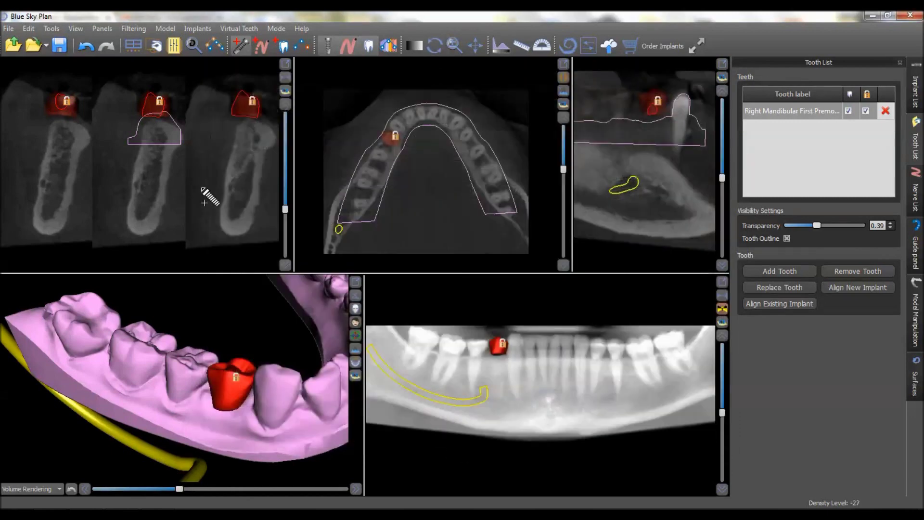
- Place the implant under the red tooth in the cross-section, tilting and raising it
{"action": "left_click", "coordinate": [156, 152]}
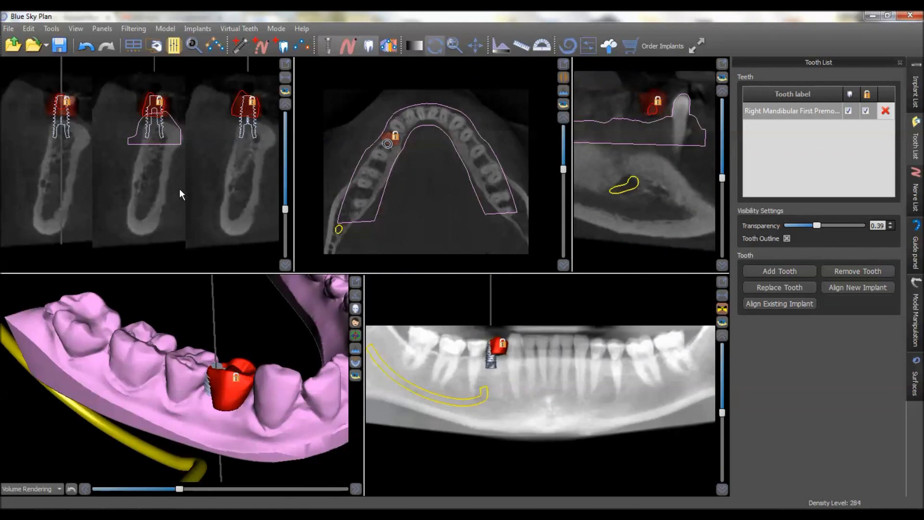
{"action": "left_click", "coordinate": [161, 115]}
{"action": "mouse_move", "coordinate": [181, 133]}
{"action": "left_mouse_down"}
{"action": "mouse_move", "coordinate": [180, 186]}
{"action": "mouse_move", "coordinate": [166, 190]}
{"action": "mouse_move", "coordinate": [142, 172]}
{"action": "mouse_move", "coordinate": [168, 141]}
{"action": "left_mouse_up"}
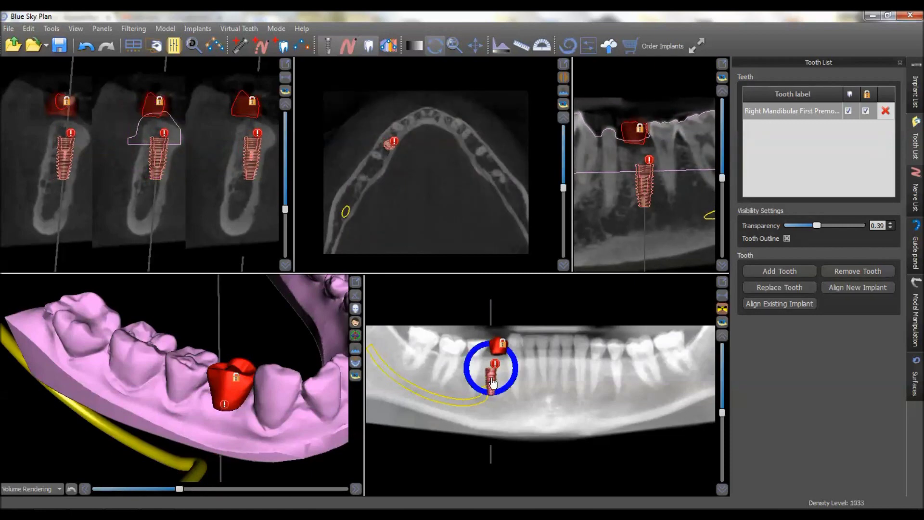
{"action": "left_click_drag", "start_coordinate": [254, 176], "coordinate": [254, 154]}
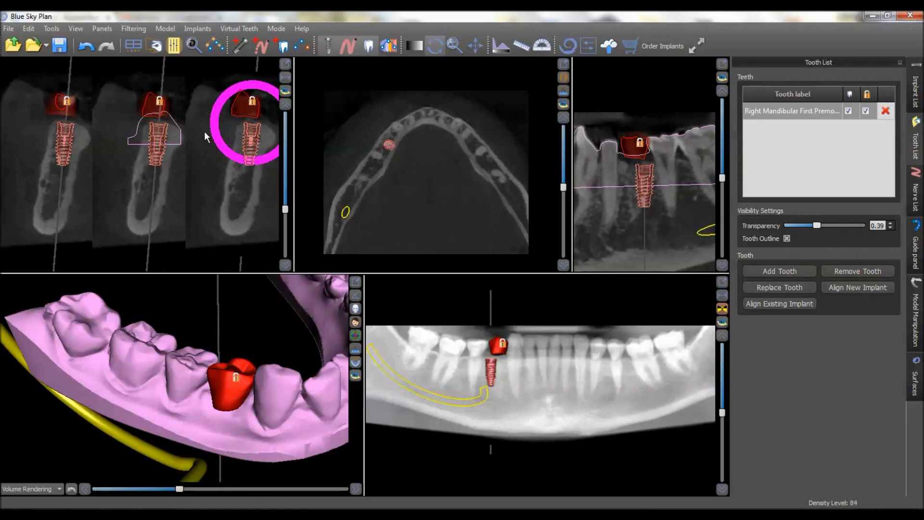
- Tilt the implant's axis in the side slice view and maximize that view
{"action": "left_click", "coordinate": [652, 189]}
{"action": "scroll", "coordinate": [646, 223], "scroll_direction": "up", "scroll_amount": 5}
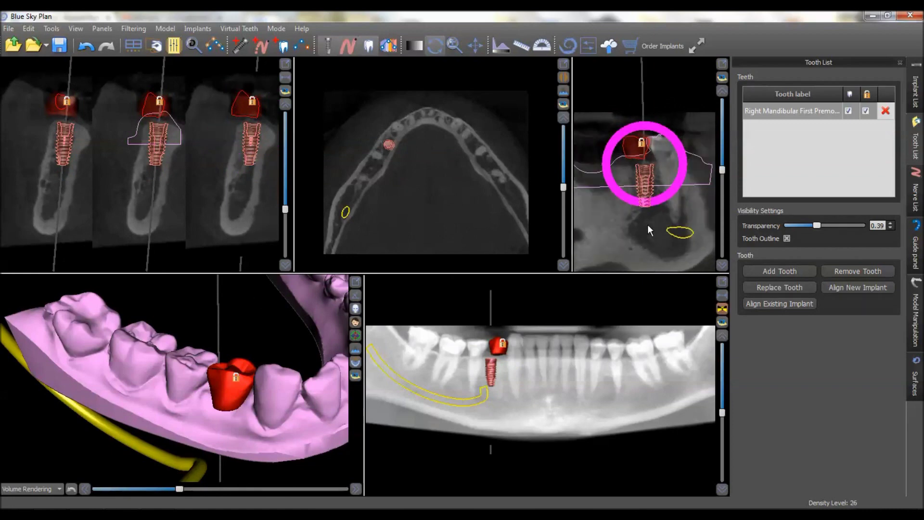
{"action": "scroll", "coordinate": [649, 234], "scroll_direction": "up", "scroll_amount": 2}
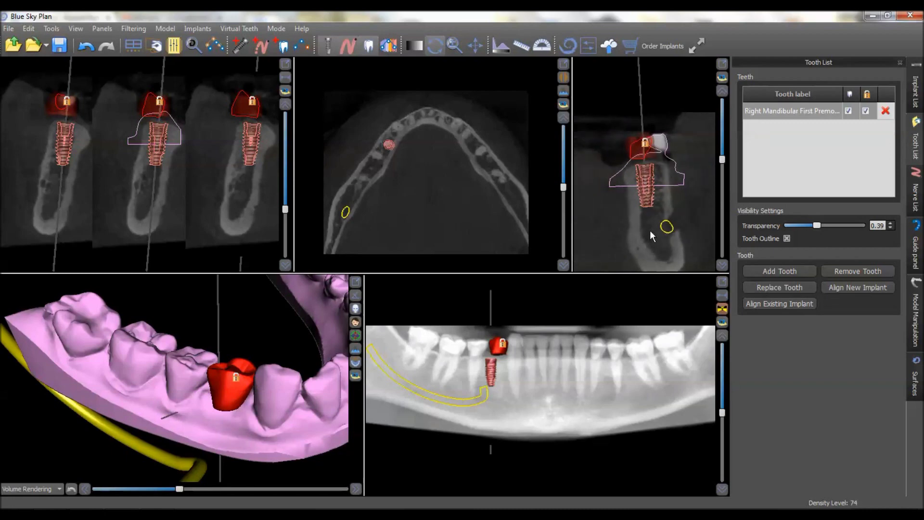
{"action": "scroll", "coordinate": [649, 232], "scroll_direction": "down", "scroll_amount": 6}
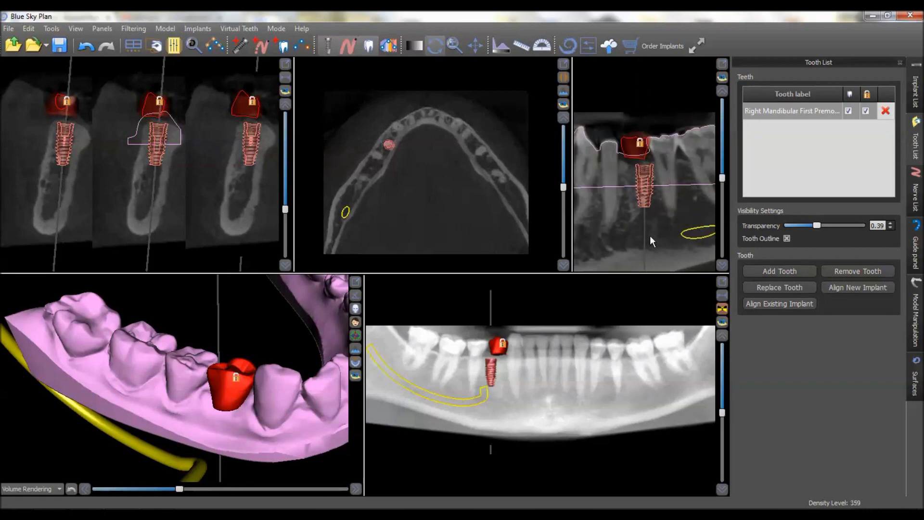
{"action": "left_click", "coordinate": [646, 189]}
{"action": "left_click_drag", "start_coordinate": [621, 198], "coordinate": [639, 196]}
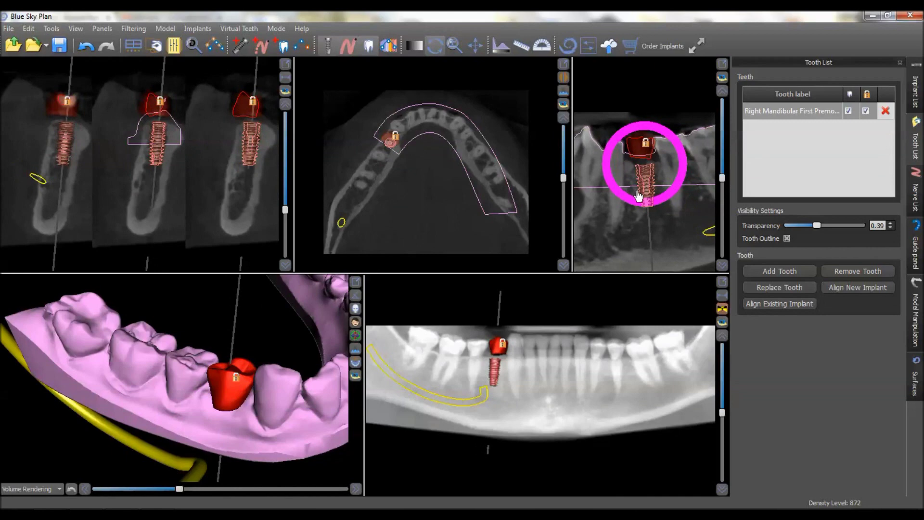
{"action": "double_click", "coordinate": [620, 210]}
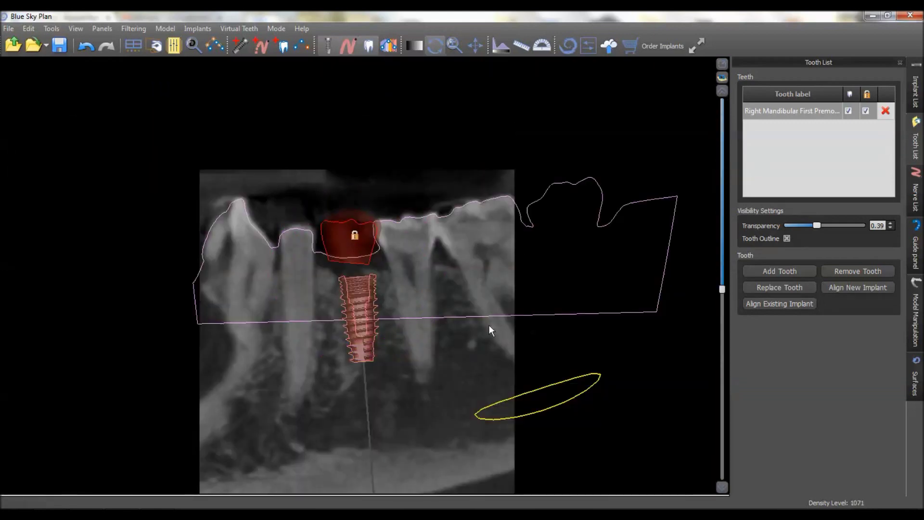
- Scroll through slices and rotate the cross-section around the implant
{"action": "scroll", "coordinate": [460, 319], "scroll_direction": "up", "scroll_amount": 10}
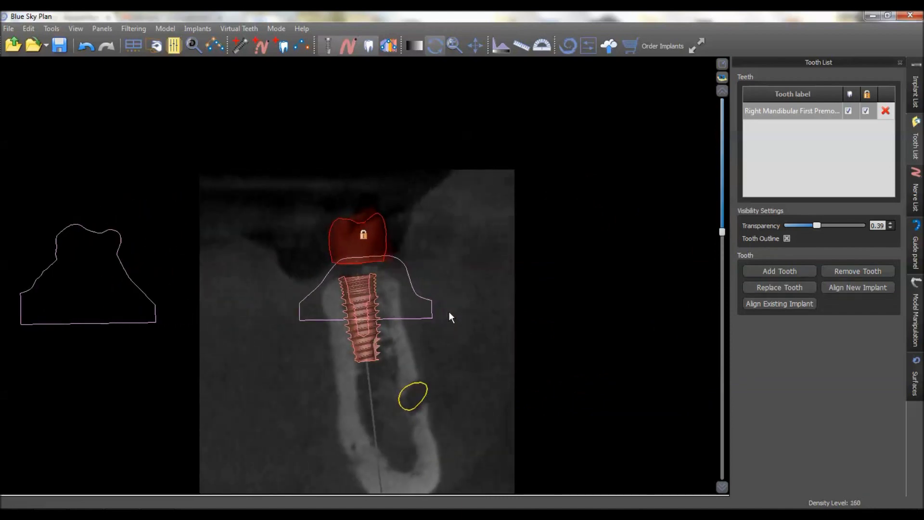
{"action": "scroll", "coordinate": [449, 313], "scroll_direction": "up", "scroll_amount": 10}
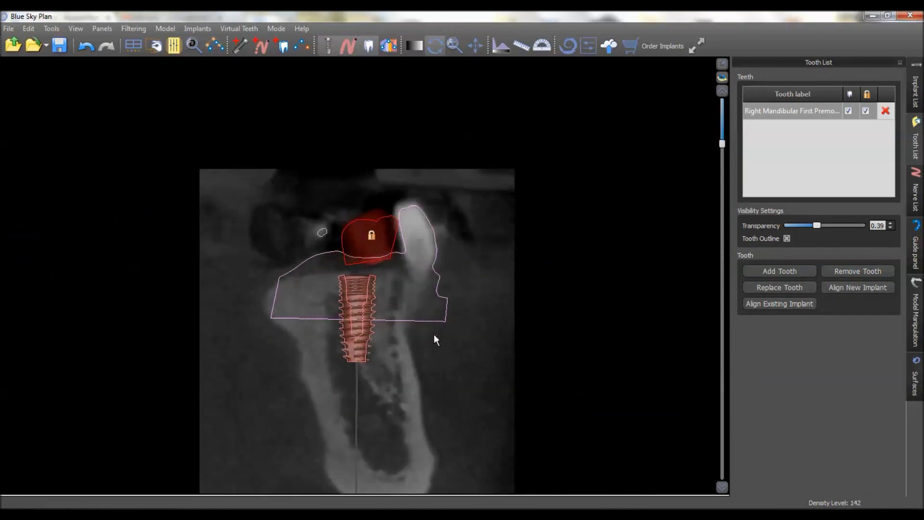
{"action": "scroll", "coordinate": [434, 335], "scroll_direction": "up", "scroll_amount": 10}
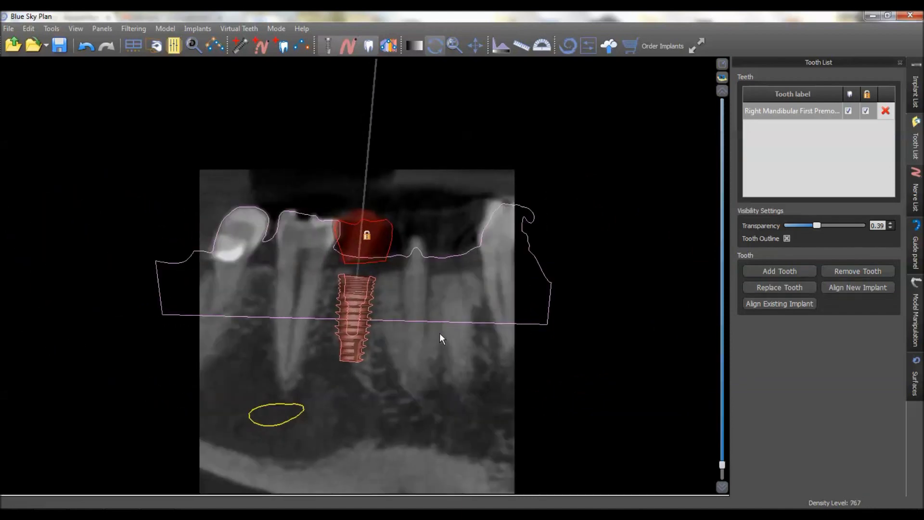
{"action": "scroll", "coordinate": [440, 337], "scroll_direction": "up", "scroll_amount": 8}
{"action": "left_click_drag", "start_coordinate": [371, 347], "coordinate": [384, 363]}
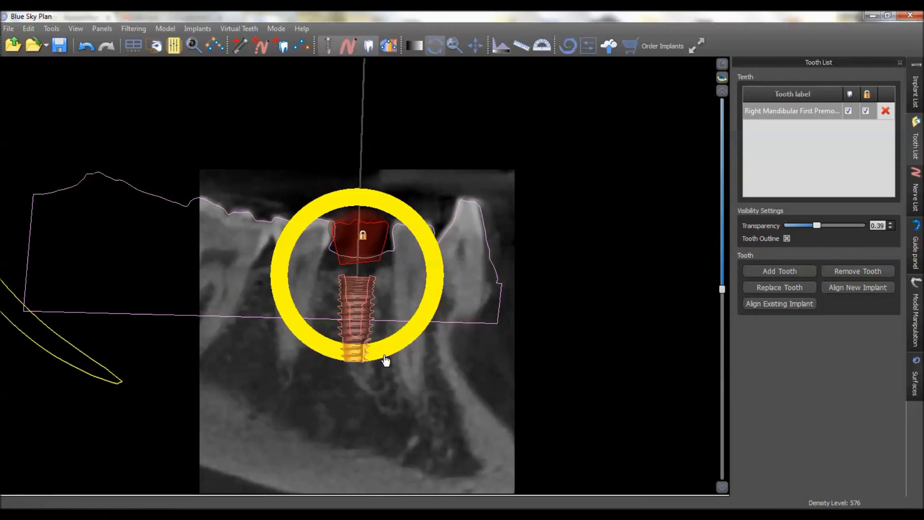
{"action": "left_click_drag", "start_coordinate": [356, 336], "coordinate": [366, 339]}
{"action": "left_click_drag", "start_coordinate": [572, 326], "coordinate": [414, 306]}
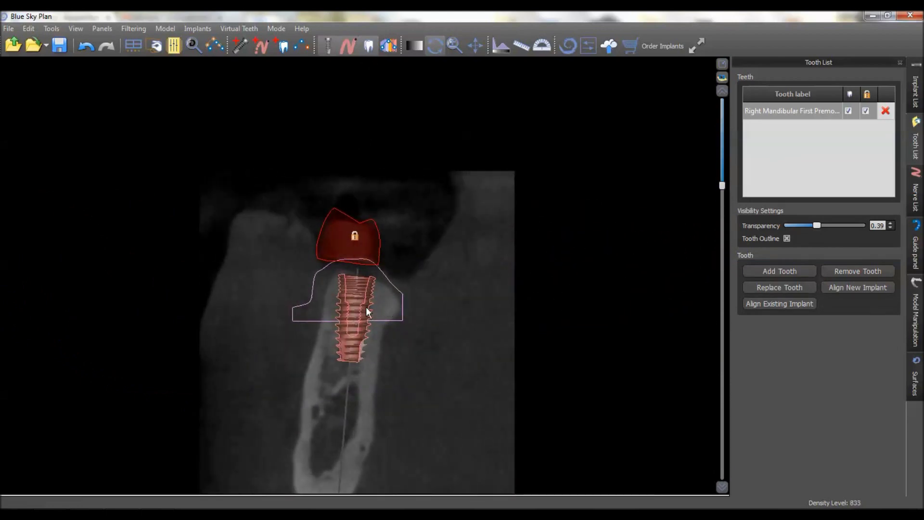
- Nudge the implant's apex slightly in the rotated cross-section
{"action": "mouse_move", "coordinate": [352, 335]}
{"action": "left_click", "coordinate": [322, 350]}
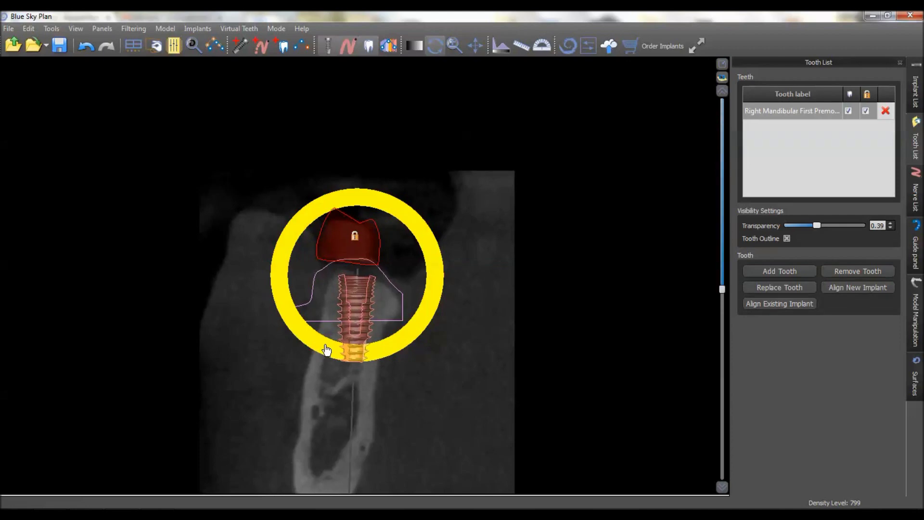
{"action": "left_click_drag", "start_coordinate": [354, 342], "coordinate": [350, 343]}
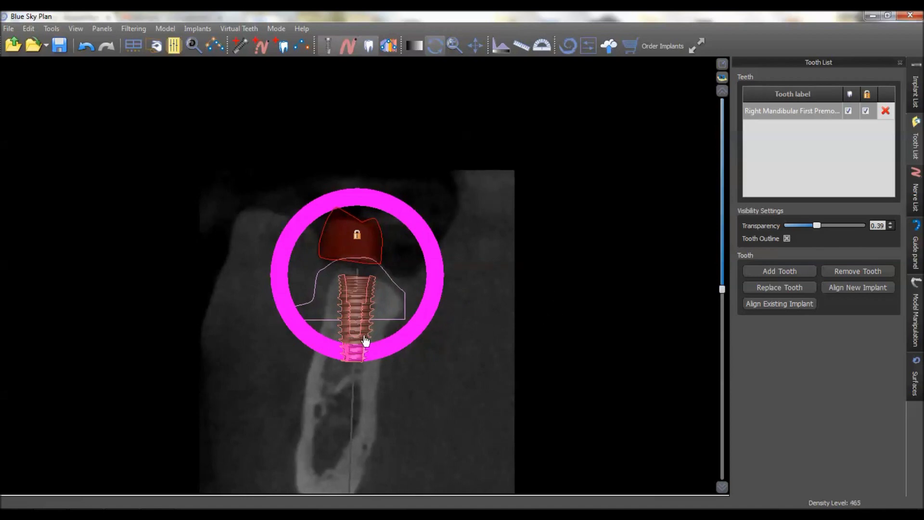
{"action": "left_click_drag", "start_coordinate": [363, 341], "coordinate": [363, 342]}
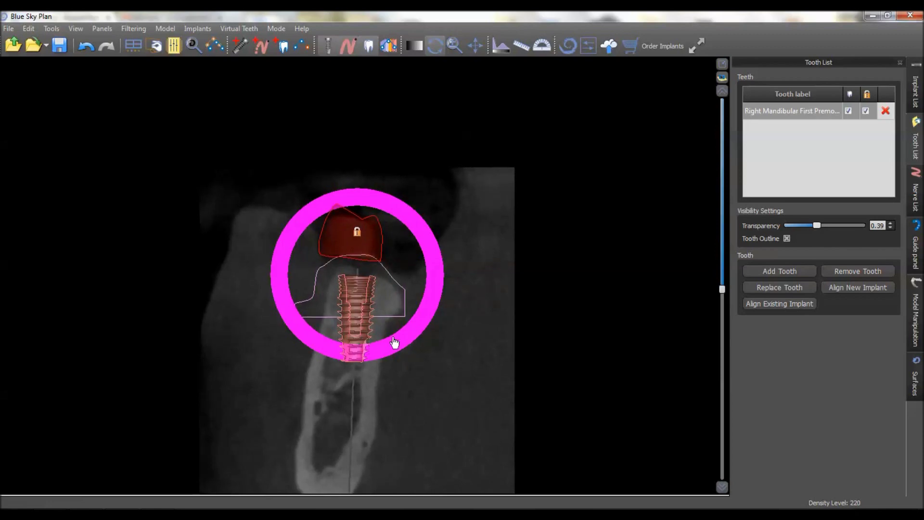
- Scroll further through slices, restore the four-pane layout, and orbit to an occlusal view
{"action": "scroll", "coordinate": [518, 331], "scroll_direction": "up", "scroll_amount": 5}
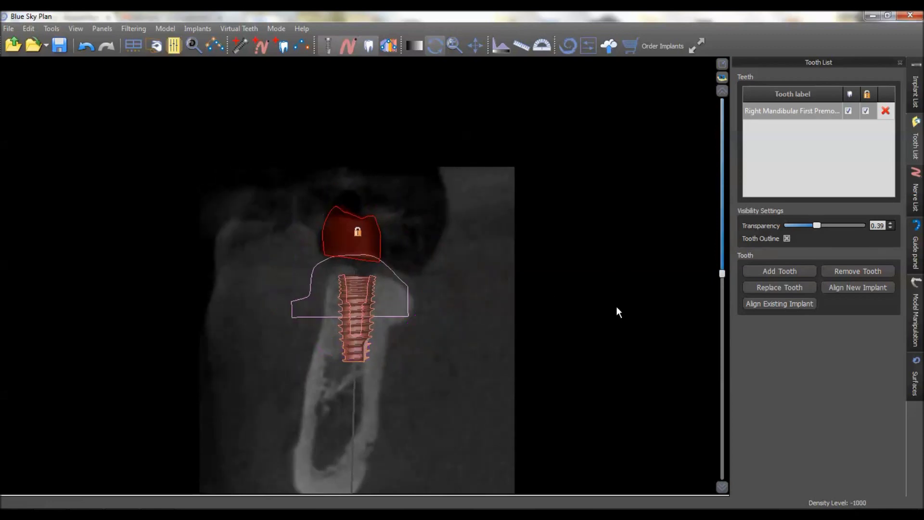
{"action": "scroll", "coordinate": [596, 334], "scroll_direction": "up", "scroll_amount": 12}
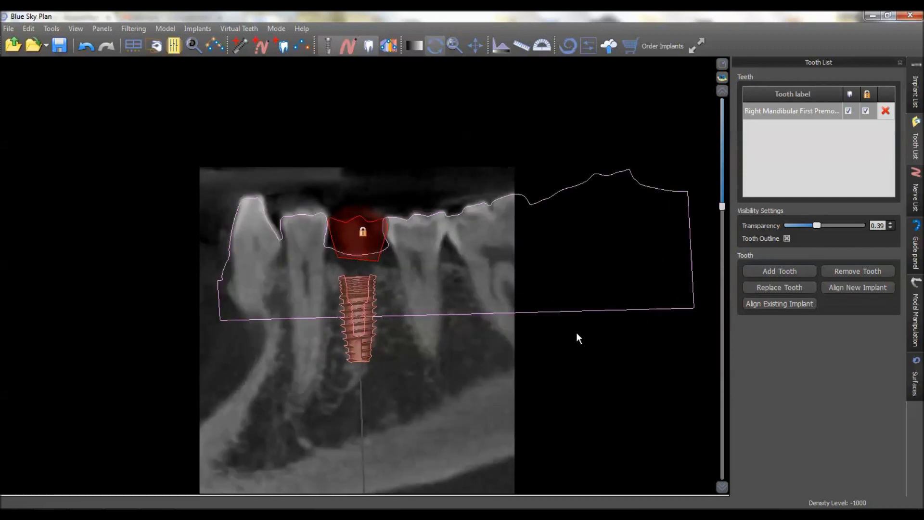
{"action": "scroll", "coordinate": [578, 333], "scroll_direction": "up", "scroll_amount": 13}
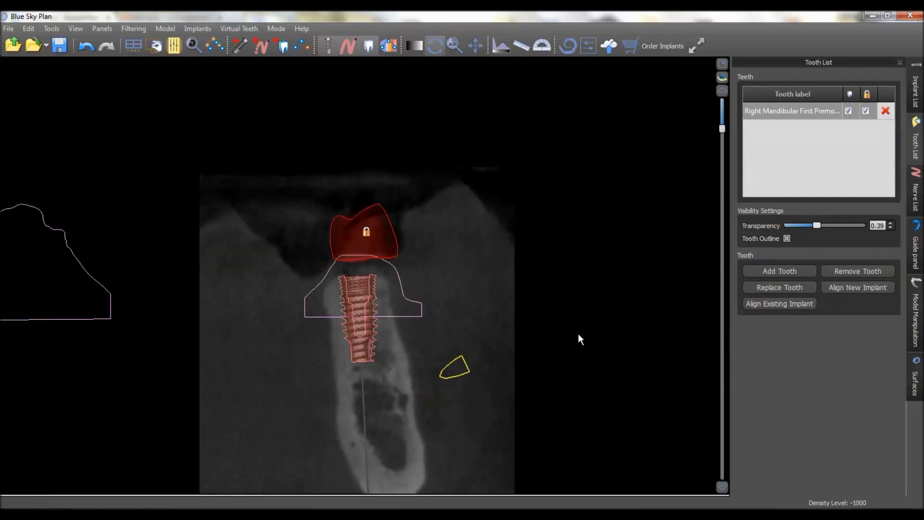
{"action": "scroll", "coordinate": [580, 333], "scroll_direction": "up", "scroll_amount": 15}
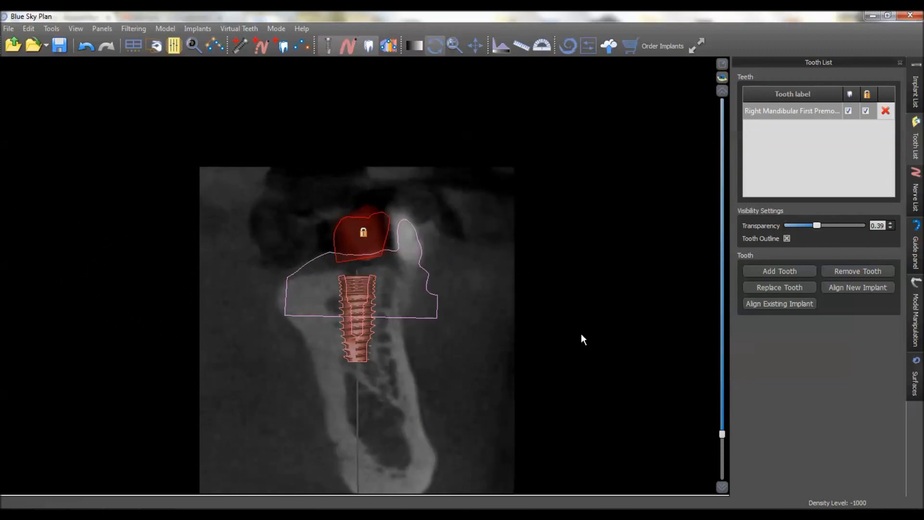
{"action": "scroll", "coordinate": [582, 333], "scroll_direction": "up", "scroll_amount": 4}
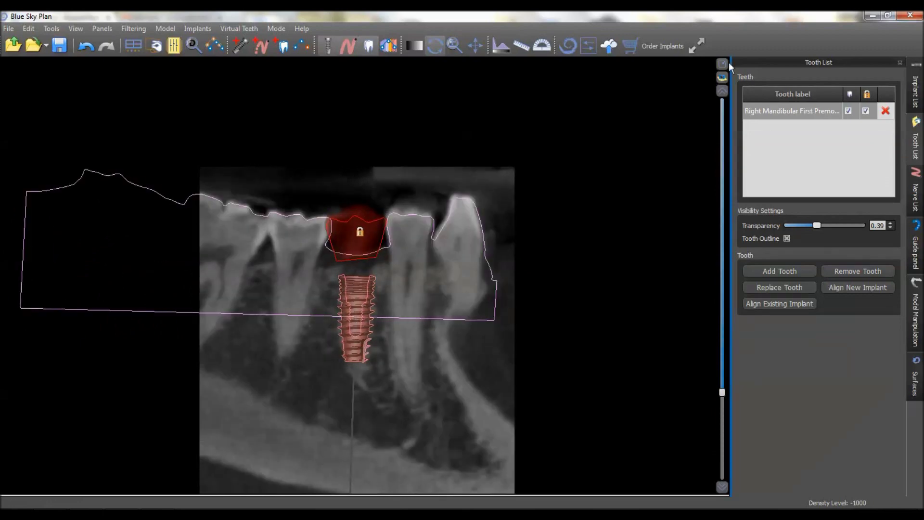
{"action": "left_click", "coordinate": [724, 67]}
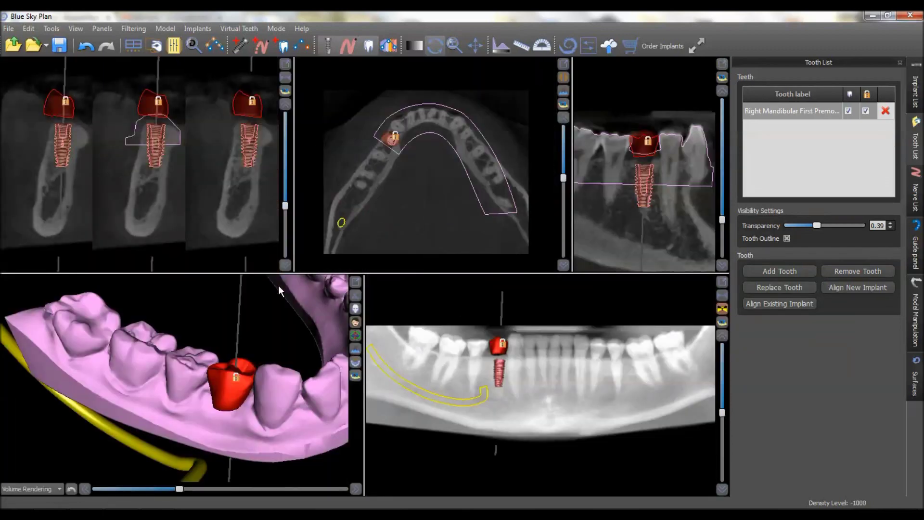
{"action": "left_click_drag", "start_coordinate": [278, 285], "coordinate": [290, 373]}
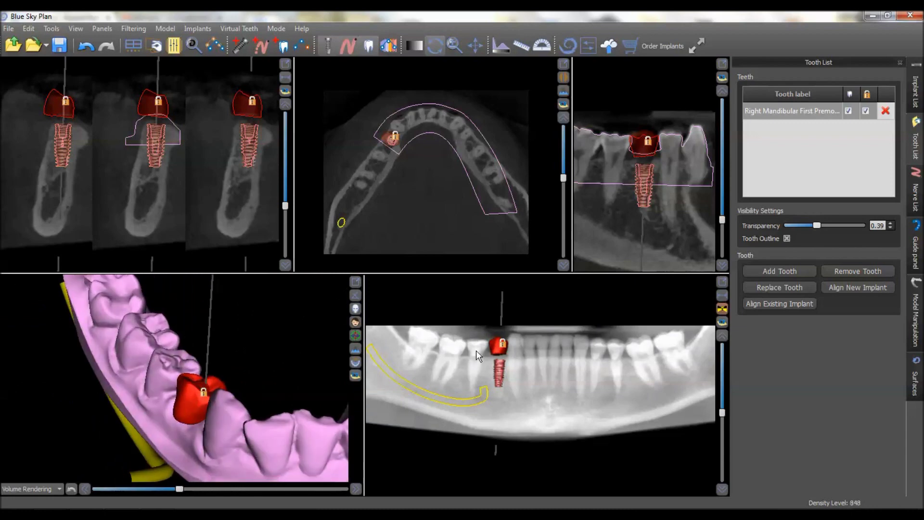
- Add a custom abutment to the implant with its length set to 20 mm
{"action": "right_click", "coordinate": [246, 126]}
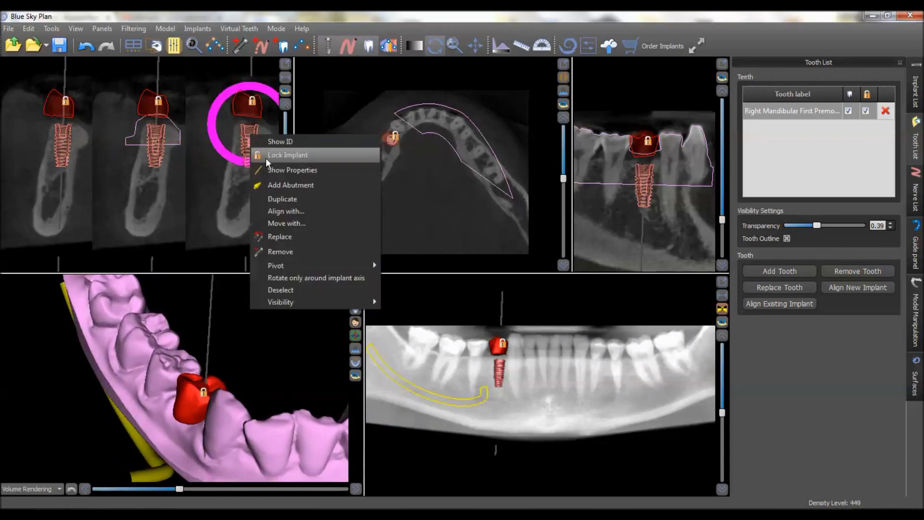
{"action": "left_click", "coordinate": [279, 184]}
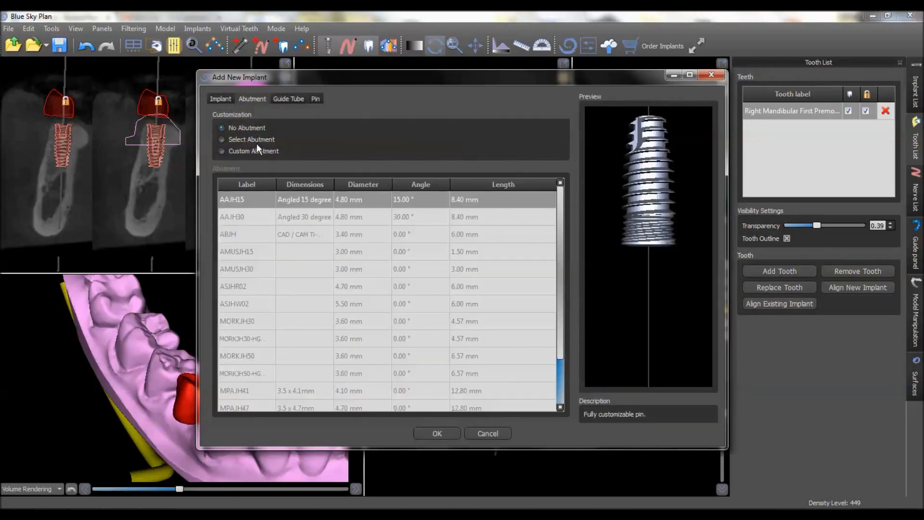
{"action": "left_click", "coordinate": [222, 152]}
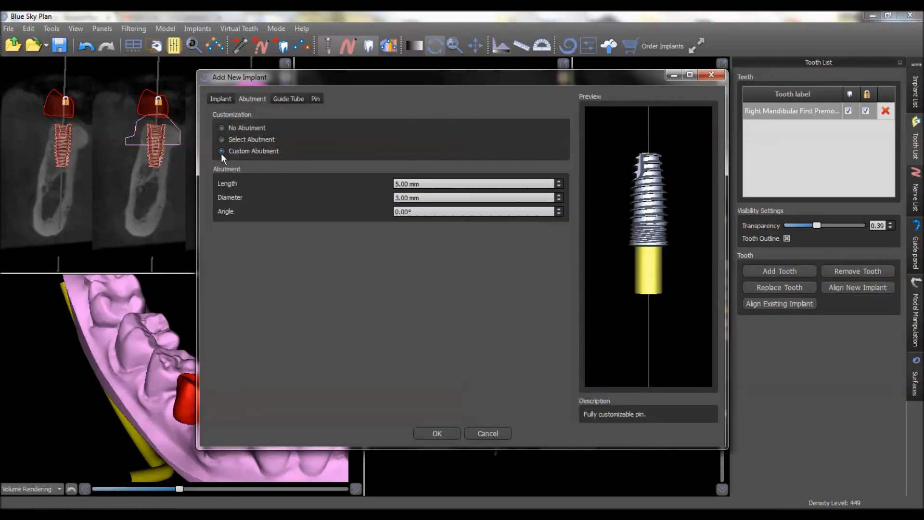
{"action": "left_click", "coordinate": [425, 183]}
{"action": "left_click_drag", "start_coordinate": [440, 186], "coordinate": [361, 188]}
{"action": "type", "text": "20"}
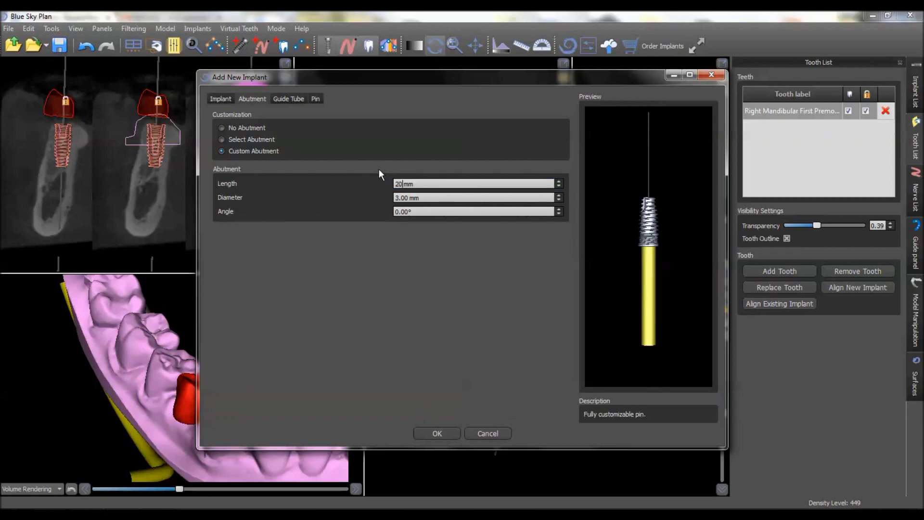
{"action": "left_click", "coordinate": [428, 434]}
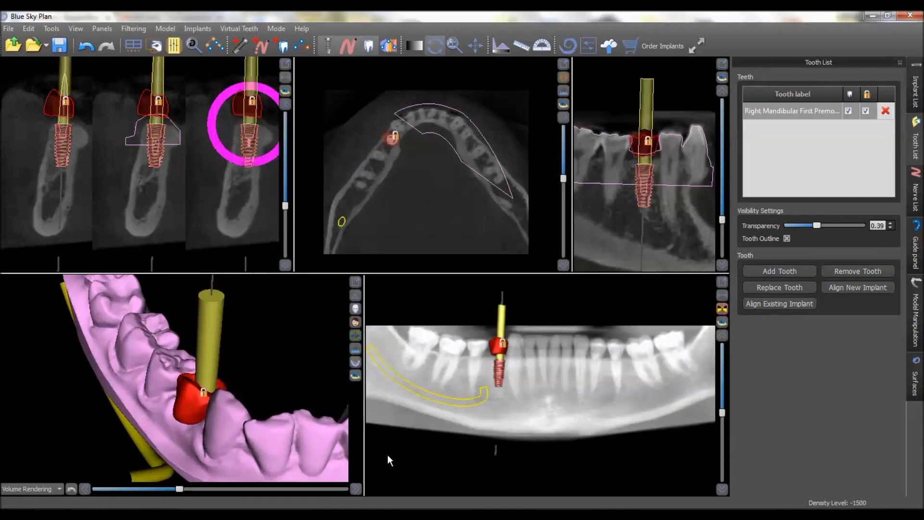
{"action": "left_click", "coordinate": [355, 281]}
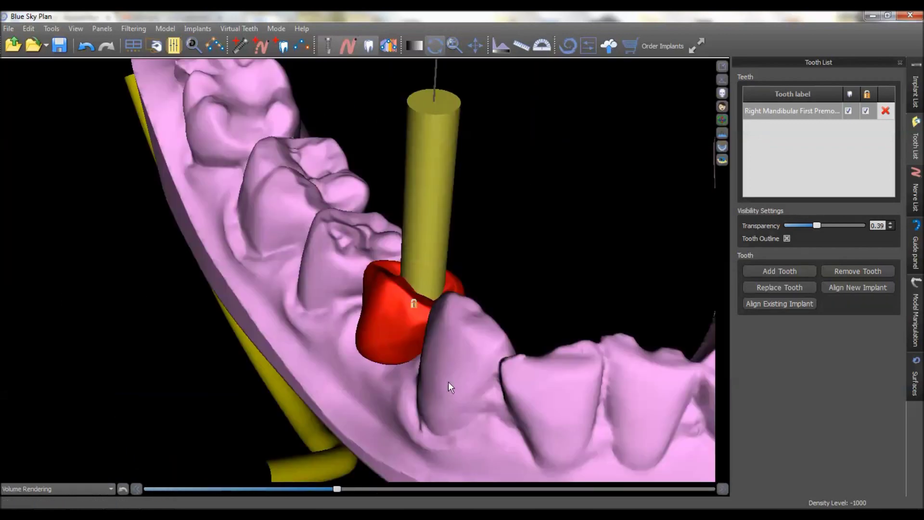
{"action": "scroll", "coordinate": [617, 241], "scroll_direction": "down", "scroll_amount": 5}
{"action": "left_click_drag", "start_coordinate": [617, 240], "coordinate": [371, 208]}
{"action": "scroll", "coordinate": [415, 152], "scroll_direction": "up", "scroll_amount": 5}
{"action": "left_click_drag", "start_coordinate": [415, 152], "coordinate": [549, 193]}
{"action": "left_click", "coordinate": [721, 66]}
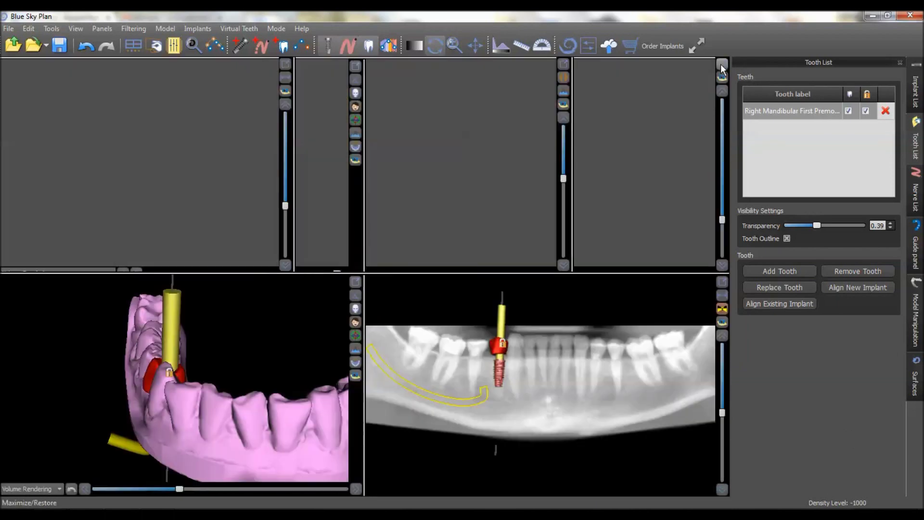
{"action": "mouse_move", "coordinate": [245, 168]}
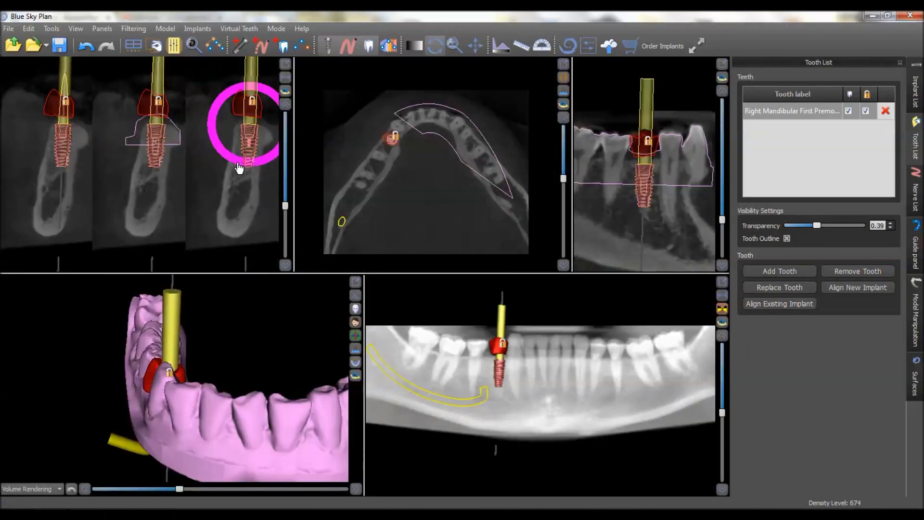
- Tilt the implant twice in the cross-section and check it from occlusal and oblique views
{"action": "left_click", "coordinate": [228, 160]}
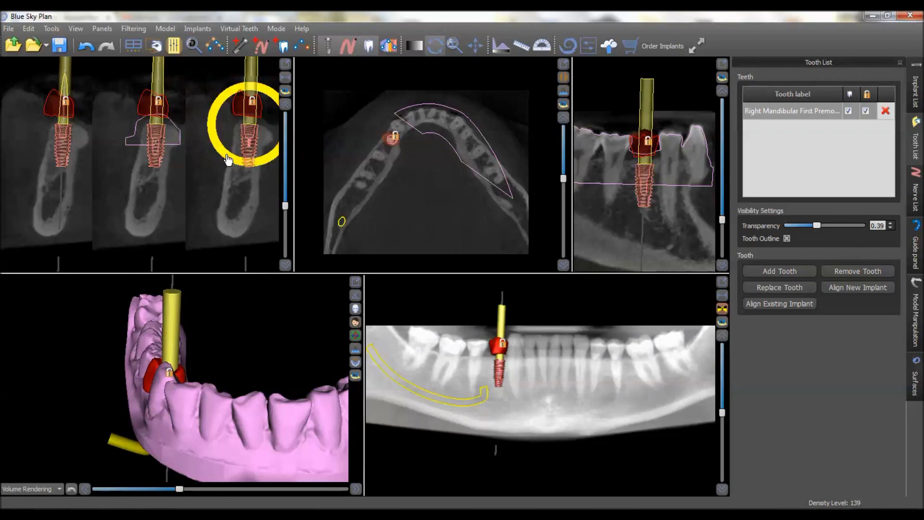
{"action": "left_click_drag", "start_coordinate": [228, 160], "coordinate": [245, 157]}
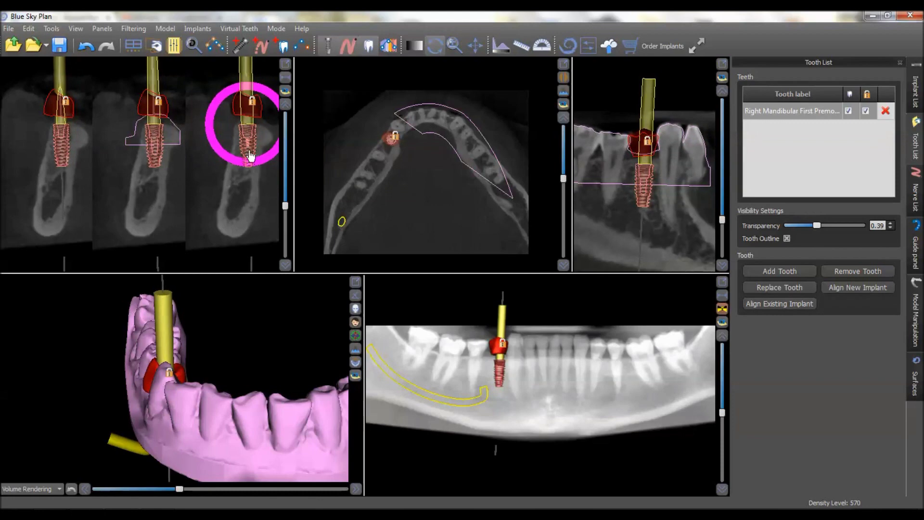
{"action": "left_click_drag", "start_coordinate": [268, 159], "coordinate": [263, 169]}
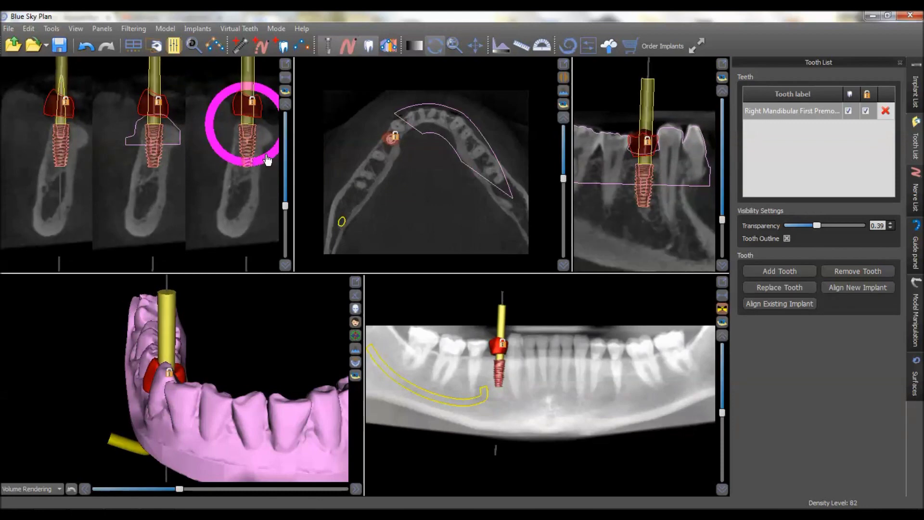
{"action": "left_click_drag", "start_coordinate": [225, 343], "coordinate": [196, 472]}
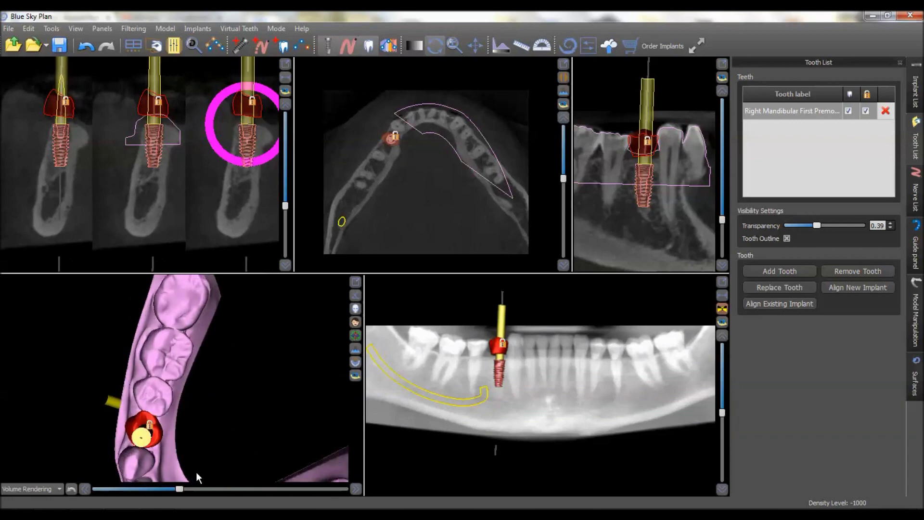
{"action": "left_click_drag", "start_coordinate": [232, 320], "coordinate": [211, 438]}
- Maximize the 3D view and orbit to see the whole arch from above
{"action": "left_click", "coordinate": [355, 282]}
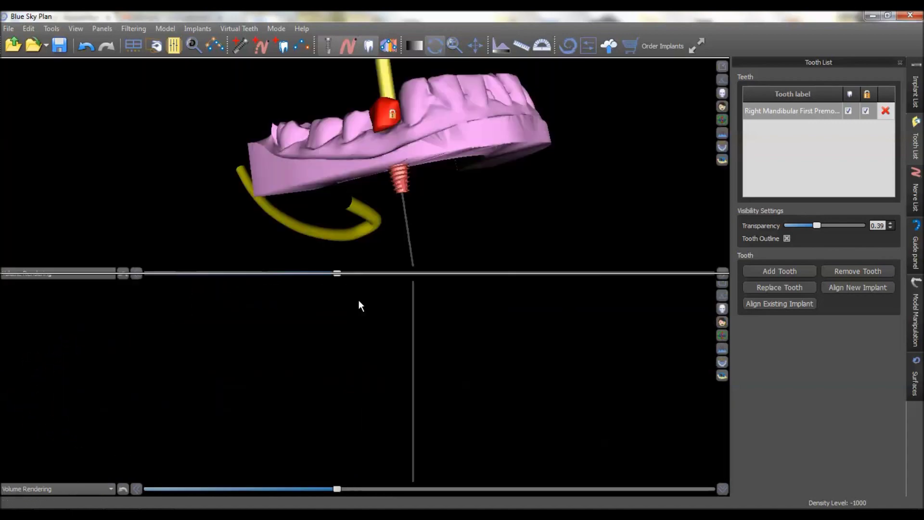
{"action": "left_click_drag", "start_coordinate": [579, 422], "coordinate": [335, 431]}
{"action": "scroll", "coordinate": [590, 193], "scroll_direction": "down", "scroll_amount": 5}
{"action": "left_click_drag", "start_coordinate": [495, 186], "coordinate": [626, 327]}
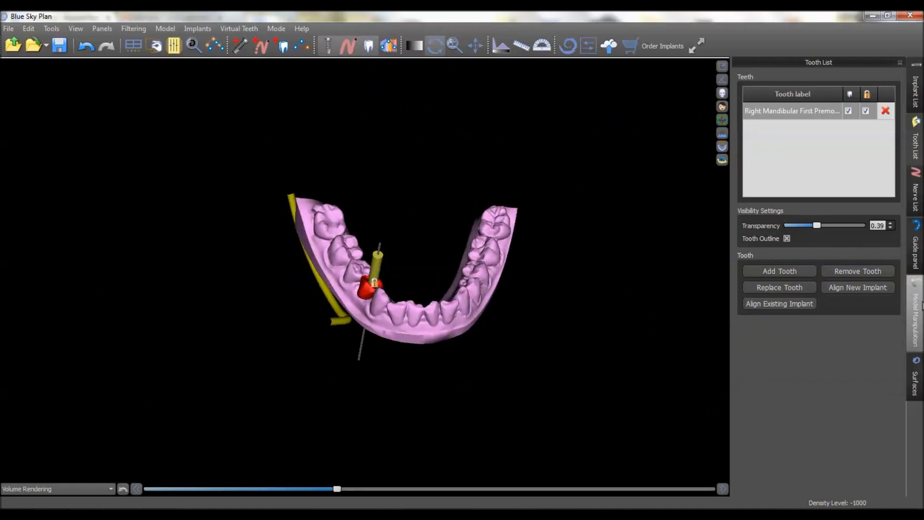
- Lock implant IJH4310, hide its abutment, and hide the virtual tooth
{"action": "left_click", "coordinate": [916, 92]}
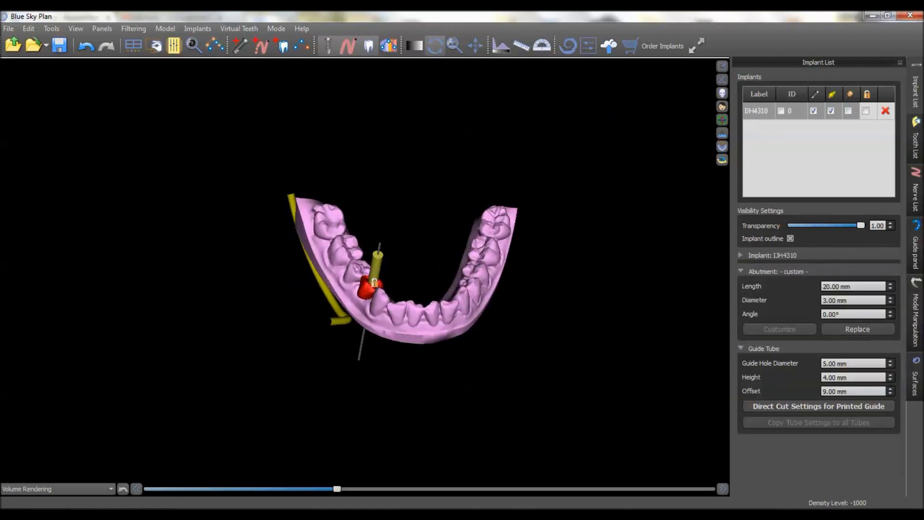
{"action": "left_click", "coordinate": [866, 111]}
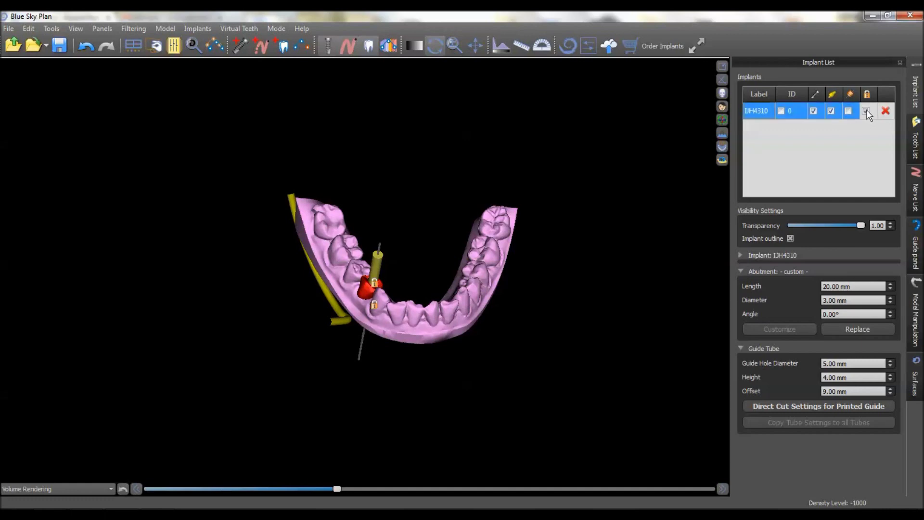
{"action": "left_click", "coordinate": [831, 111]}
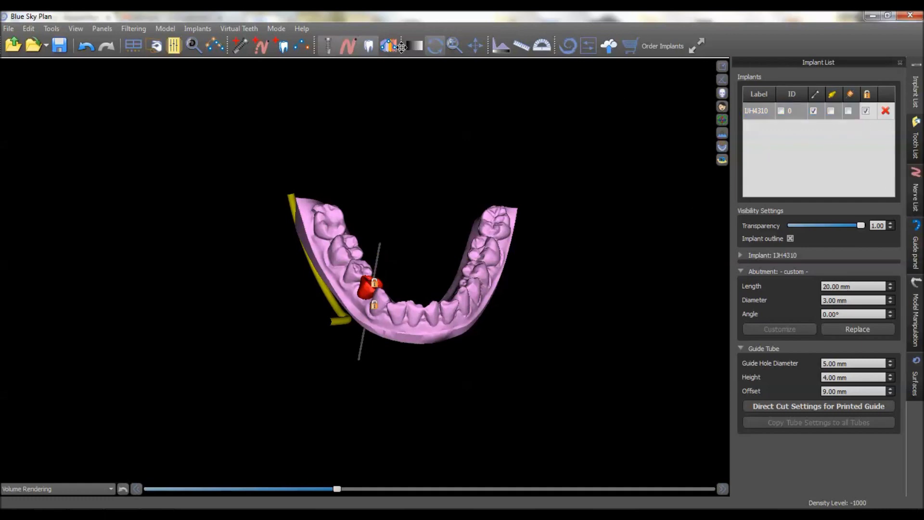
{"action": "left_click", "coordinate": [368, 46]}
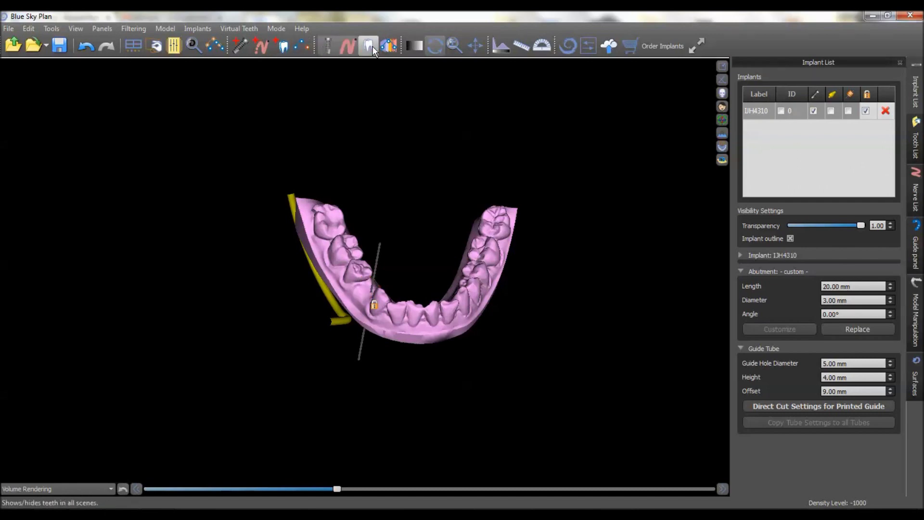
{"action": "left_click_drag", "start_coordinate": [449, 394], "coordinate": [403, 432]}
{"action": "scroll", "coordinate": [491, 278], "scroll_direction": "up", "scroll_amount": 5}
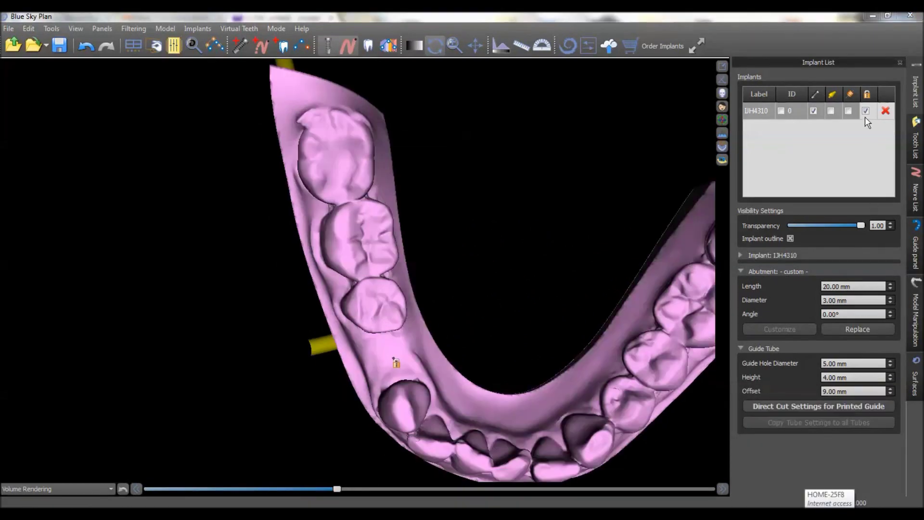
- Show the guide tube on implant IJH4310 and orbit around the sleeve to inspect it
{"action": "left_click", "coordinate": [851, 107]}
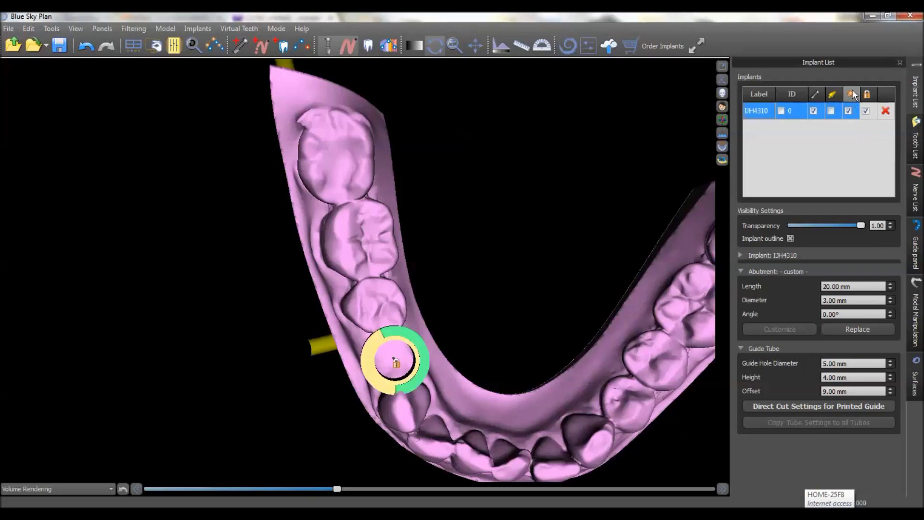
{"action": "left_click_drag", "start_coordinate": [625, 424], "coordinate": [615, 190]}
{"action": "left_click_drag", "start_coordinate": [384, 453], "coordinate": [616, 215]}
{"action": "scroll", "coordinate": [570, 213], "scroll_direction": "up", "scroll_amount": 3}
{"action": "left_click_drag", "start_coordinate": [664, 185], "coordinate": [598, 301]}
{"action": "scroll", "coordinate": [597, 268], "scroll_direction": "up", "scroll_amount": 3}
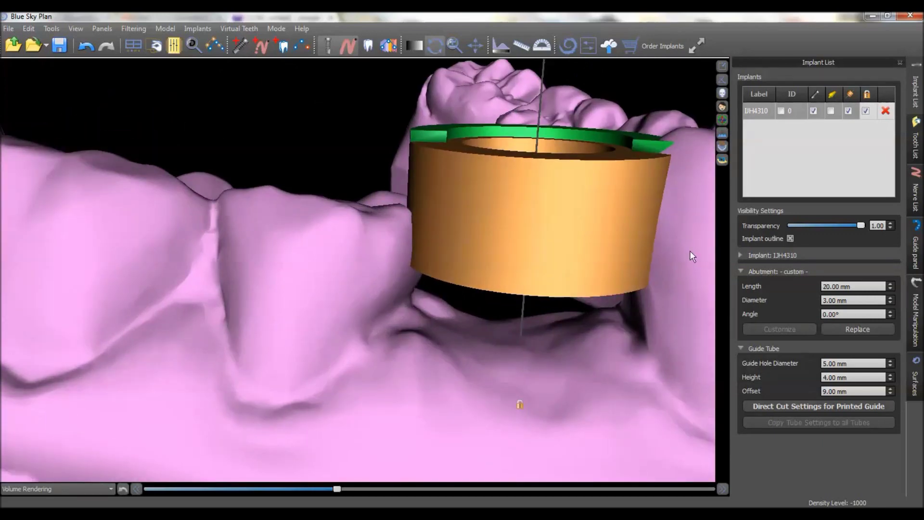
{"action": "left_click_drag", "start_coordinate": [704, 266], "coordinate": [586, 287]}
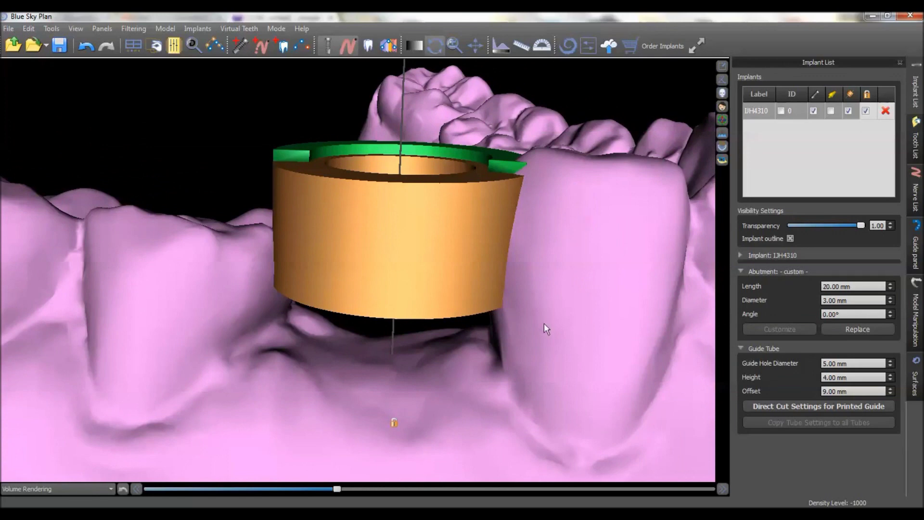
{"action": "left_click_drag", "start_coordinate": [192, 340], "coordinate": [167, 293]}
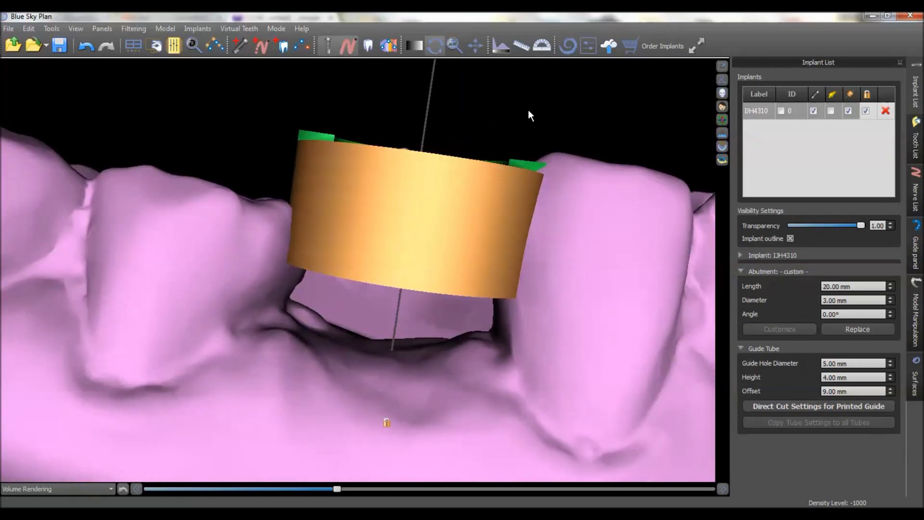
{"action": "left_click_drag", "start_coordinate": [478, 82], "coordinate": [361, 433]}
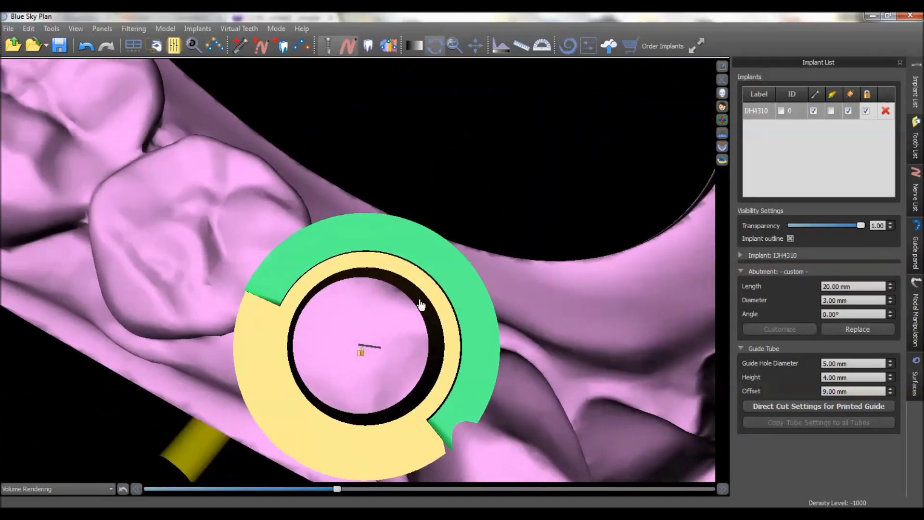
- Check the guide tube from the side and straight above, then show the Guide settings
{"action": "left_click_drag", "start_coordinate": [480, 347], "coordinate": [617, 229]}
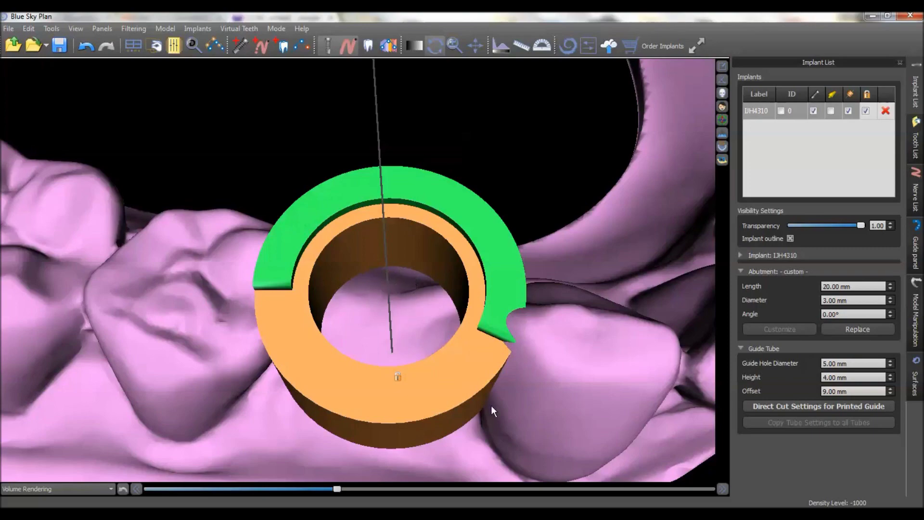
{"action": "left_click_drag", "start_coordinate": [440, 476], "coordinate": [496, 291]}
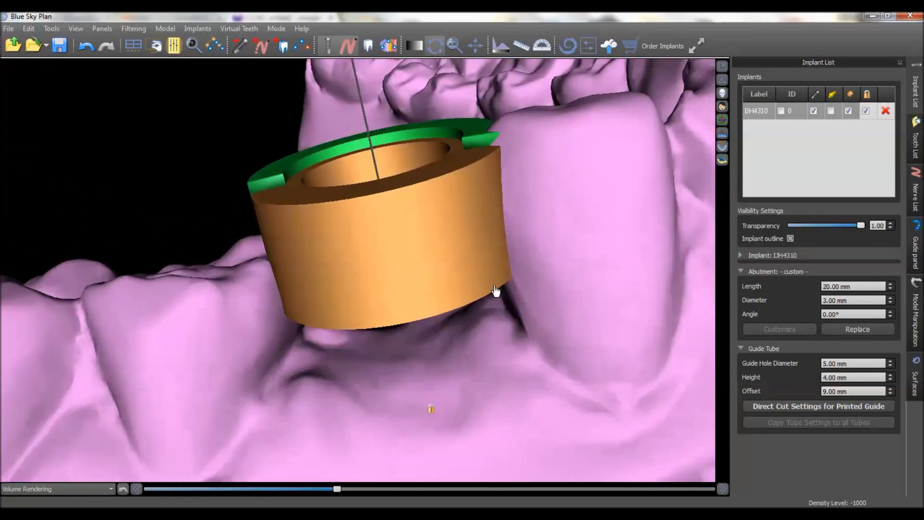
{"action": "left_click_drag", "start_coordinate": [337, 420], "coordinate": [447, 321]}
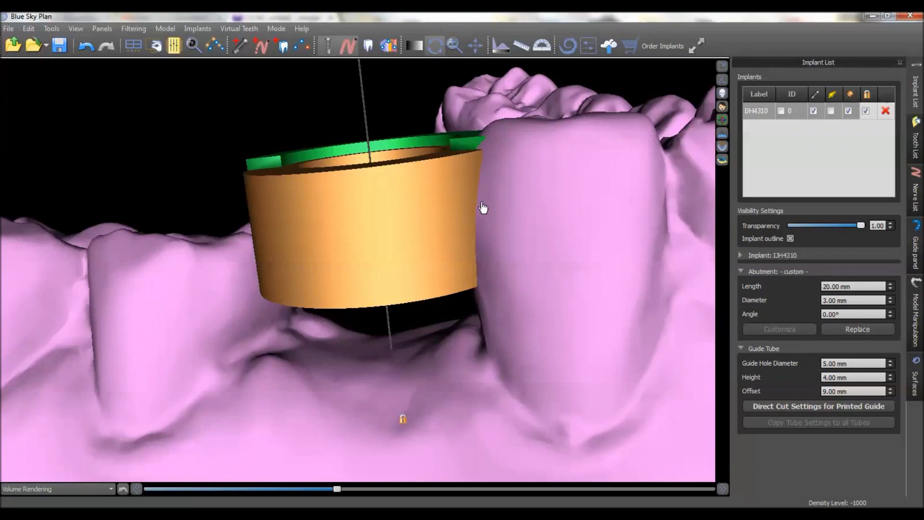
{"action": "left_click_drag", "start_coordinate": [173, 270], "coordinate": [333, 333]}
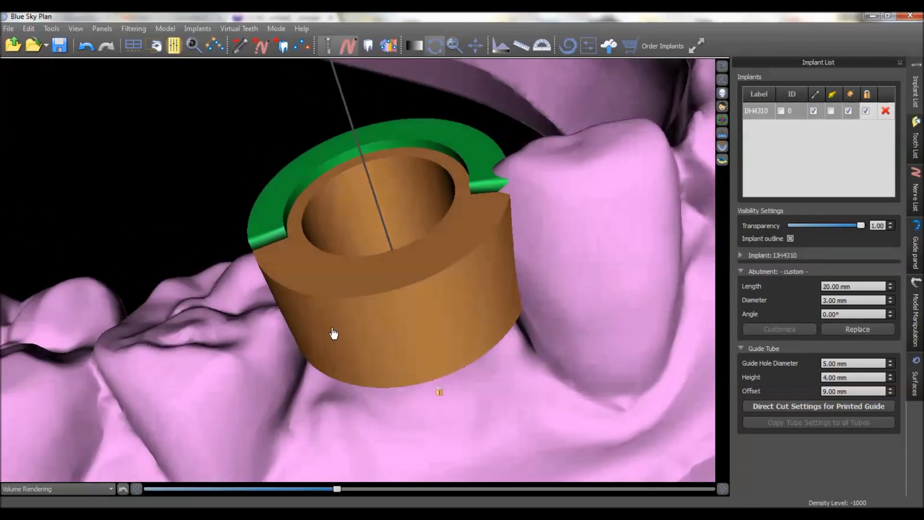
{"action": "left_click_drag", "start_coordinate": [392, 89], "coordinate": [452, 327]}
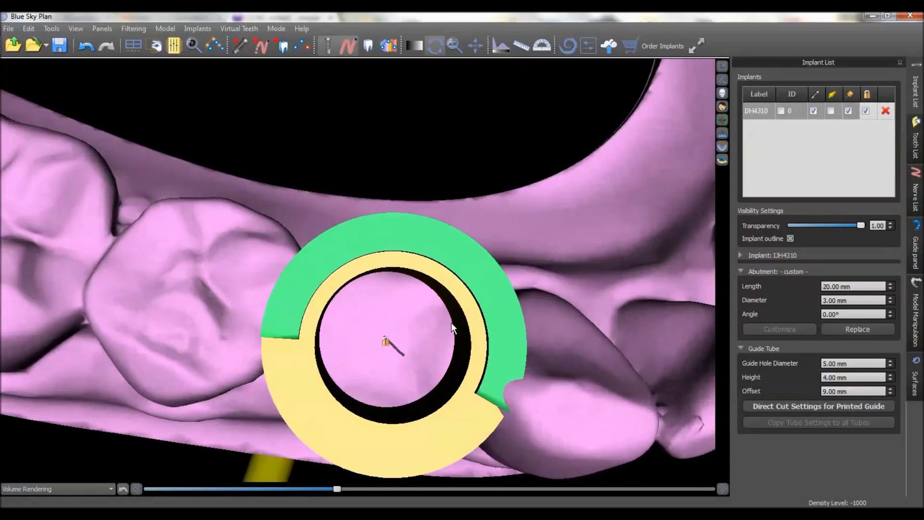
{"action": "scroll", "coordinate": [485, 176], "scroll_direction": "down", "scroll_amount": 5}
{"action": "left_click_drag", "start_coordinate": [391, 392], "coordinate": [366, 375]}
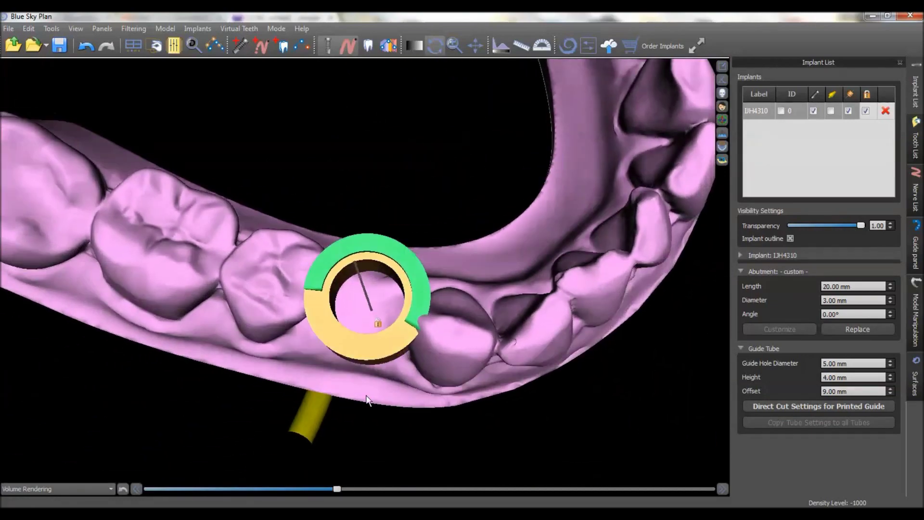
{"action": "scroll", "coordinate": [349, 362], "scroll_direction": "up", "scroll_amount": 3}
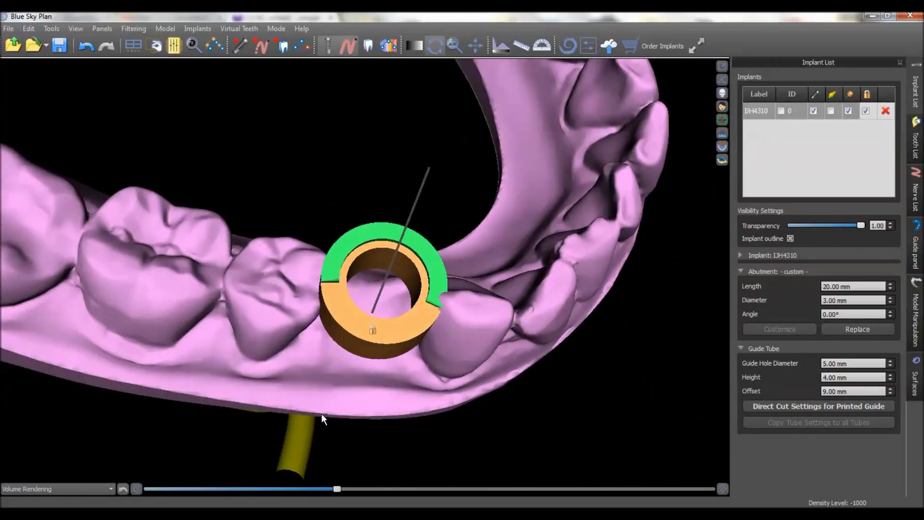
{"action": "left_click_drag", "start_coordinate": [369, 481], "coordinate": [342, 425]}
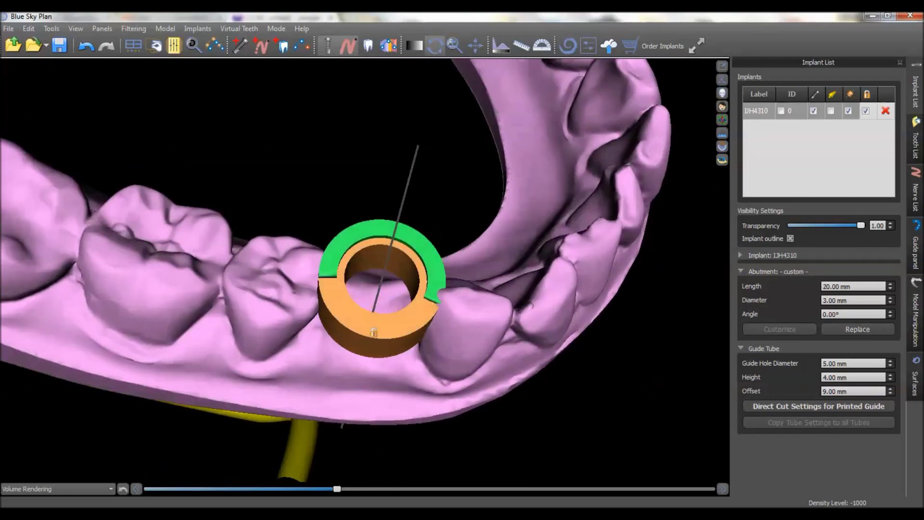
{"action": "left_click", "coordinate": [917, 253]}
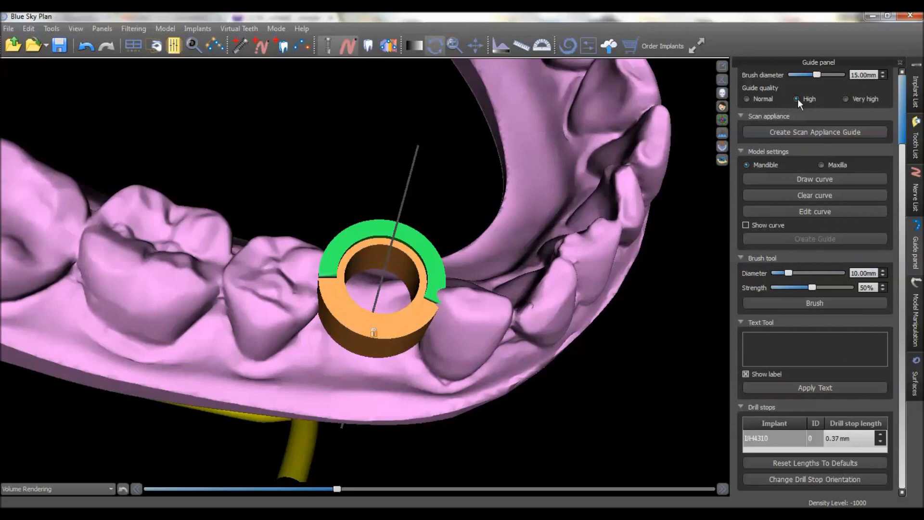
- Draw the guide outline curve from the molar along the front teeth around the arch
{"action": "left_click", "coordinate": [779, 180]}
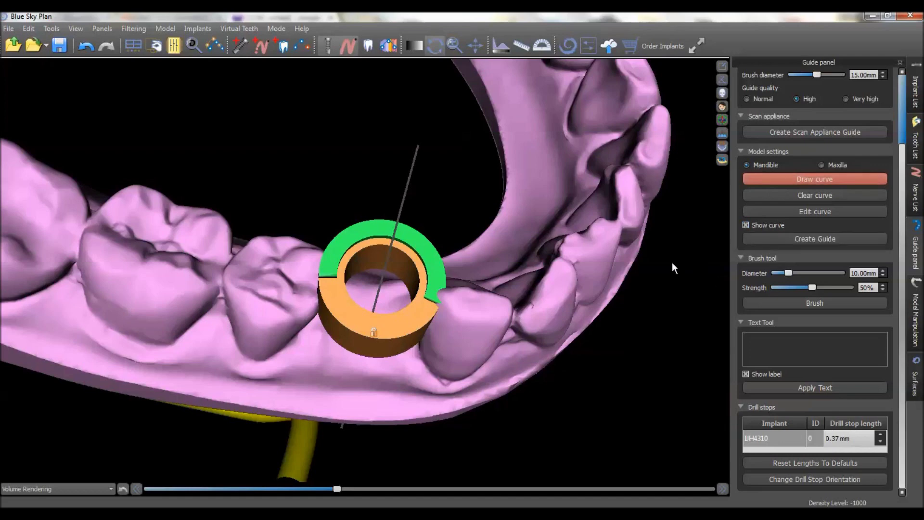
{"action": "scroll", "coordinate": [623, 350], "scroll_direction": "down", "scroll_amount": 3}
{"action": "scroll", "coordinate": [472, 351], "scroll_direction": "down", "scroll_amount": 2}
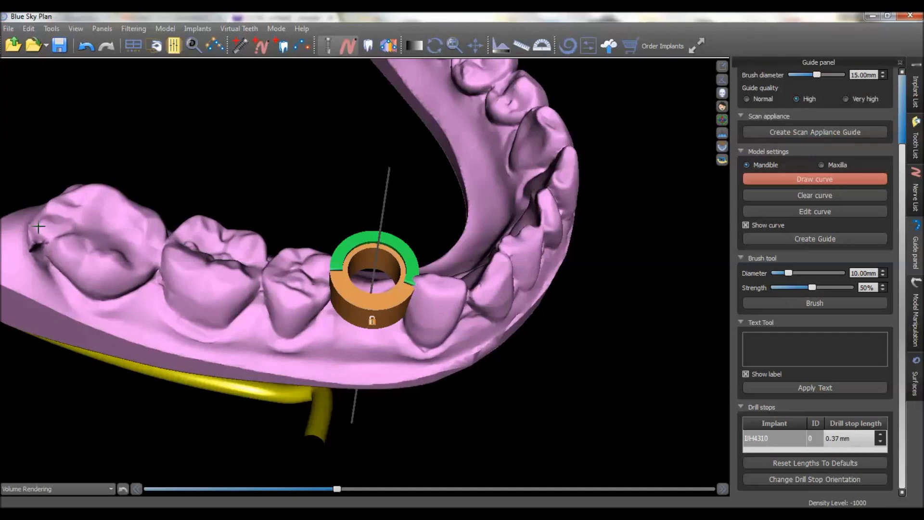
{"action": "mouse_move", "coordinate": [50, 237]}
{"action": "left_mouse_down"}
{"action": "mouse_move", "coordinate": [120, 300]}
{"action": "mouse_move", "coordinate": [254, 333]}
{"action": "mouse_move", "coordinate": [421, 347]}
{"action": "mouse_move", "coordinate": [472, 342]}
{"action": "mouse_move", "coordinate": [499, 320]}
{"action": "left_mouse_up"}
{"action": "left_click_drag", "start_coordinate": [544, 278], "coordinate": [567, 224]}
{"action": "right_click_drag", "start_coordinate": [656, 261], "coordinate": [427, 408]}
{"action": "left_click_drag", "start_coordinate": [542, 383], "coordinate": [557, 366]}
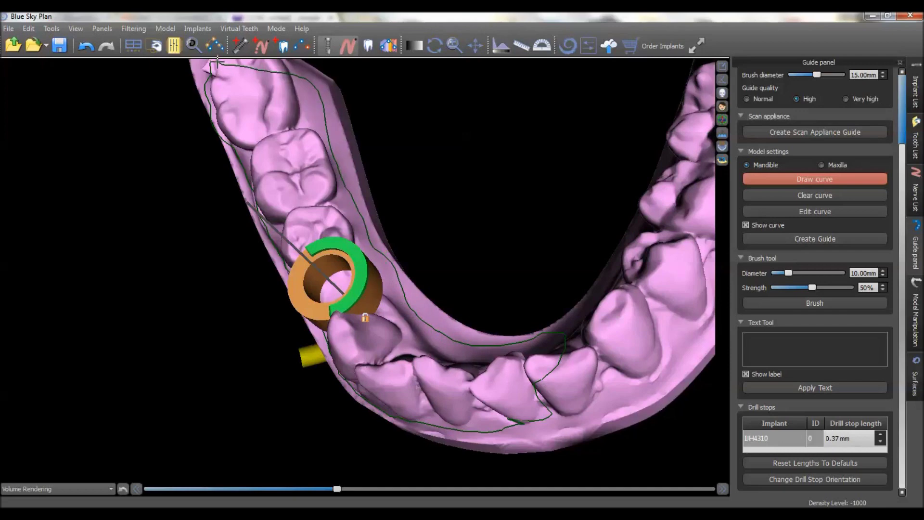
- Switch the guide curve to point editing and move its points onto the front teeth
{"action": "left_click", "coordinate": [808, 211]}
{"action": "left_click_drag", "start_coordinate": [603, 392], "coordinate": [388, 209]}
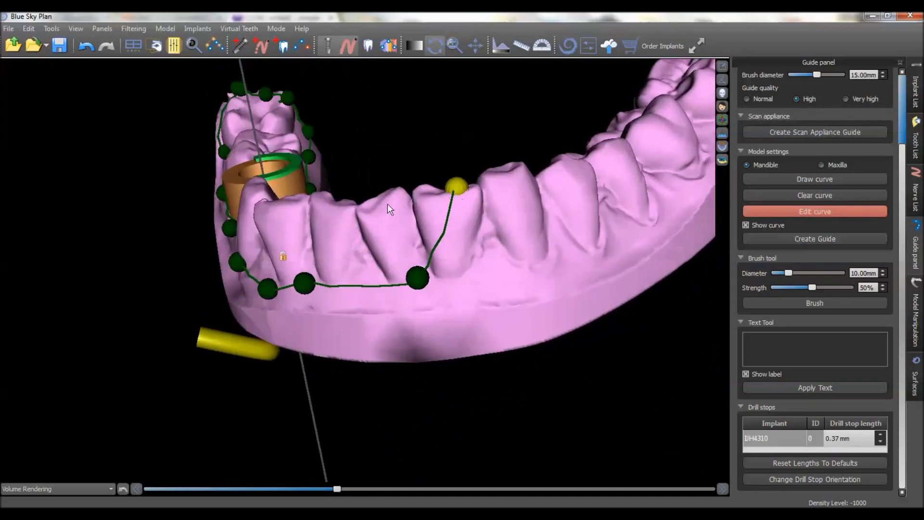
{"action": "left_click_drag", "start_coordinate": [419, 284], "coordinate": [458, 277]}
{"action": "left_click_drag", "start_coordinate": [304, 283], "coordinate": [367, 281]}
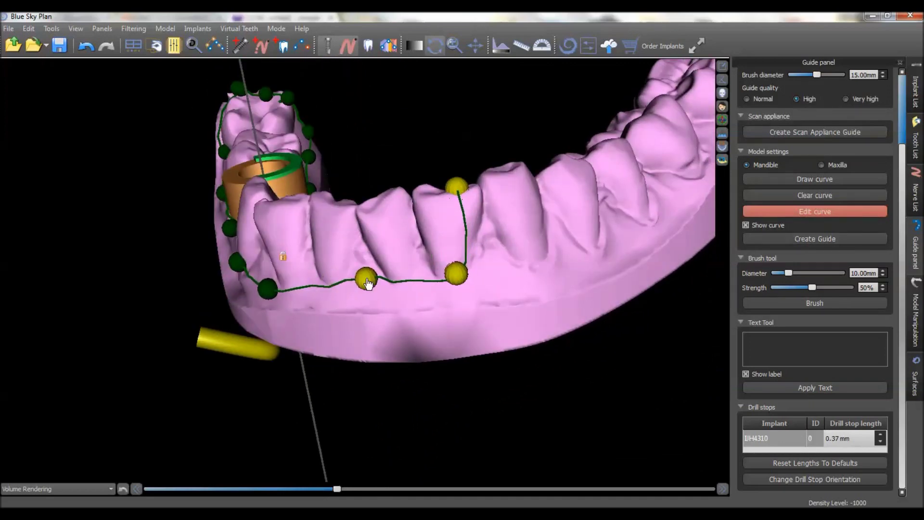
{"action": "left_click_drag", "start_coordinate": [157, 404], "coordinate": [371, 394]}
{"action": "left_click_drag", "start_coordinate": [344, 291], "coordinate": [362, 273]}
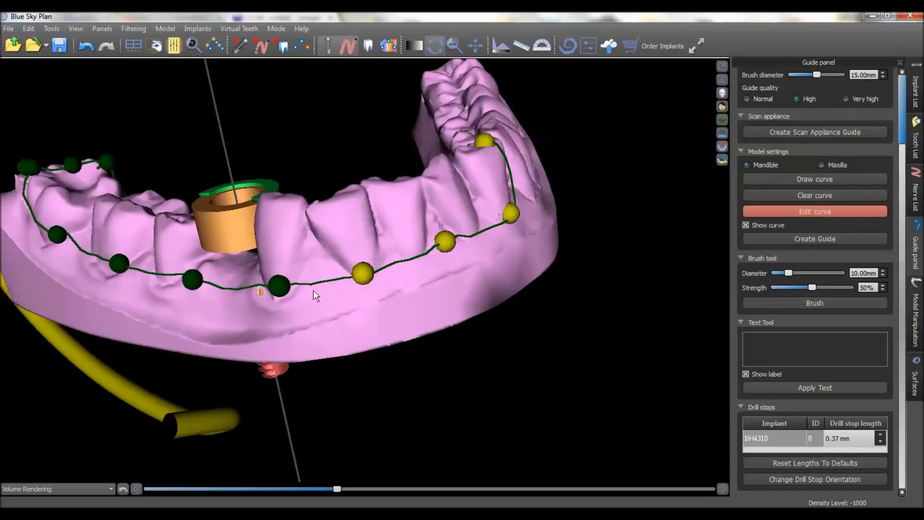
{"action": "left_click_drag", "start_coordinate": [106, 367], "coordinate": [260, 374]}
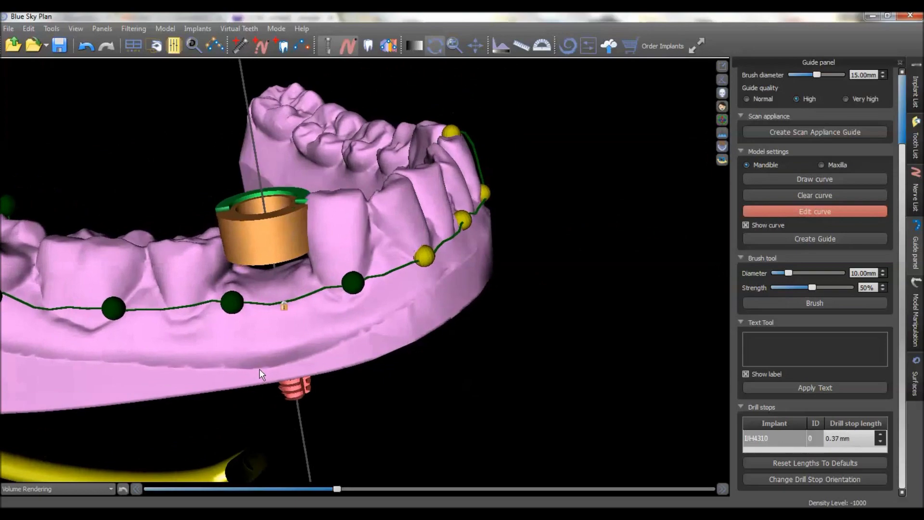
{"action": "left_click_drag", "start_coordinate": [478, 345], "coordinate": [463, 284]}
{"action": "left_click_drag", "start_coordinate": [268, 188], "coordinate": [344, 330]}
- Pull the remaining curve points up along the arch onto the lower teeth
{"action": "left_click_drag", "start_coordinate": [325, 290], "coordinate": [319, 240]}
{"action": "left_click_drag", "start_coordinate": [412, 280], "coordinate": [398, 353]}
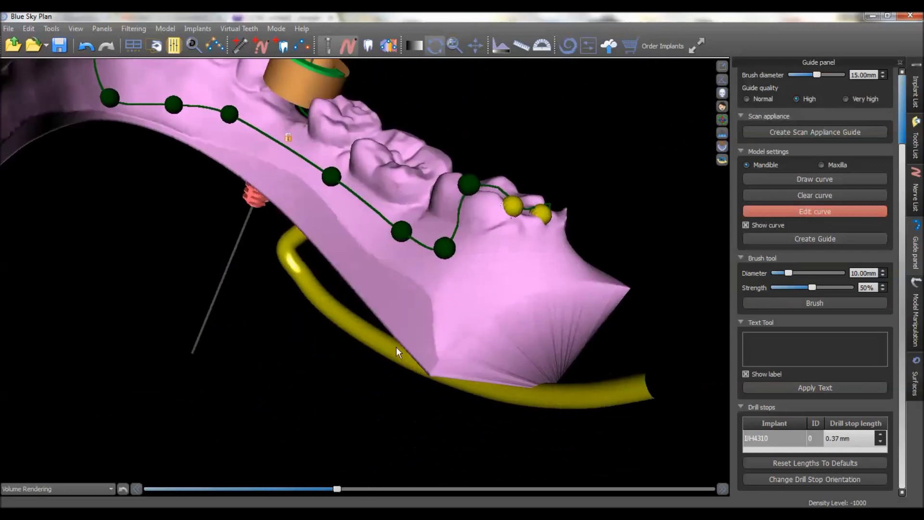
{"action": "left_click_drag", "start_coordinate": [465, 183], "coordinate": [389, 212]}
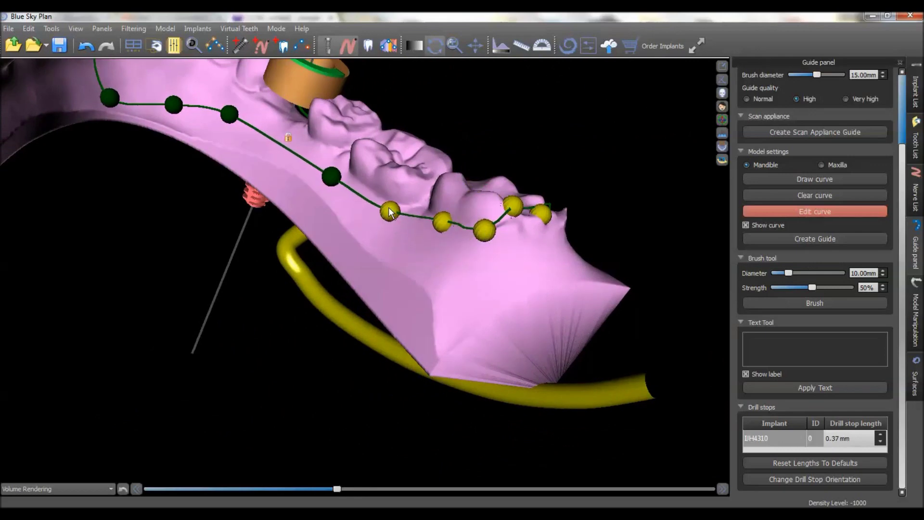
{"action": "left_click_drag", "start_coordinate": [332, 178], "coordinate": [325, 157]}
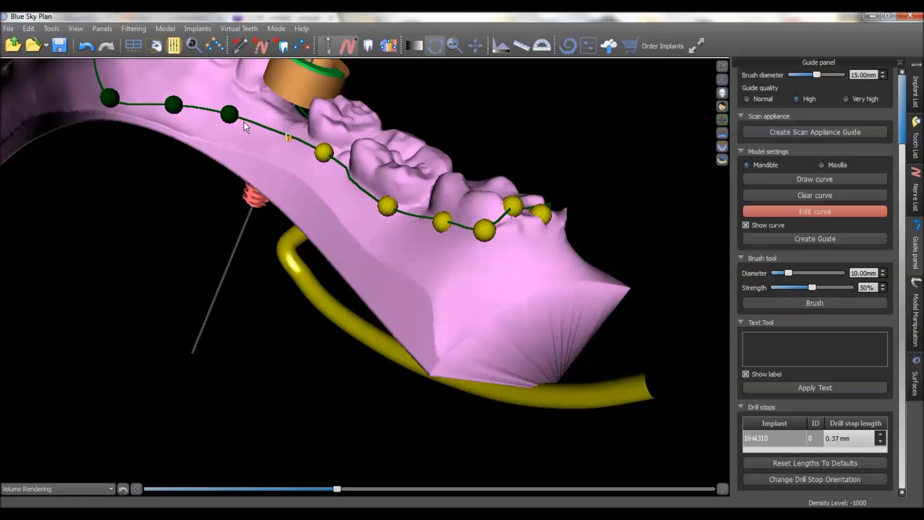
{"action": "left_click_drag", "start_coordinate": [232, 115], "coordinate": [239, 87]}
{"action": "left_click_drag", "start_coordinate": [206, 195], "coordinate": [326, 369]}
{"action": "left_click_drag", "start_coordinate": [294, 262], "coordinate": [297, 236]}
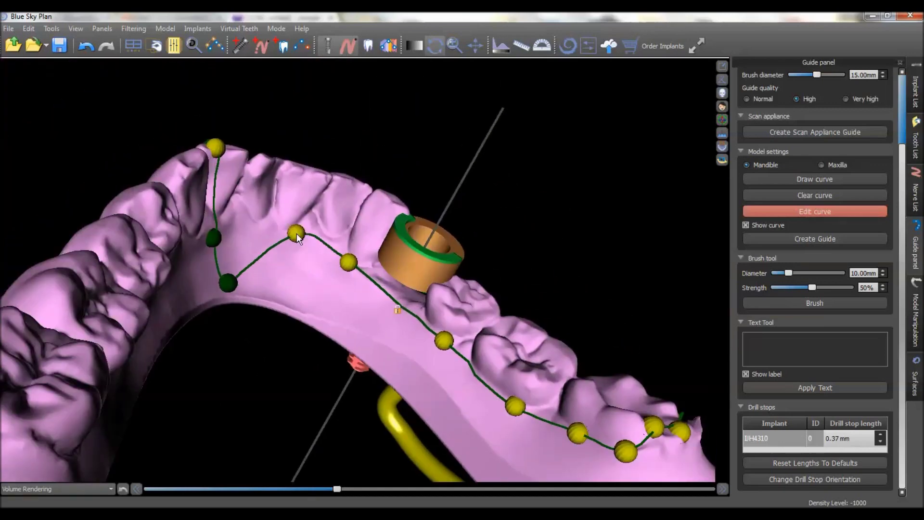
{"action": "left_click_drag", "start_coordinate": [234, 279], "coordinate": [246, 227]}
{"action": "left_click_drag", "start_coordinate": [210, 250], "coordinate": [219, 197]}
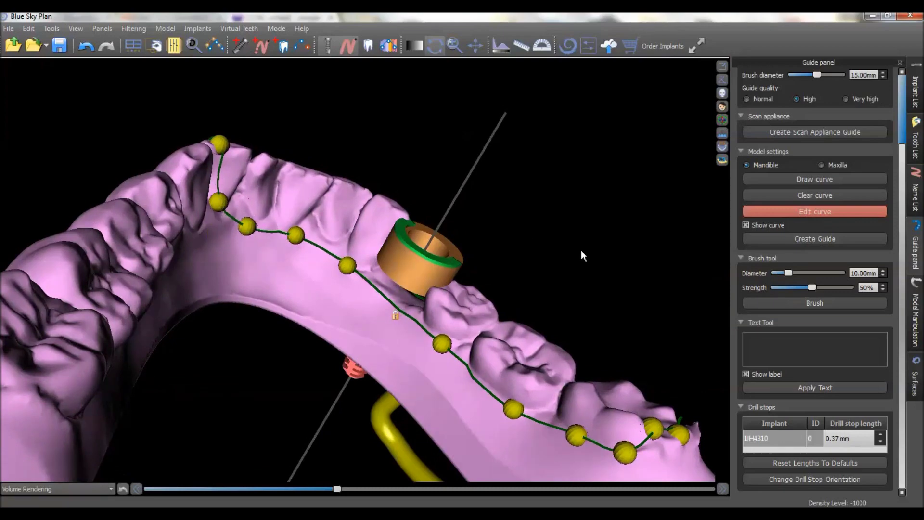
{"action": "left_click_drag", "start_coordinate": [610, 333], "coordinate": [662, 495]}
- Fine-tune the curve points beside the guide sleeve, checking from side and top views
{"action": "left_click_drag", "start_coordinate": [470, 474], "coordinate": [523, 199]}
{"action": "left_click_drag", "start_coordinate": [428, 148], "coordinate": [353, 418]}
{"action": "left_click_drag", "start_coordinate": [301, 397], "coordinate": [350, 435]}
{"action": "left_click_drag", "start_coordinate": [416, 398], "coordinate": [299, 326]}
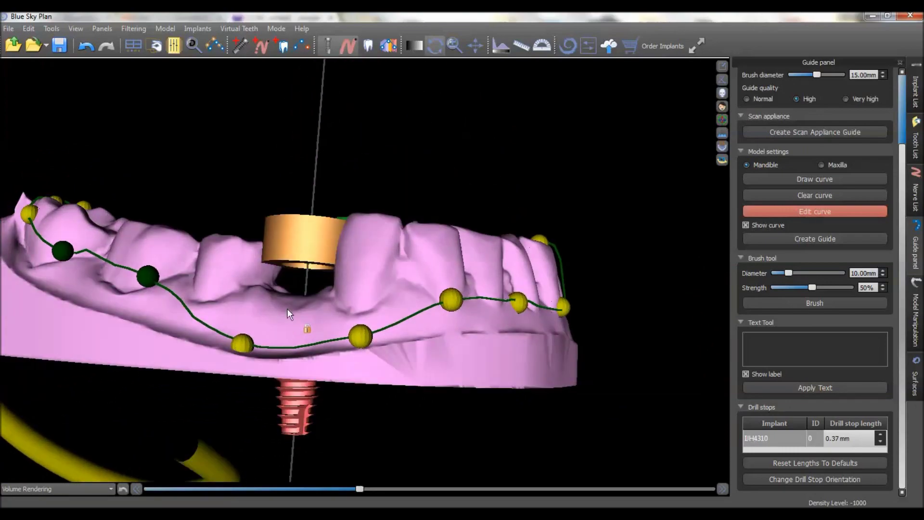
{"action": "left_click_drag", "start_coordinate": [364, 337], "coordinate": [354, 298]}
{"action": "left_click_drag", "start_coordinate": [244, 352], "coordinate": [243, 298]}
{"action": "left_click_drag", "start_coordinate": [554, 125], "coordinate": [425, 464]}
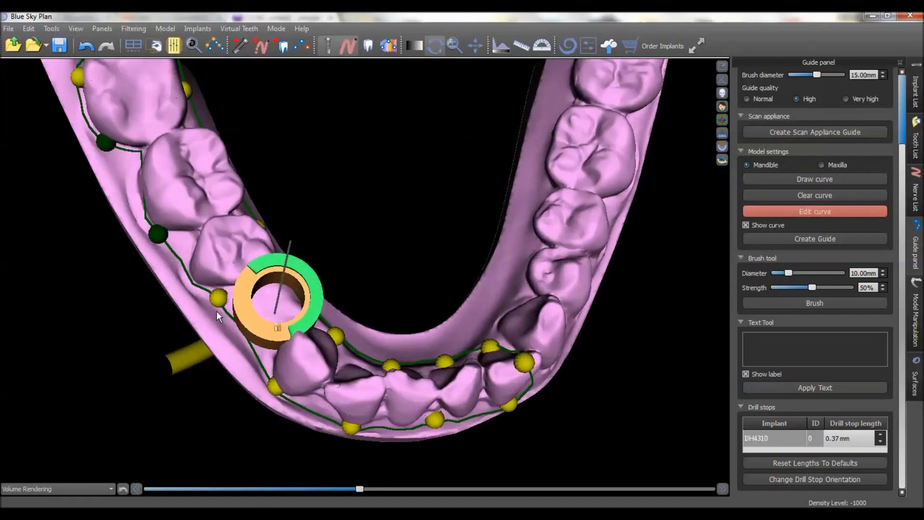
{"action": "left_click_drag", "start_coordinate": [222, 301], "coordinate": [213, 304]}
{"action": "left_click_drag", "start_coordinate": [422, 226], "coordinate": [194, 226]}
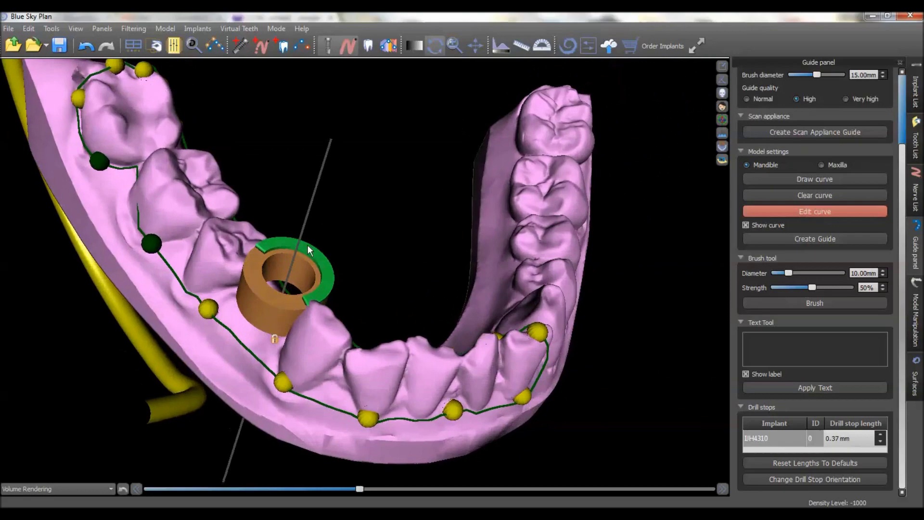
{"action": "left_click_drag", "start_coordinate": [143, 244], "coordinate": [146, 227]}
{"action": "left_click_drag", "start_coordinate": [413, 226], "coordinate": [169, 149]}
{"action": "left_click_drag", "start_coordinate": [69, 197], "coordinate": [69, 196]}
{"action": "left_click_drag", "start_coordinate": [604, 187], "coordinate": [214, 120]}
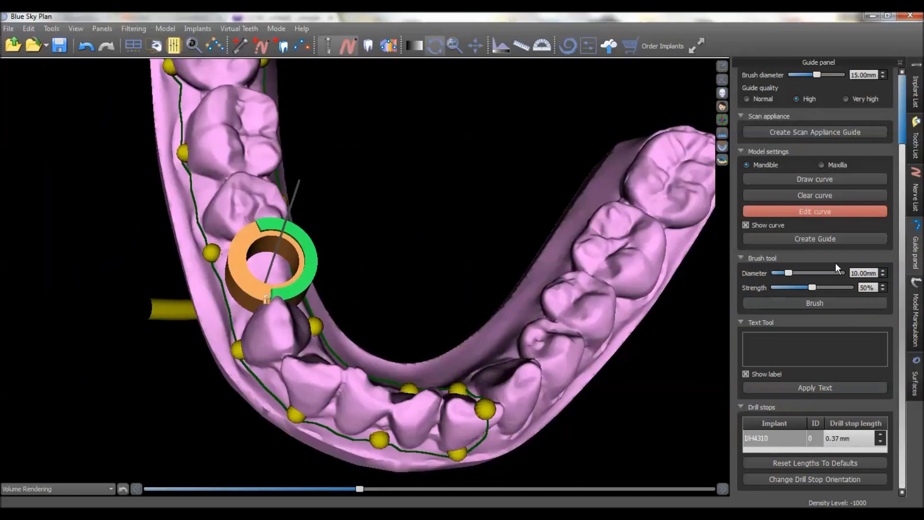
- Create the yellow surgical guide from the curve and inspect it from both ends
{"action": "left_click", "coordinate": [814, 238]}
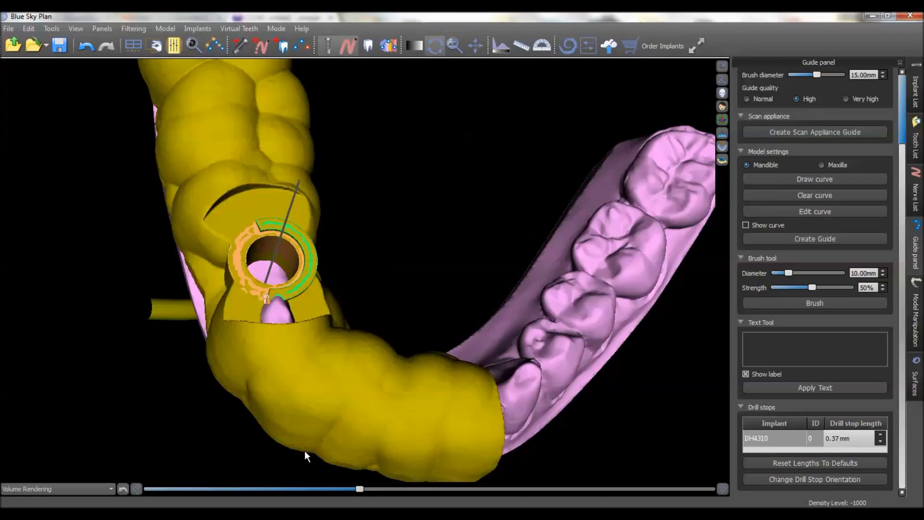
{"action": "left_click_drag", "start_coordinate": [156, 407], "coordinate": [624, 345]}
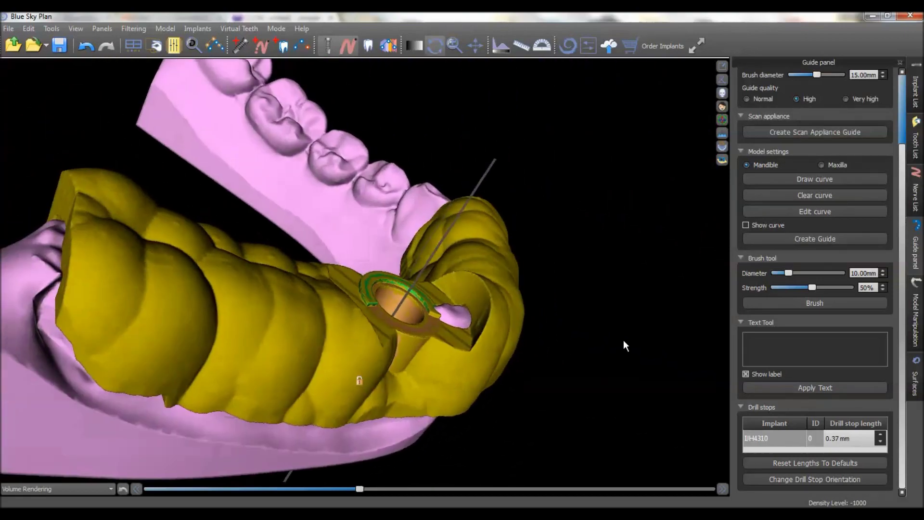
{"action": "left_click_drag", "start_coordinate": [332, 91], "coordinate": [610, 388]}
{"action": "left_click_drag", "start_coordinate": [366, 449], "coordinate": [273, 169]}
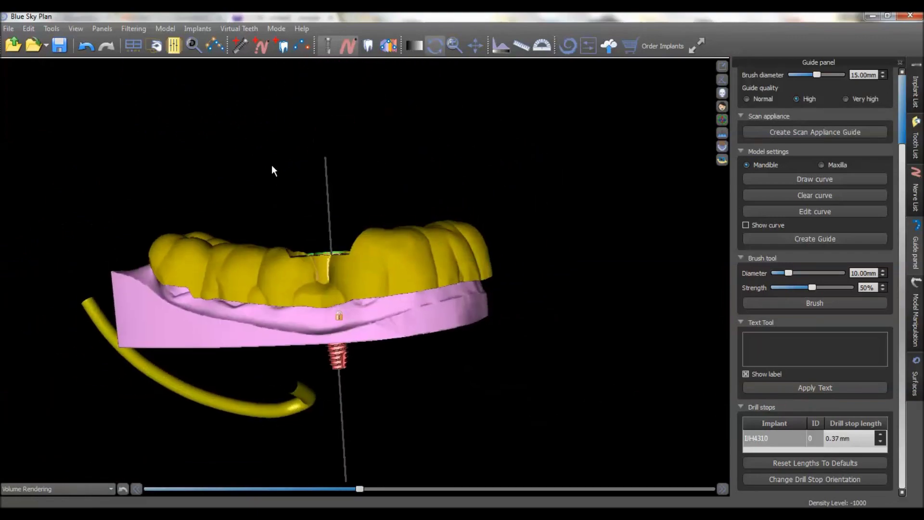
{"action": "left_click_drag", "start_coordinate": [611, 340], "coordinate": [478, 366]}
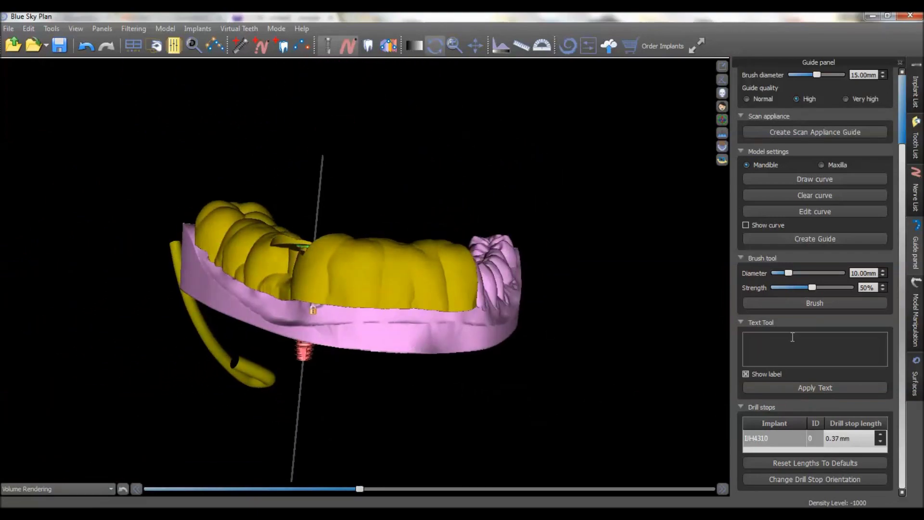
- Enter 'LS' as the guide's label text, fixing the mistyped attempts
{"action": "type", "text": "SD"}
{"action": "key", "text": "BackSpace"}
{"action": "key", "text": "BackSpace"}
{"action": "type", "text": ":D"}
{"action": "key", "text": "BackSpace"}
{"action": "key", "text": "BackSpace"}
{"action": "type", "text": "LS"}
{"action": "left_click_drag", "start_coordinate": [597, 342], "coordinate": [513, 402]}
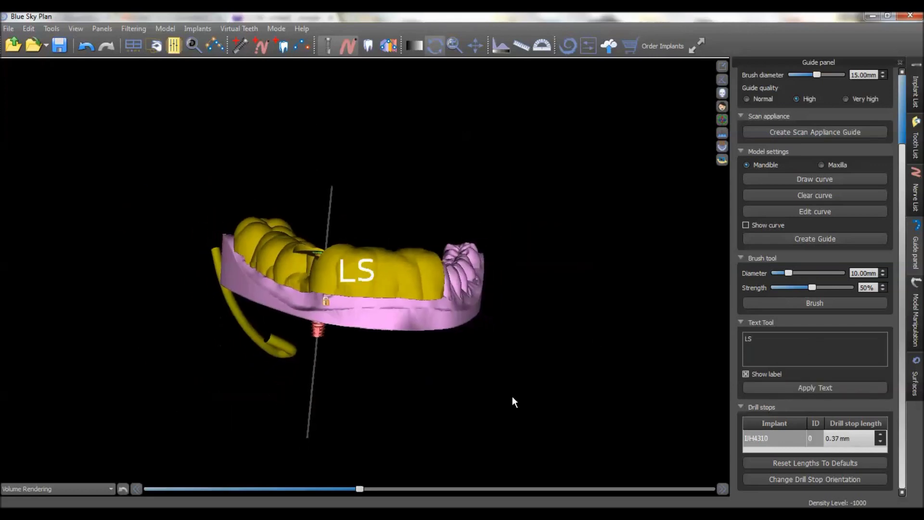
{"action": "left_click_drag", "start_coordinate": [525, 314], "coordinate": [514, 300]}
{"action": "left_click_drag", "start_coordinate": [483, 344], "coordinate": [552, 348]}
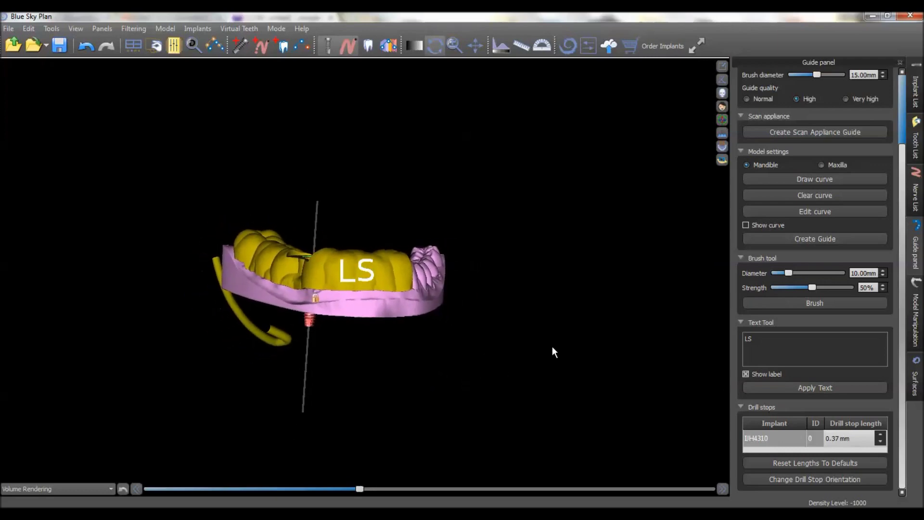
- Emboss 'LS' onto the guide, inspect the raised lettering, and show the Surfaces list
{"action": "left_click", "coordinate": [781, 389]}
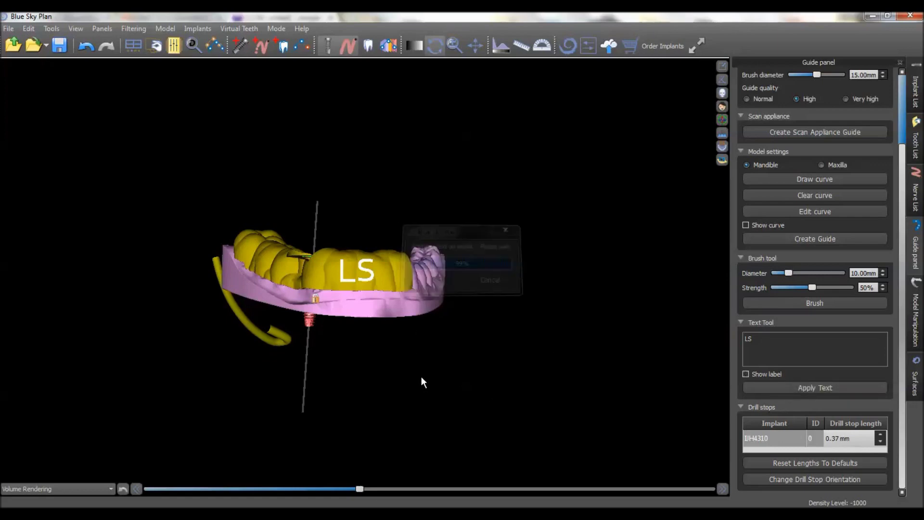
{"action": "left_click_drag", "start_coordinate": [506, 345], "coordinate": [446, 322]}
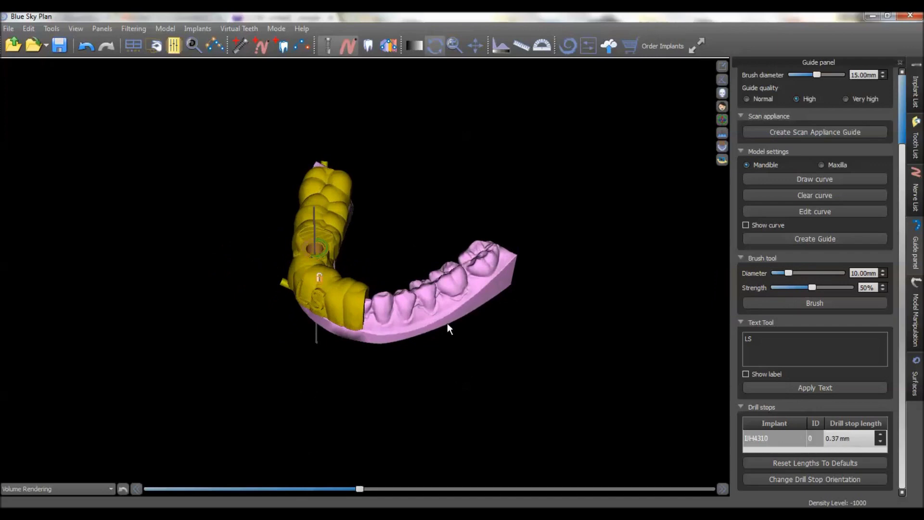
{"action": "scroll", "coordinate": [436, 255], "scroll_direction": "up", "scroll_amount": 5}
{"action": "scroll", "coordinate": [515, 177], "scroll_direction": "down", "scroll_amount": 5}
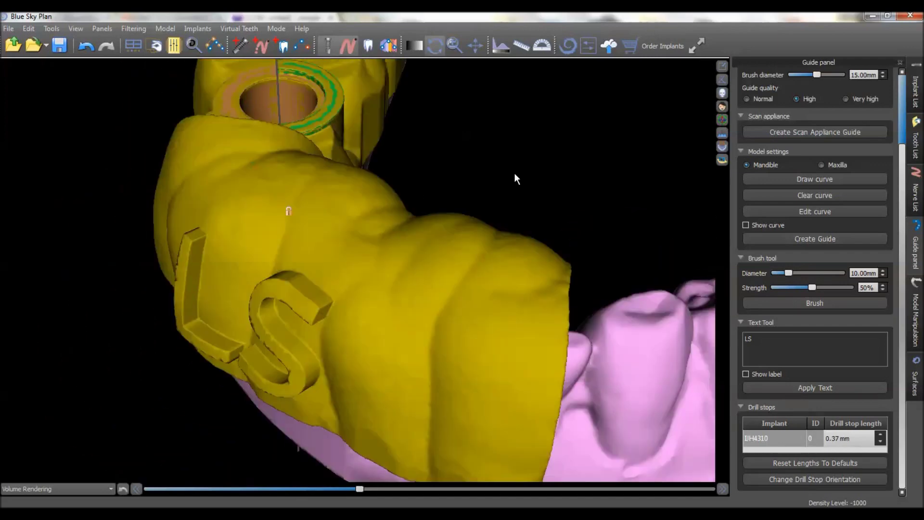
{"action": "left_click_drag", "start_coordinate": [515, 178], "coordinate": [344, 437]}
{"action": "scroll", "coordinate": [313, 361], "scroll_direction": "up", "scroll_amount": 3}
{"action": "scroll", "coordinate": [312, 358], "scroll_direction": "down", "scroll_amount": 2}
{"action": "left_click_drag", "start_coordinate": [275, 342], "coordinate": [542, 361]}
{"action": "left_click_drag", "start_coordinate": [364, 409], "coordinate": [522, 404]}
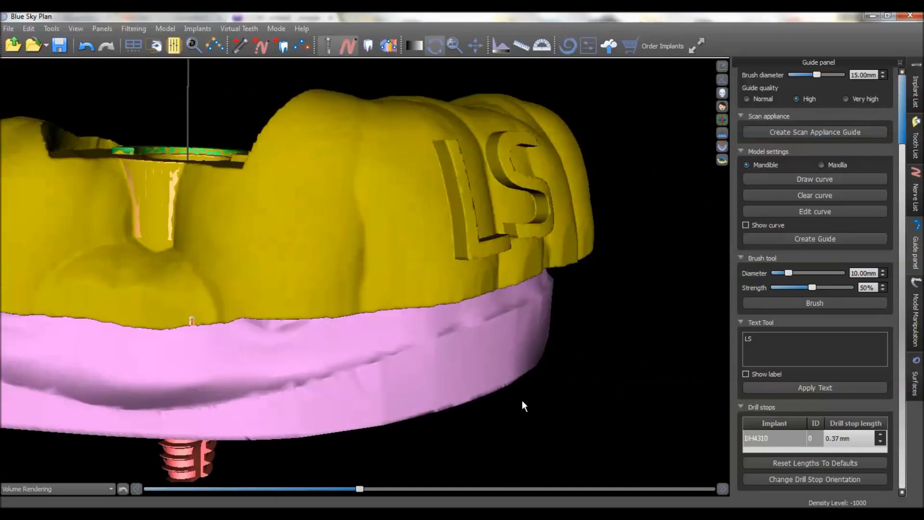
{"action": "scroll", "coordinate": [522, 404], "scroll_direction": "down", "scroll_amount": 3}
{"action": "left_click_drag", "start_coordinate": [431, 495], "coordinate": [453, 472]}
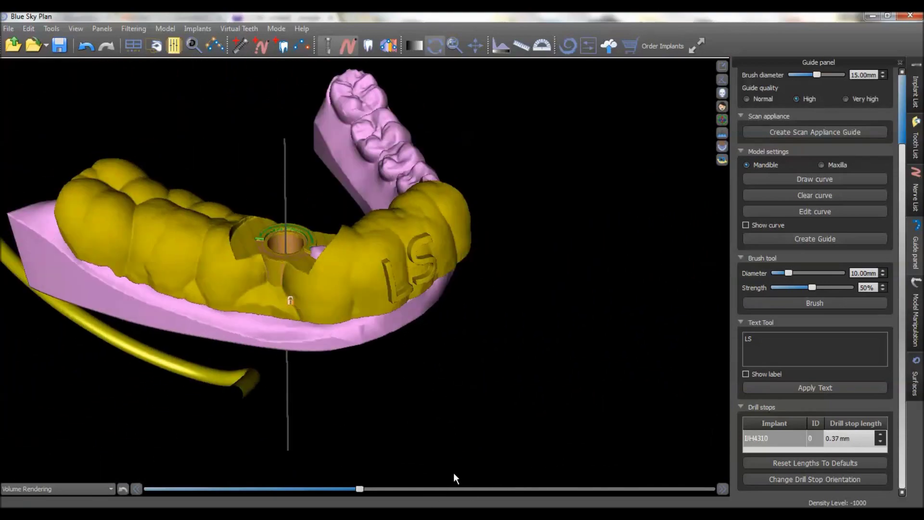
{"action": "left_click", "coordinate": [916, 373]}
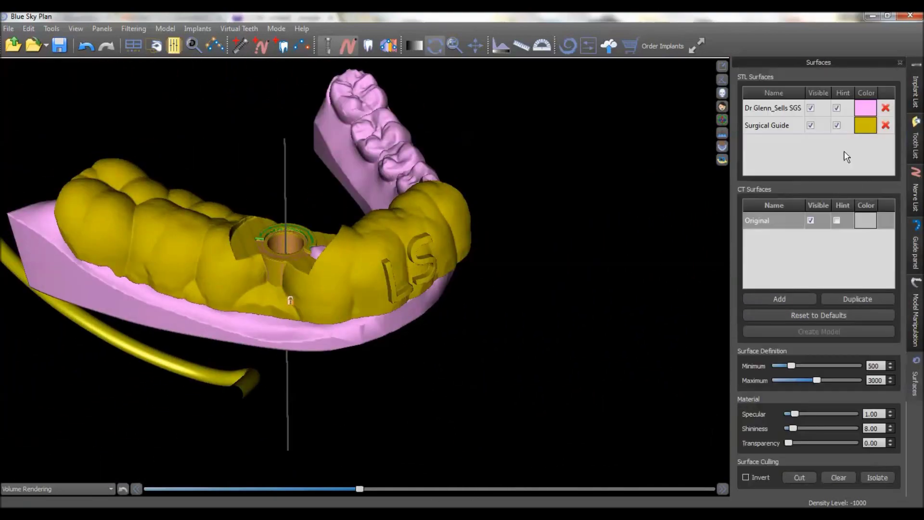
- Hide the pink jaw model so only the guide and implant show
{"action": "left_click", "coordinate": [837, 108]}
{"action": "left_click", "coordinate": [810, 108]}
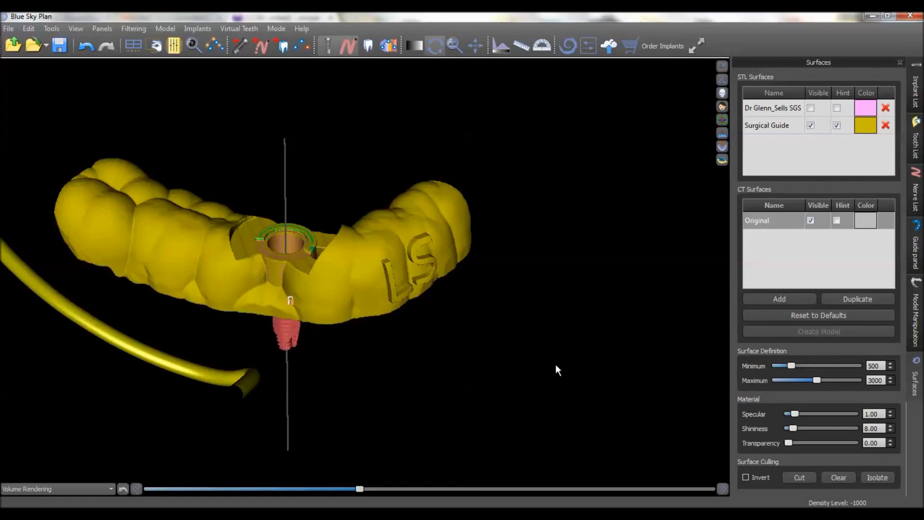
{"action": "left_click_drag", "start_coordinate": [298, 340], "coordinate": [374, 258]}
{"action": "scroll", "coordinate": [301, 372], "scroll_direction": "up", "scroll_amount": 8}
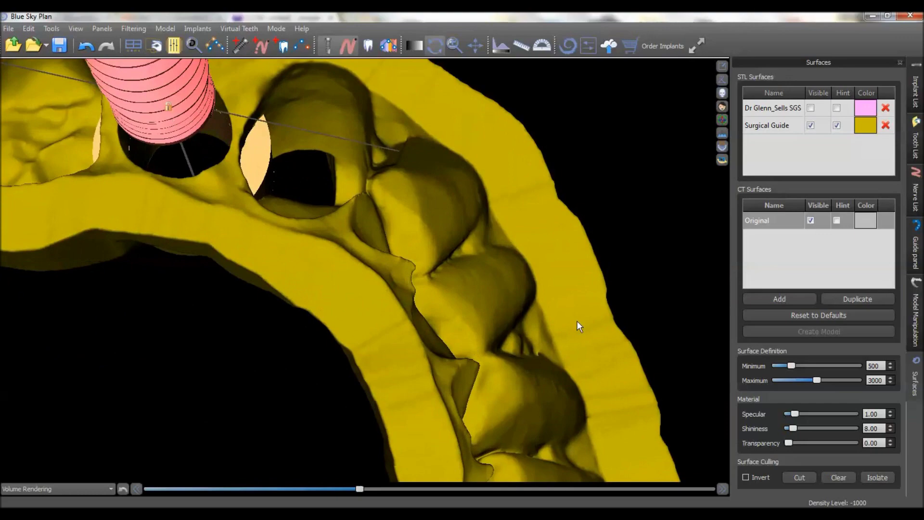
{"action": "middle_click_drag", "start_coordinate": [613, 212], "coordinate": [729, 217]}
{"action": "left_click_drag", "start_coordinate": [207, 416], "coordinate": [263, 447]}
{"action": "left_click_drag", "start_coordinate": [376, 272], "coordinate": [615, 313]}
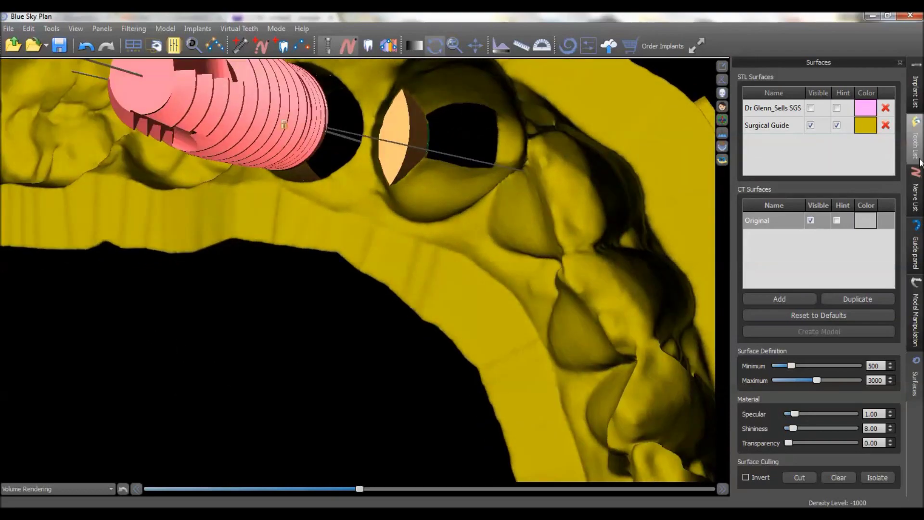
- Hide the guide tube on implant IJH4310 and inspect the 5.00 mm sleeve hole
{"action": "left_click", "coordinate": [915, 91]}
{"action": "left_click", "coordinate": [853, 92]}
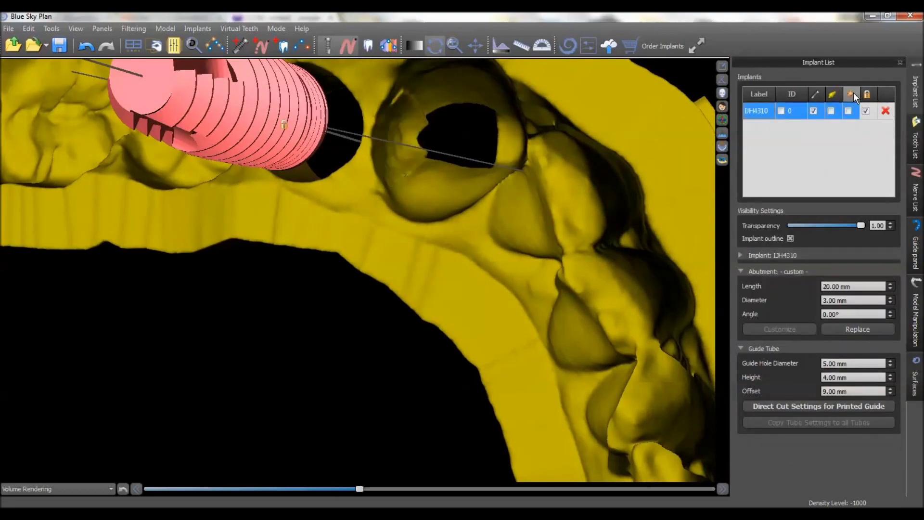
{"action": "left_click_drag", "start_coordinate": [419, 306], "coordinate": [525, 318]}
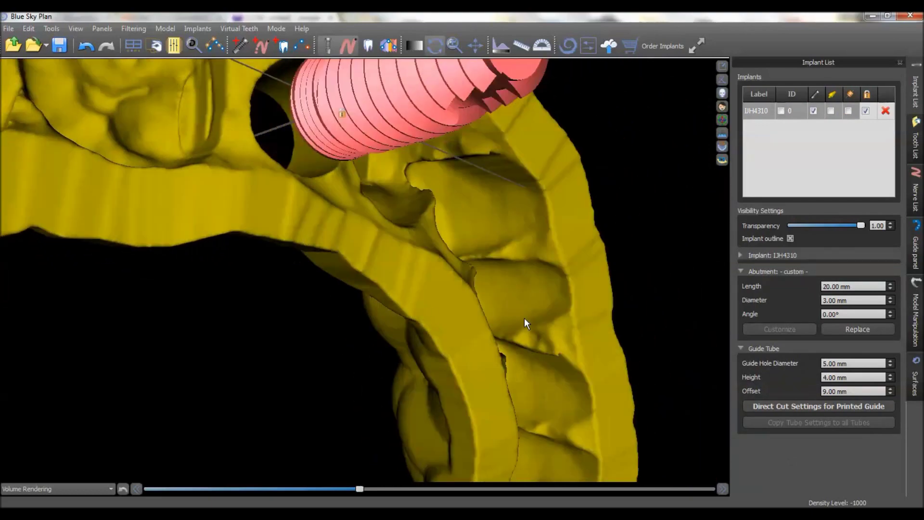
{"action": "left_click_drag", "start_coordinate": [351, 307], "coordinate": [241, 187]}
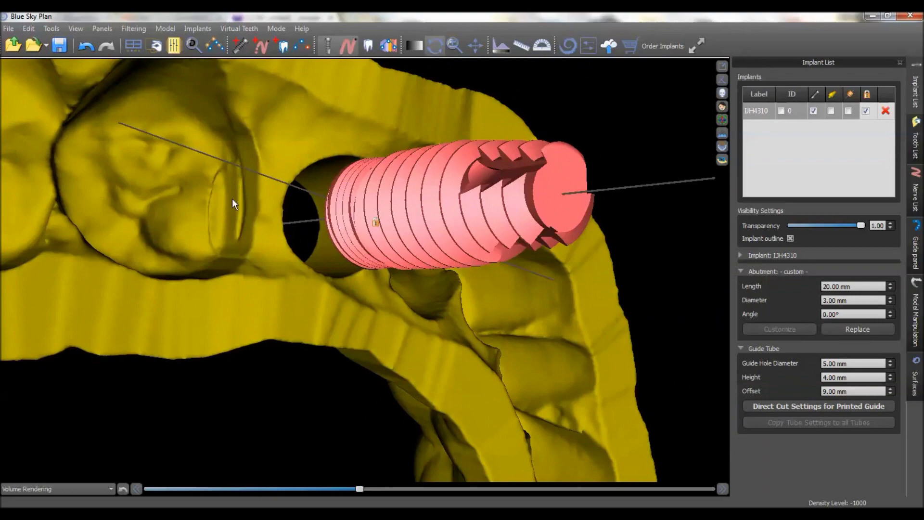
{"action": "left_click_drag", "start_coordinate": [411, 424], "coordinate": [460, 215]}
{"action": "left_click_drag", "start_coordinate": [587, 149], "coordinate": [426, 181]}
{"action": "left_click_drag", "start_coordinate": [281, 320], "coordinate": [577, 360]}
{"action": "scroll", "coordinate": [550, 458], "scroll_direction": "down", "scroll_amount": 5}
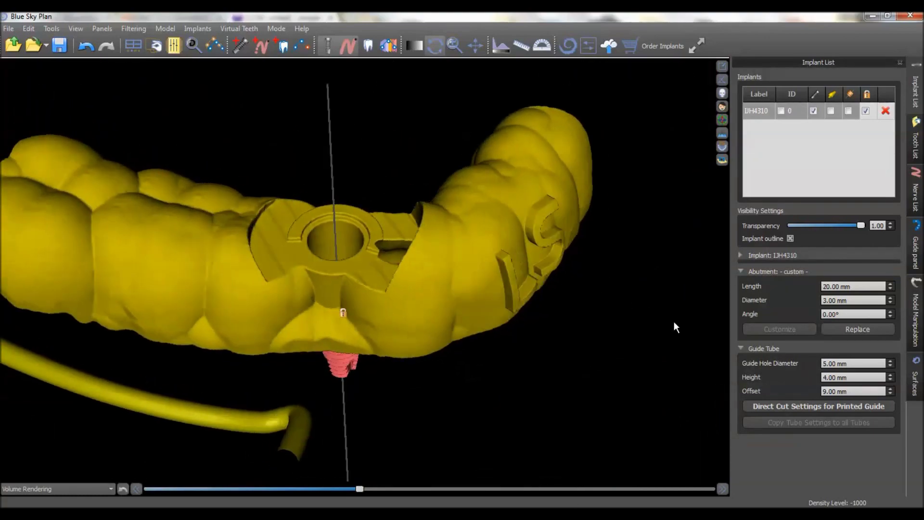